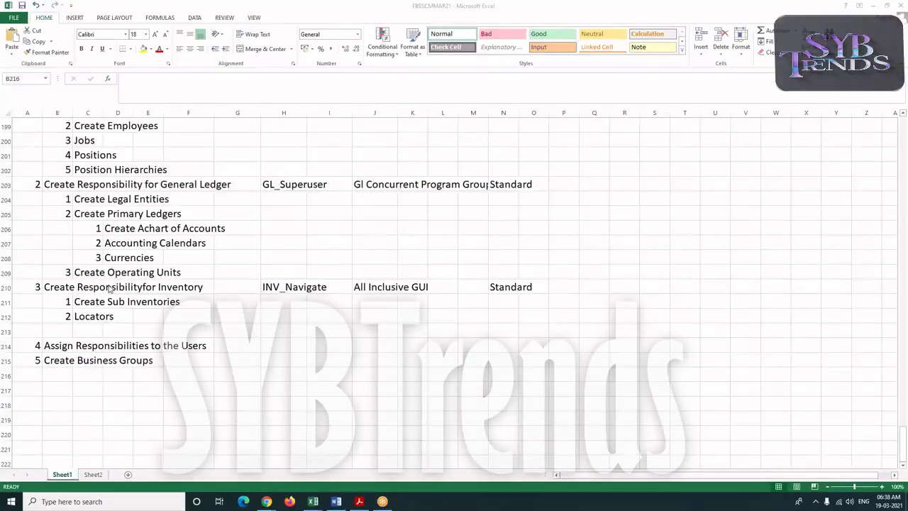
Switch to the EBSSCMMAR21 workbook and review the Organization Structure outline of responsibilities and setup tasks on Sheet1
key(alt+Tab)
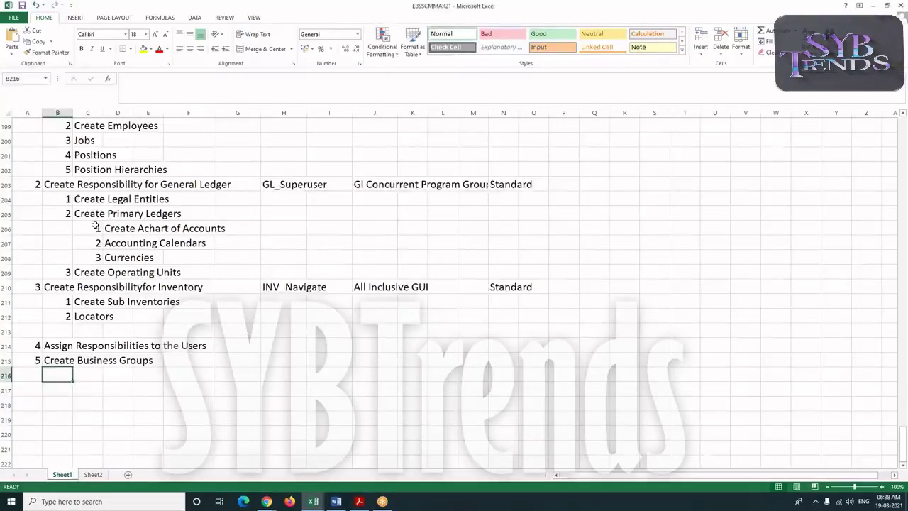
scroll(95, 230, up, 2)
scroll(93, 229, up, 4)
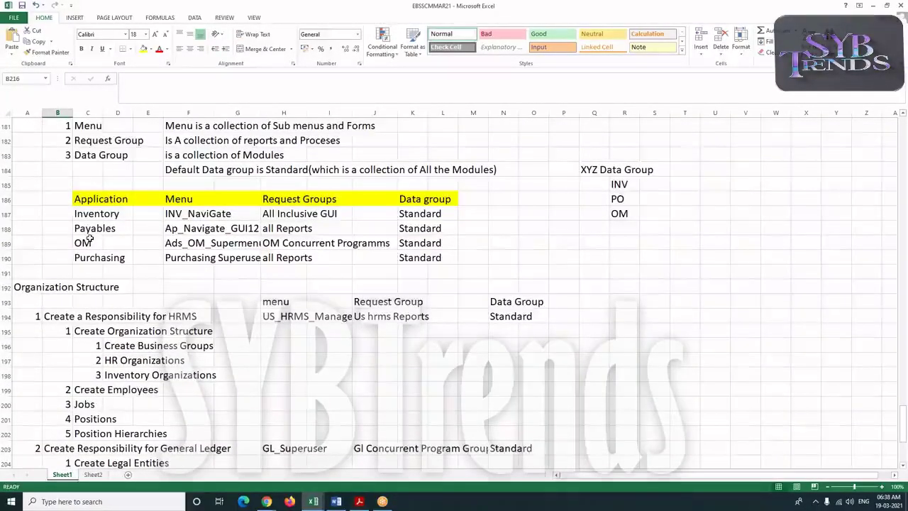
scroll(86, 242, down, 1)
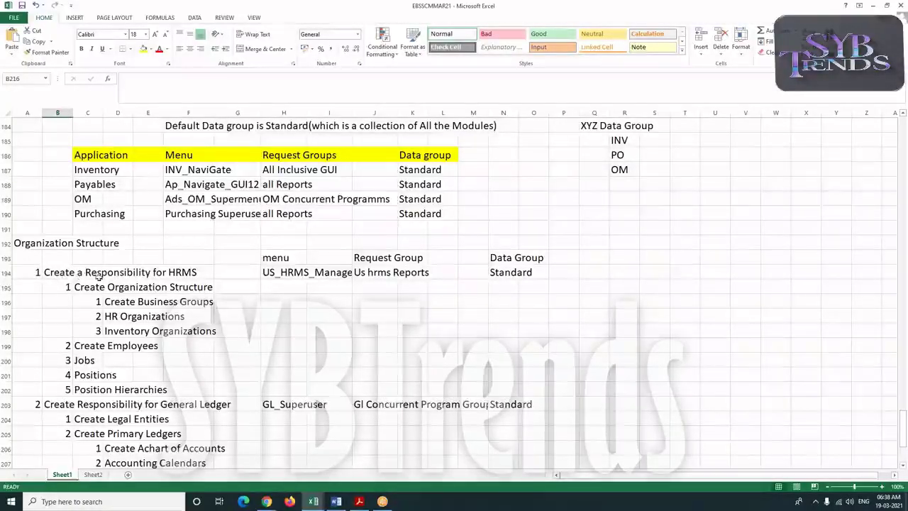
scroll(161, 272, down, 2)
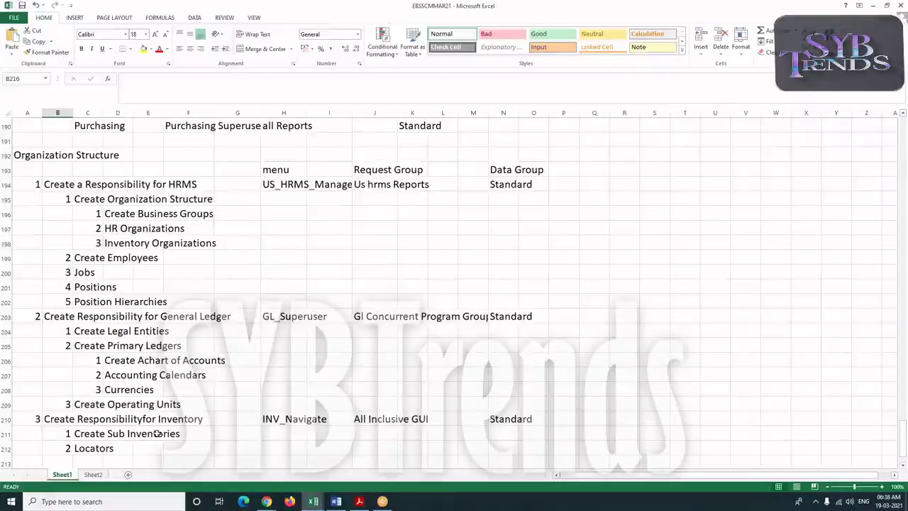
scroll(195, 419, down, 1)
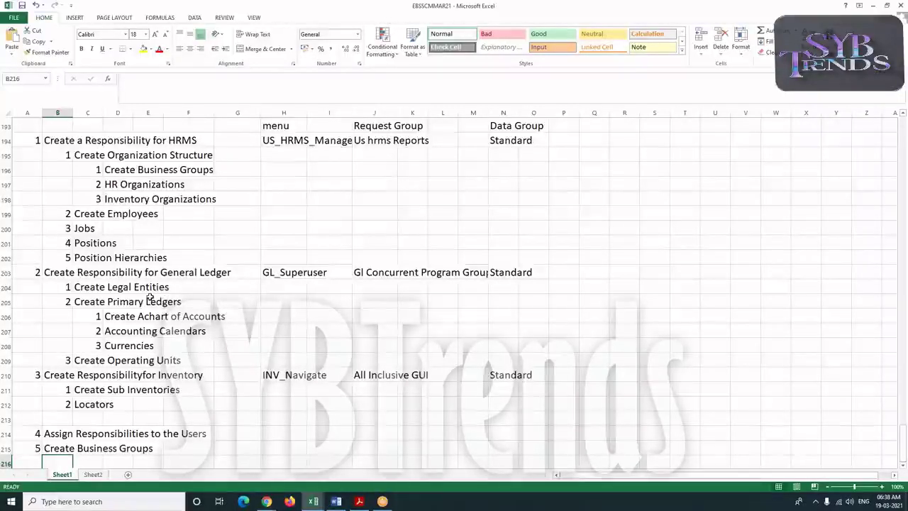
scroll(151, 297, down, 1)
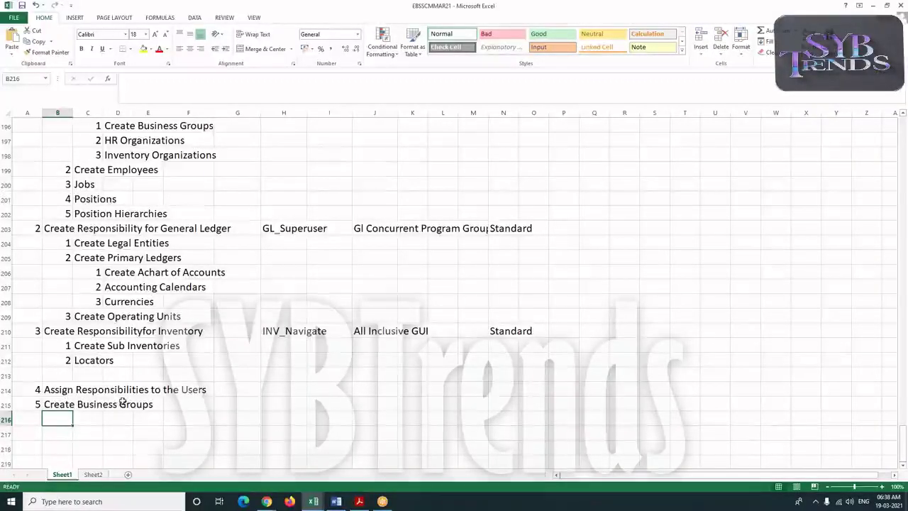
click(32, 417)
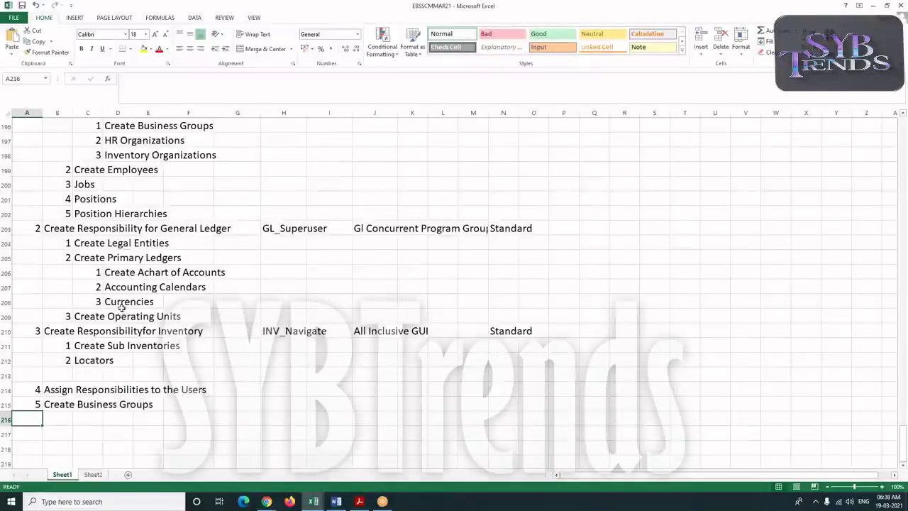
Review the earlier Sheet1 notes on ledgers, operating units, inventory organizations, chart of accounts, purchase and sales flow, and setup configurations
scroll(122, 307, up, 4)
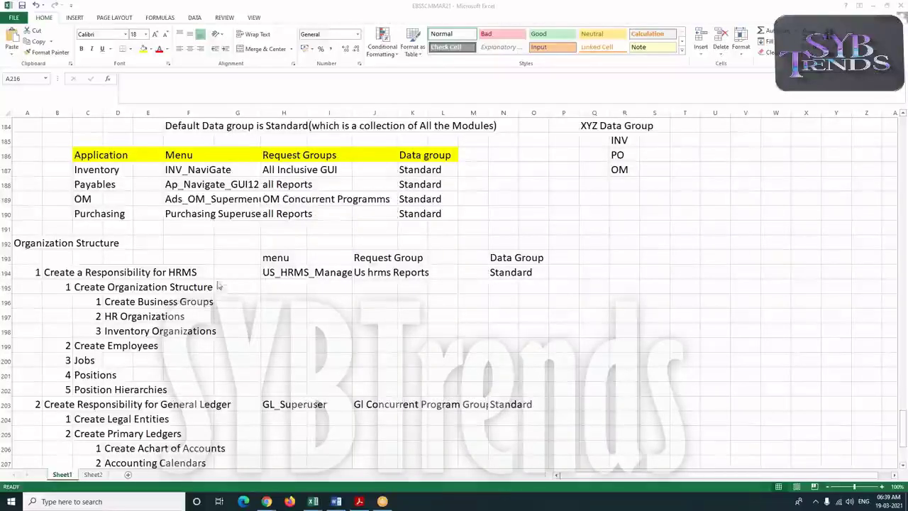
scroll(224, 211, up, 1)
scroll(245, 206, up, 17)
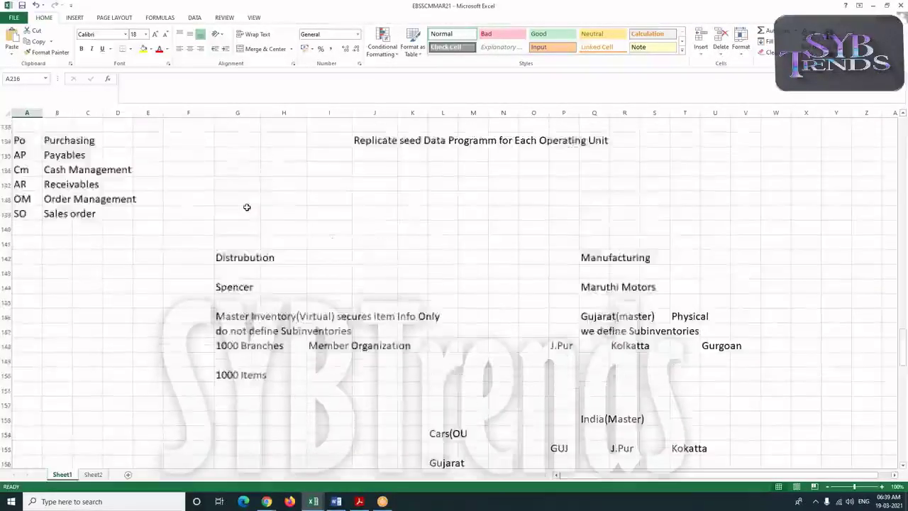
scroll(247, 206, up, 1)
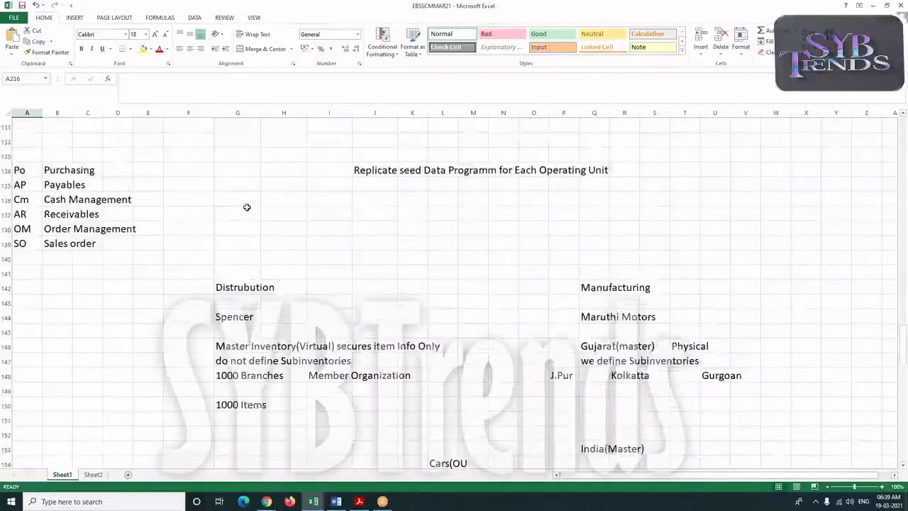
scroll(247, 206, up, 12)
scroll(248, 207, up, 19)
scroll(251, 207, up, 10)
scroll(251, 209, up, 2)
scroll(251, 208, down, 8)
scroll(356, 242, down, 11)
scroll(453, 248, down, 1)
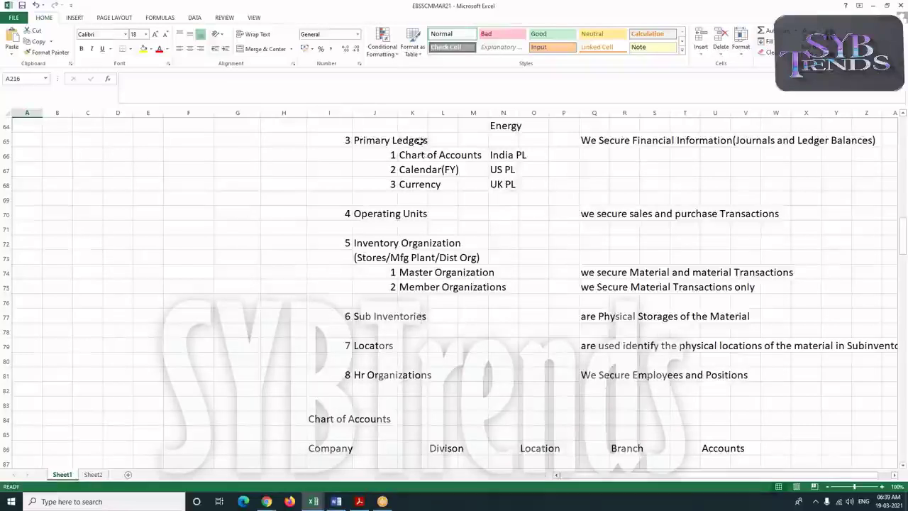
scroll(302, 240, down, 10)
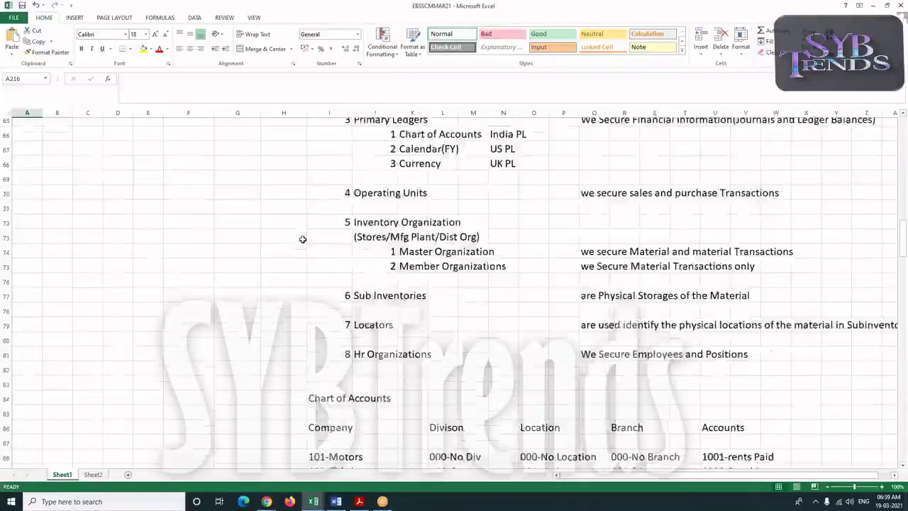
scroll(302, 239, down, 17)
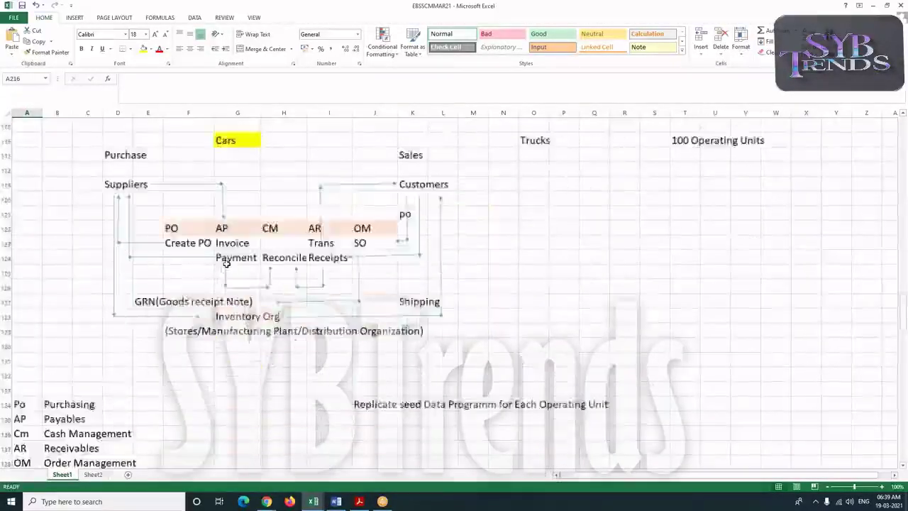
scroll(201, 283, down, 12)
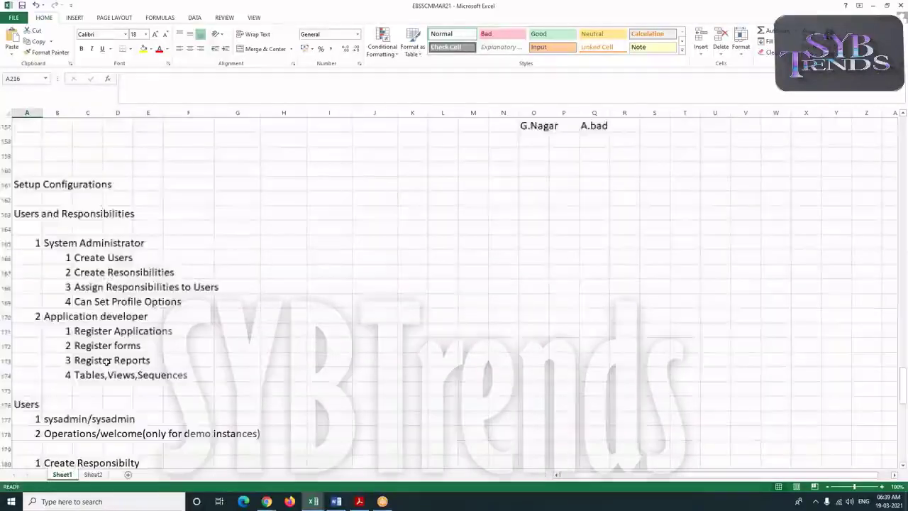
scroll(97, 361, down, 7)
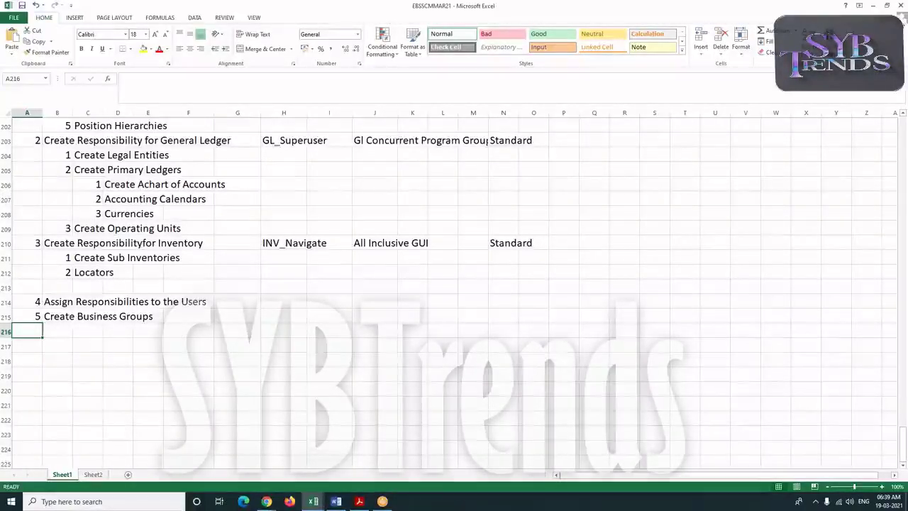
Add item 6, "Create Accounting Calender", in row 216 below Create Business Groups
text(1)
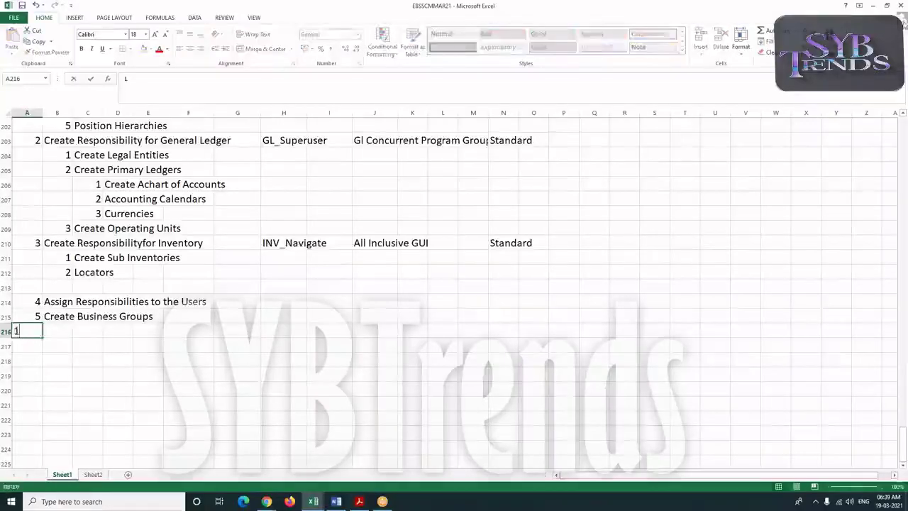
key(Tab)
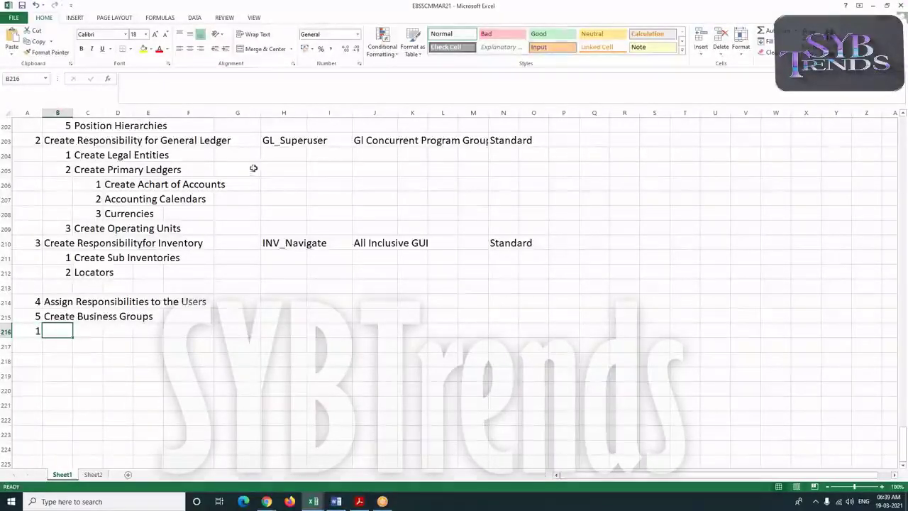
click(32, 330)
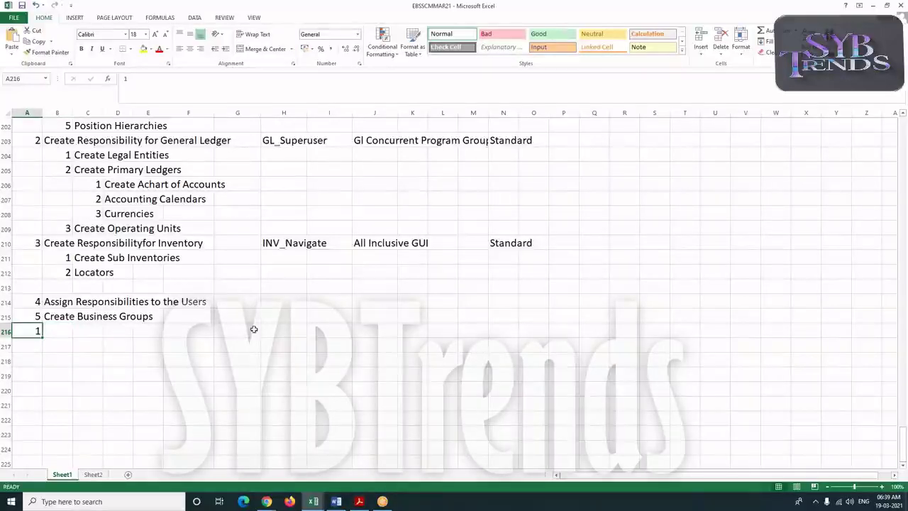
text(2)
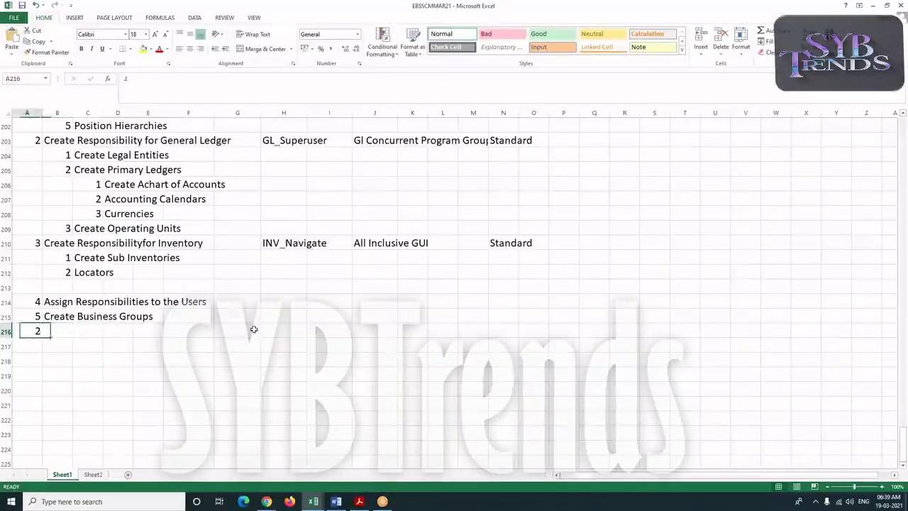
text(16)
key(Tab)
text(Create)
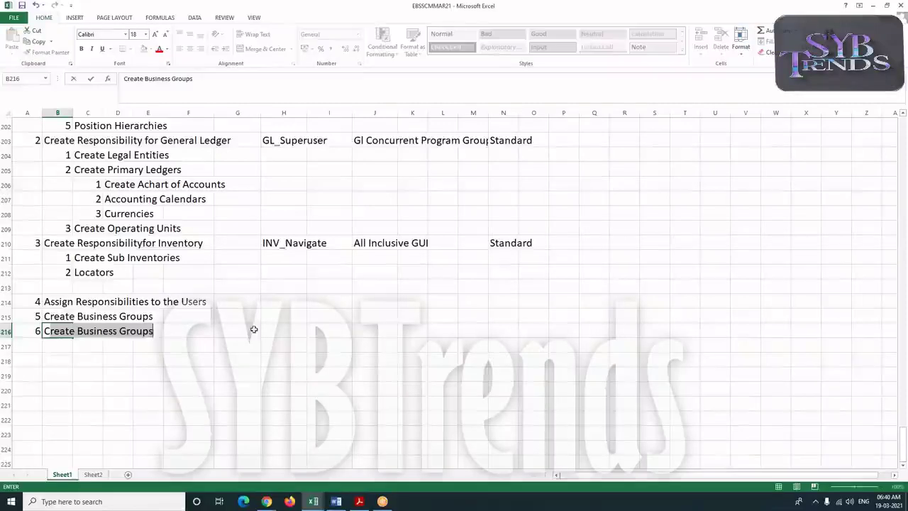
text( Accounting Calender)
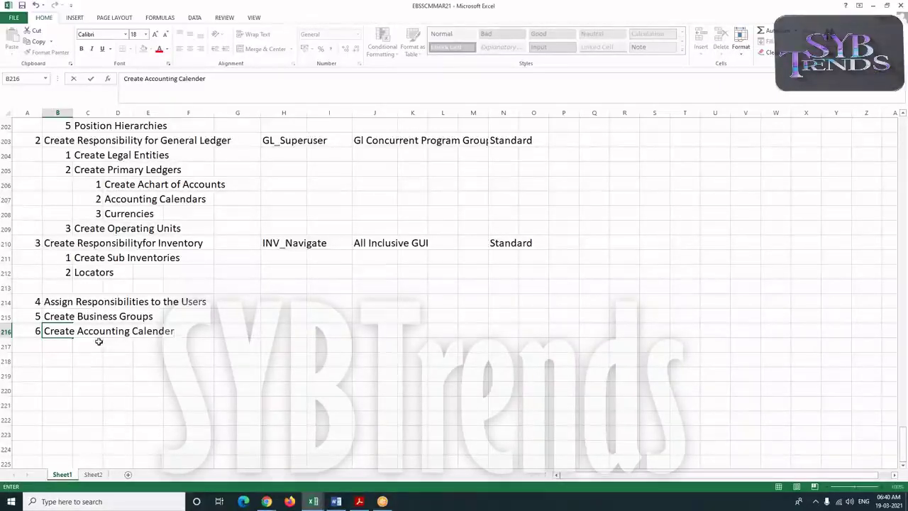
Add item 7, "Create Chart of Accounts", in row 217 of the outline
click(41, 342)
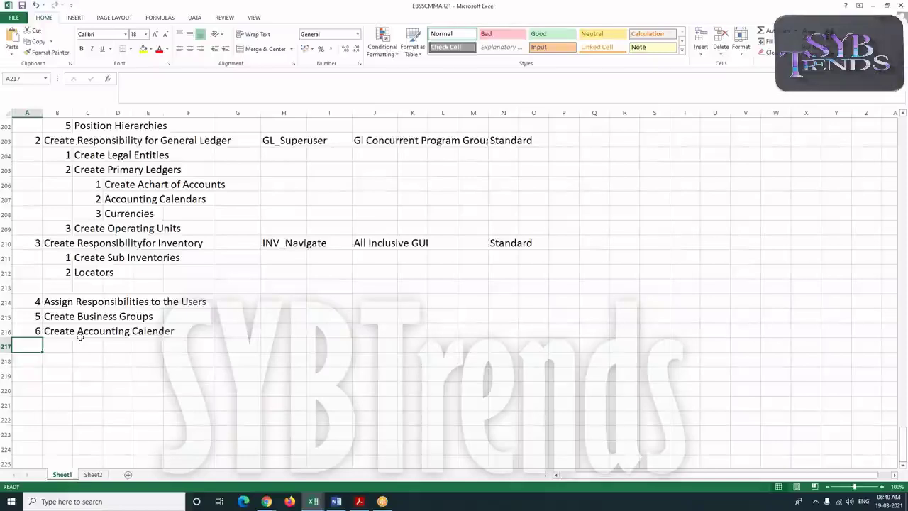
text(7)
key(Tab)
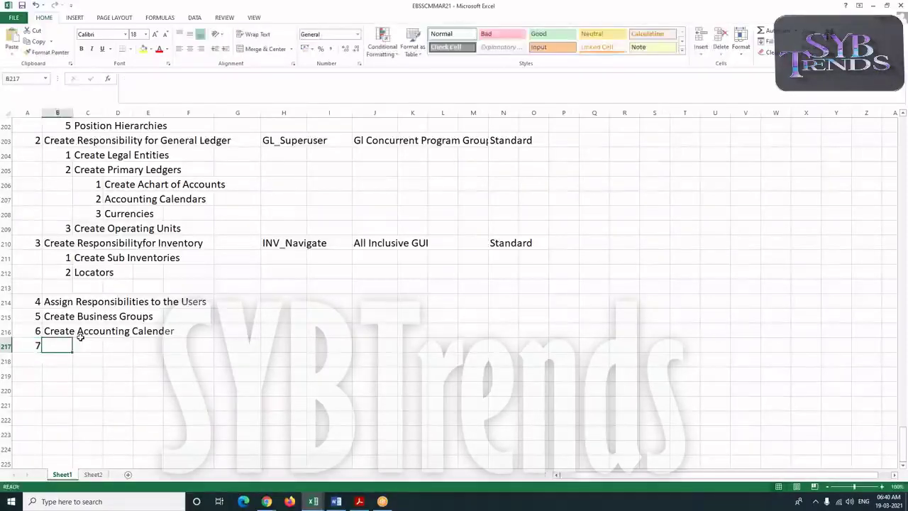
text(C)
key(BackSpace)
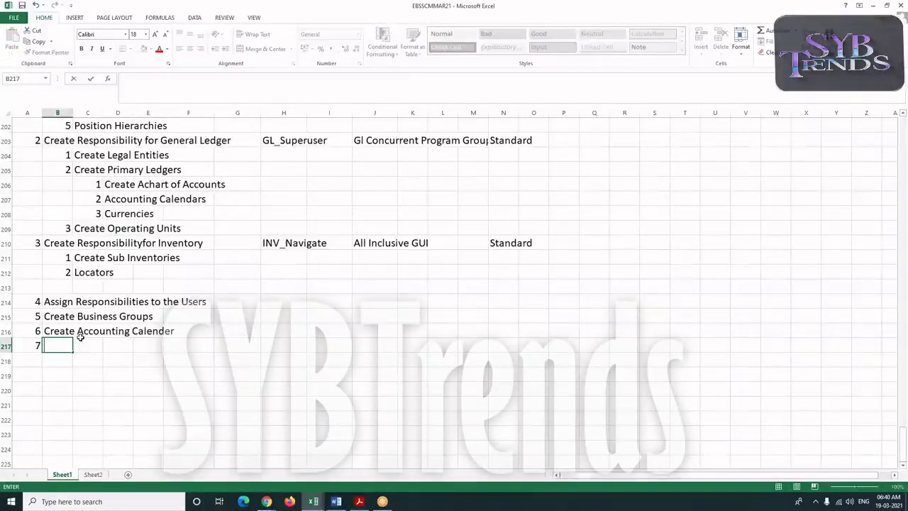
text(Create CH)
key(BackSpace)
text(hart )
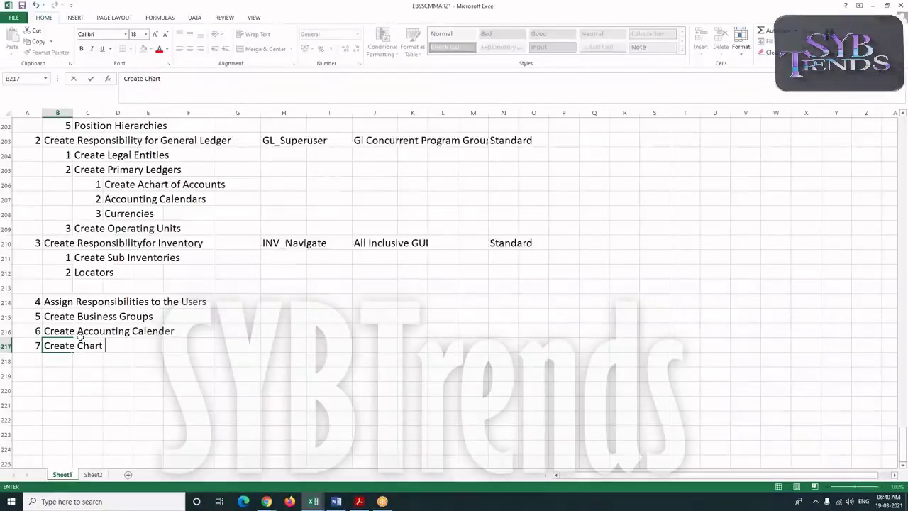
text(of Accounts)
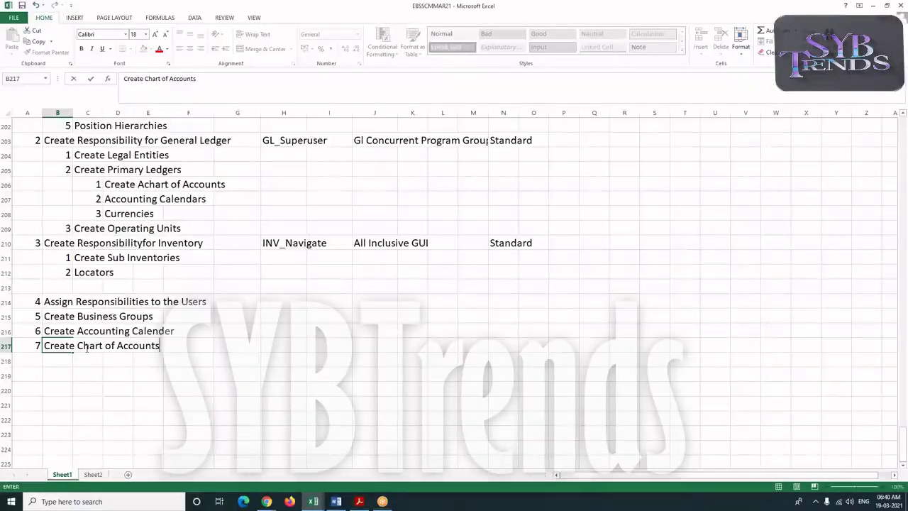
Add item 8, "Create Accounting Setups", in row 218 of the outline
scroll(120, 319, down, 2)
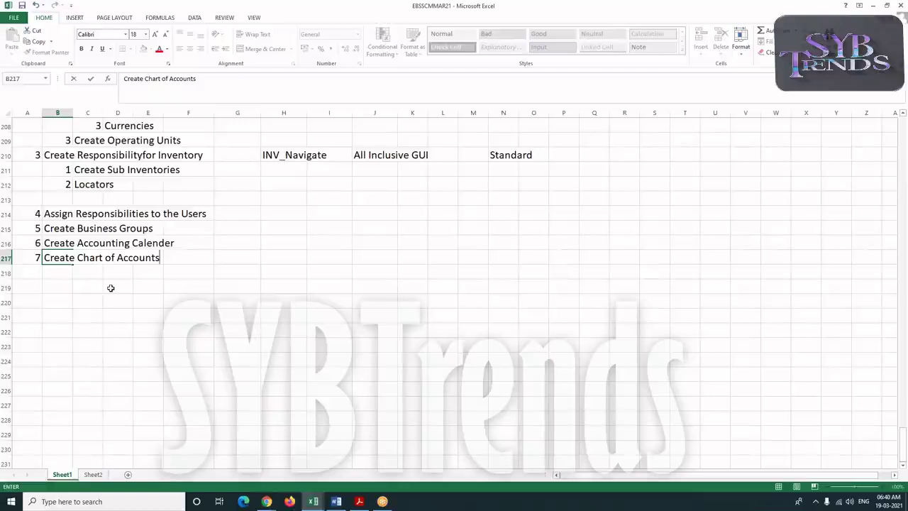
click(40, 271)
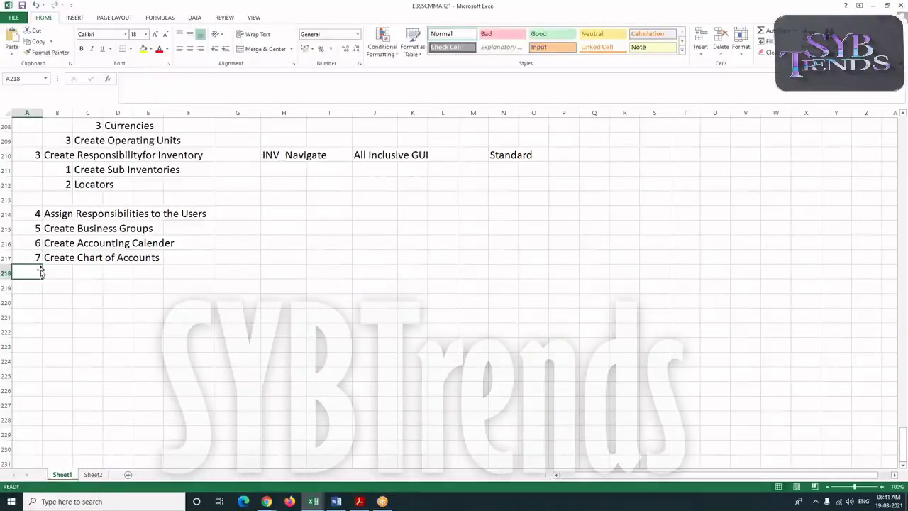
text(8)
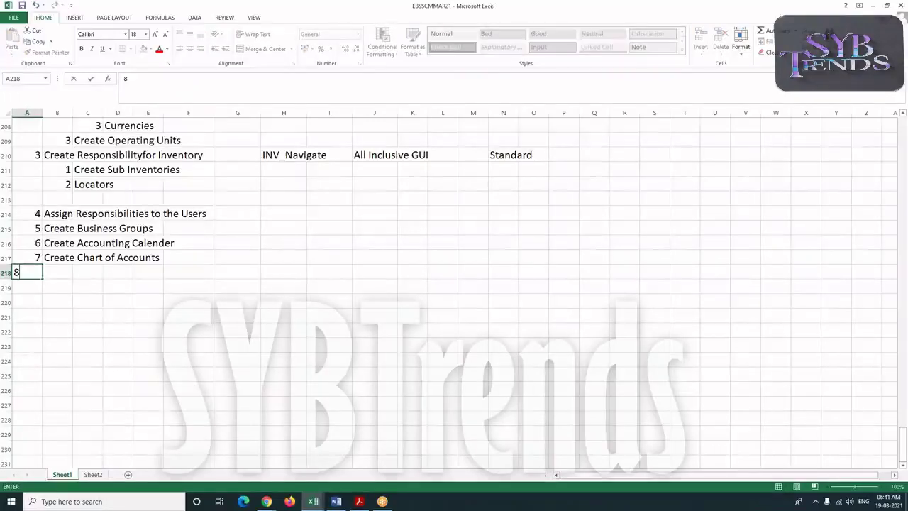
key(Tab)
text(Create Acco)
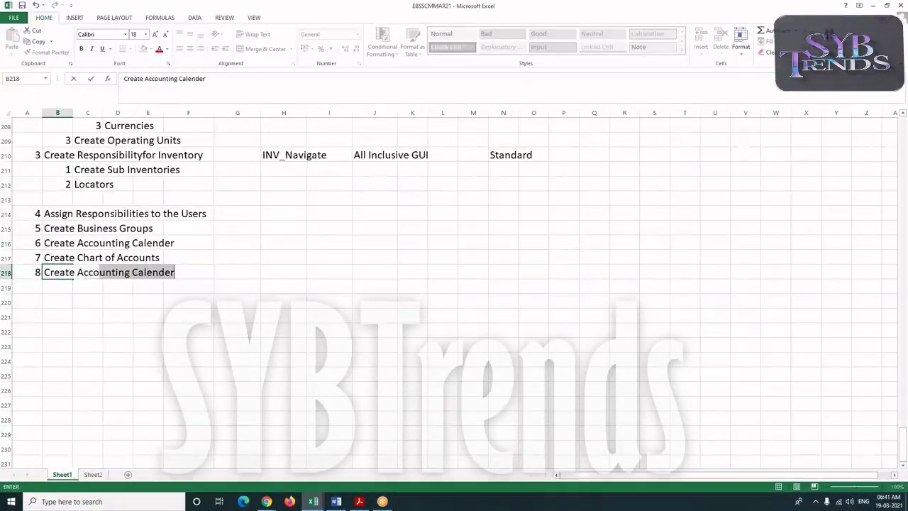
text(unting )
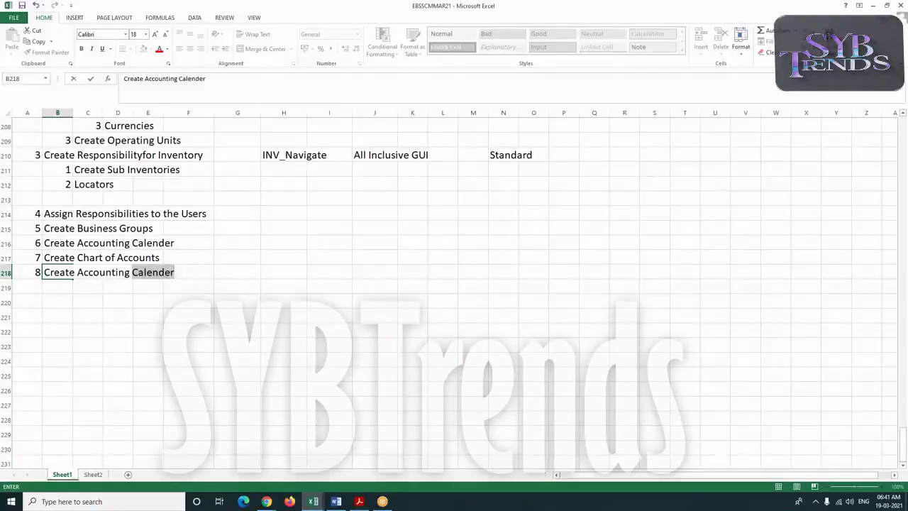
text(Setup)
text(s)
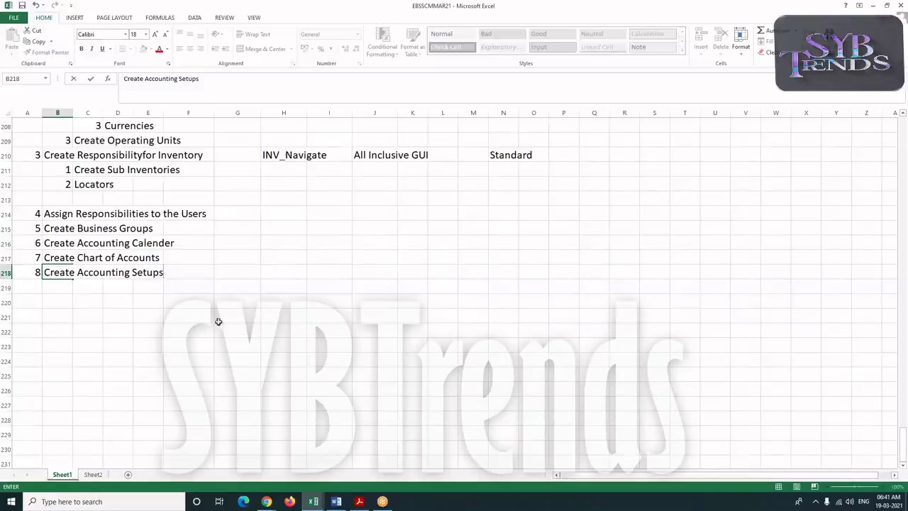
Add indented sub-item 1, "Create Legal Entities", in row 219 under Create Accounting Setups, with its number in column B
click(73, 285)
text(1)
key(Tab)
text(Cre)
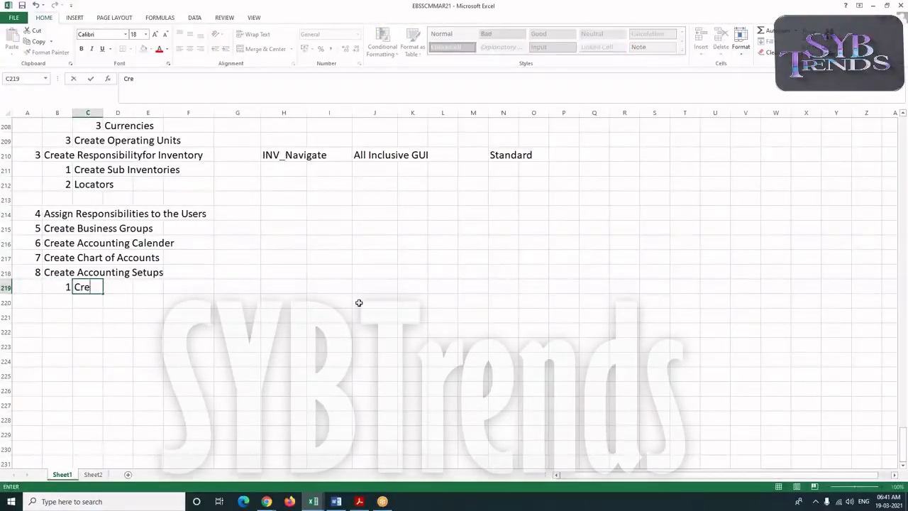
text(ate Legal Entities)
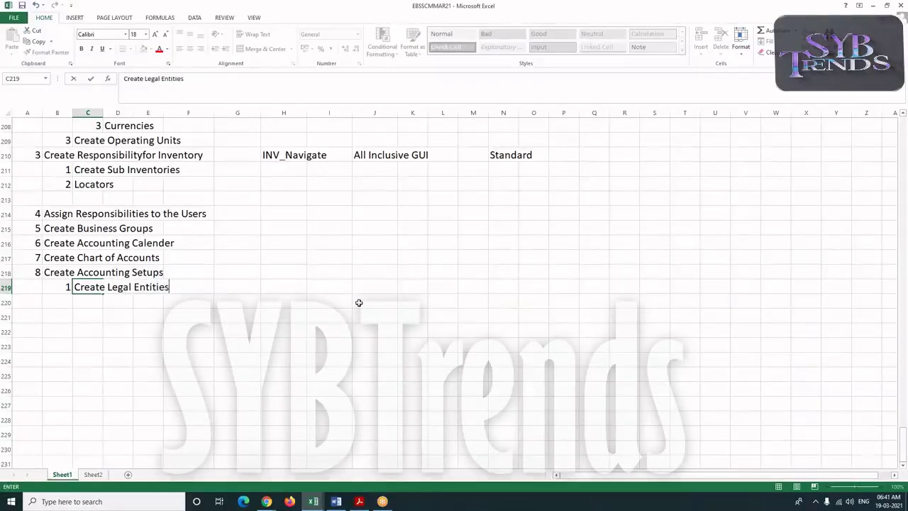
key(Return)
Add indented sub-item 2, "Primary Ledgers", in row 220 under Create Accounting Setups
text(2)
key(Tab)
text(Pri)
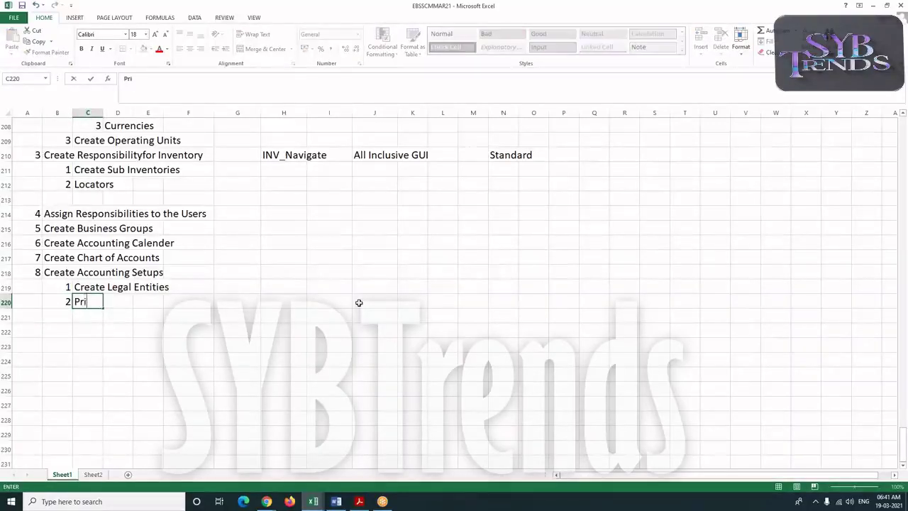
text(mary Ledgers)
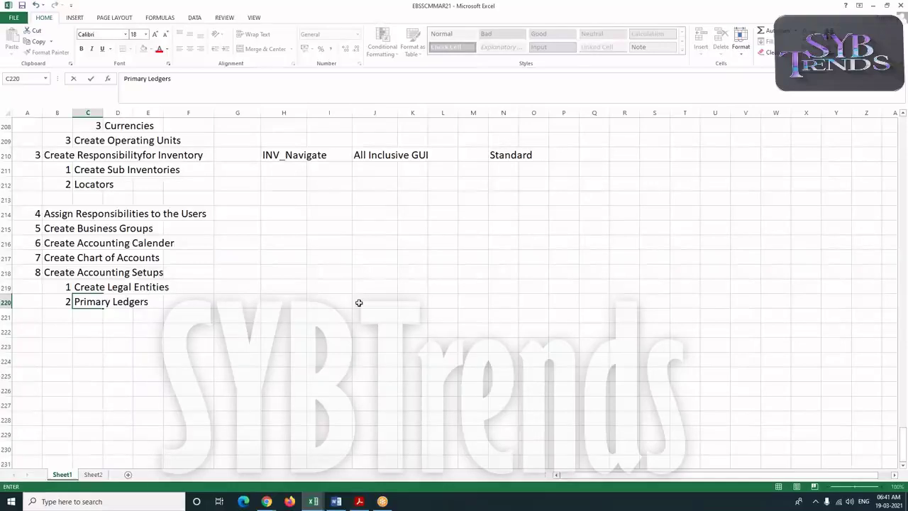
Add indented sub-item 3, "Assign Legal Entities to Primary Ledgers", in row 221, with its number in column B
click(62, 317)
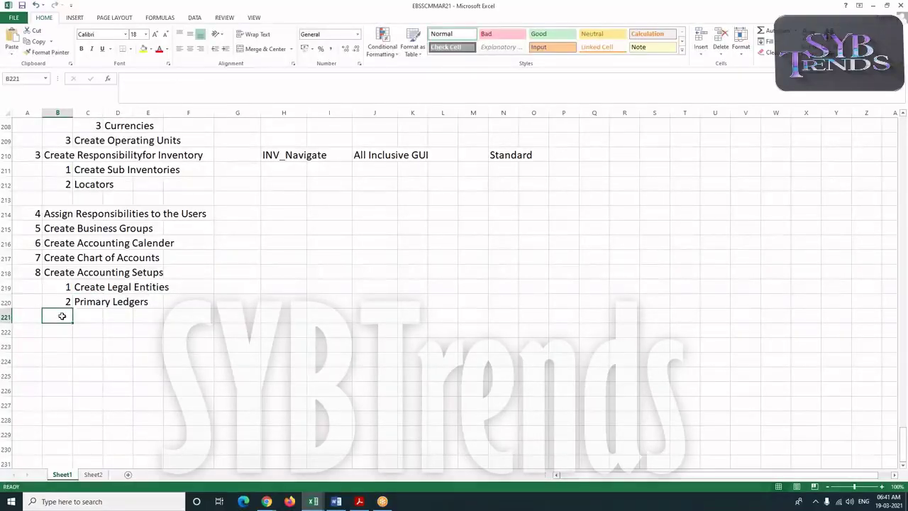
text(4)
key(Tab)
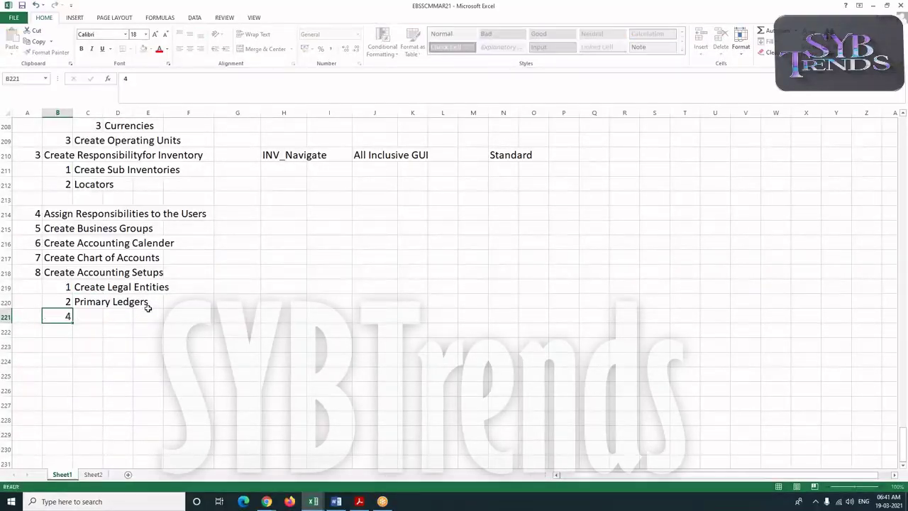
click(65, 316)
double_click(71, 317)
drag(65, 316, 103, 319)
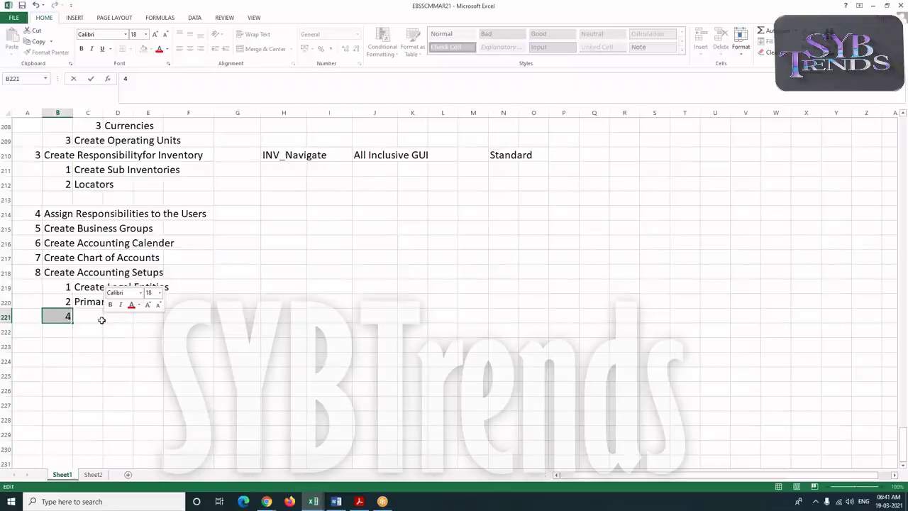
text(3)
key(Tab)
text(Assign Legal Entities to P)
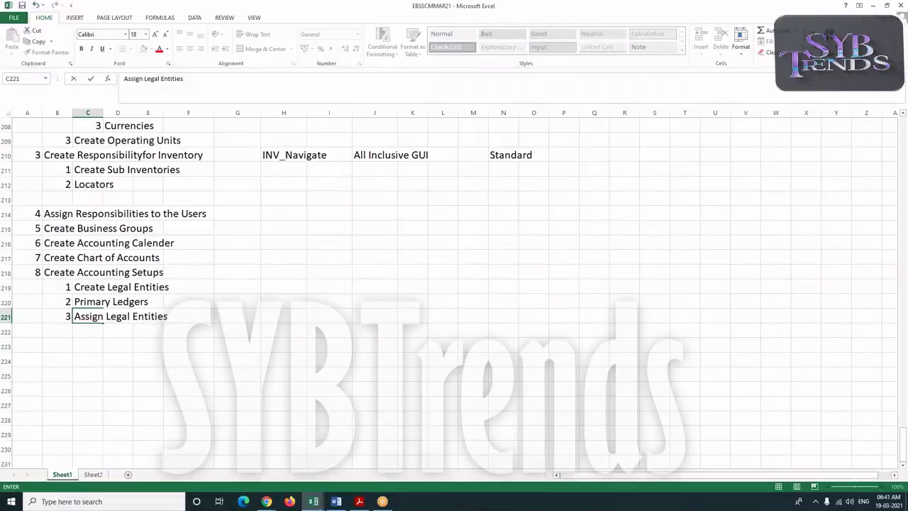
text(rimary)
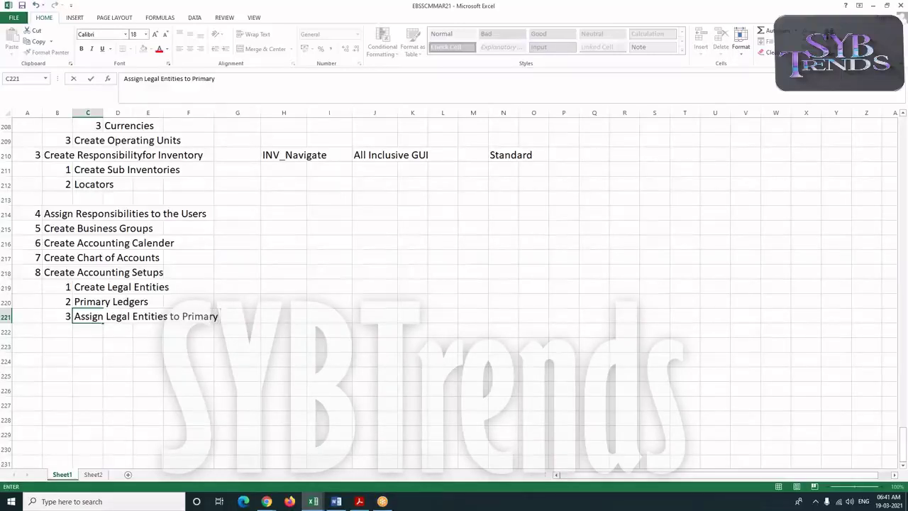
text( Ledgers)
key(Return)
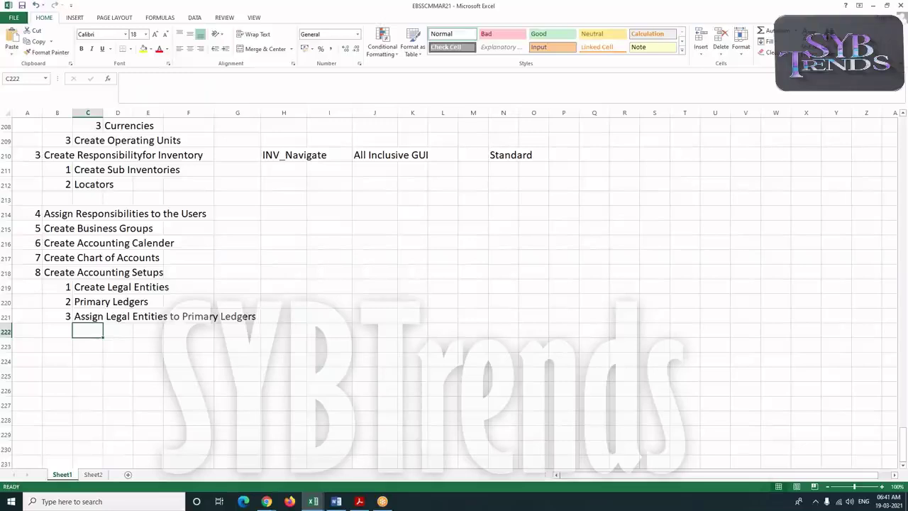
Add indented sub-item 4, "Assign Balancing Segment Values to Legal entities", in row 222 of the outline
key(Left)
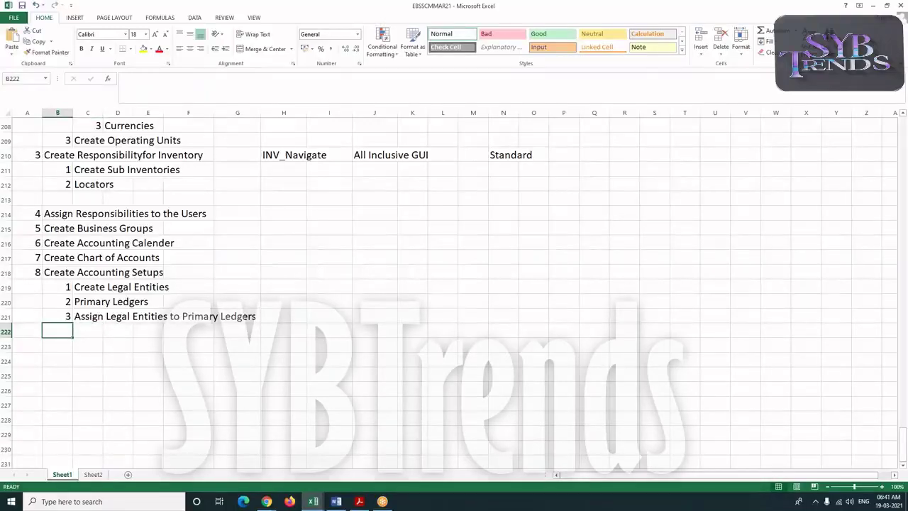
text(4)
key(Tab)
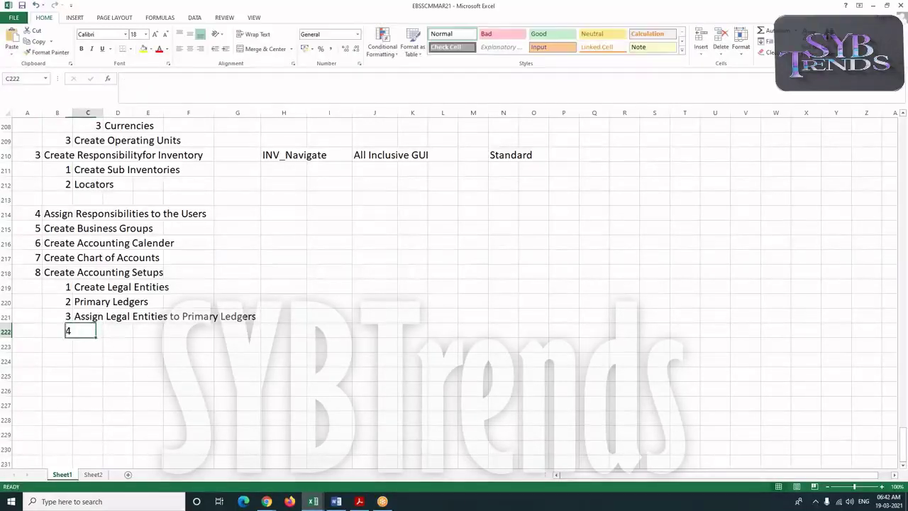
text(Assign Bal)
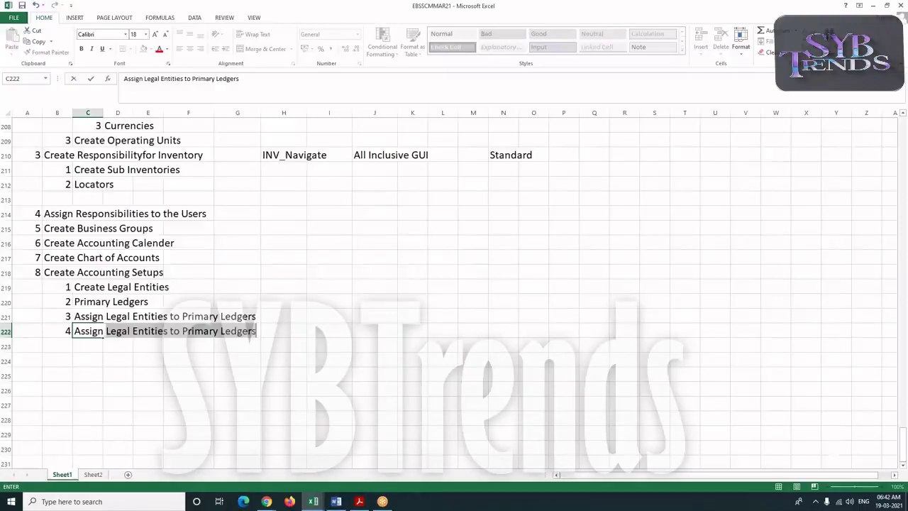
text(ancin)
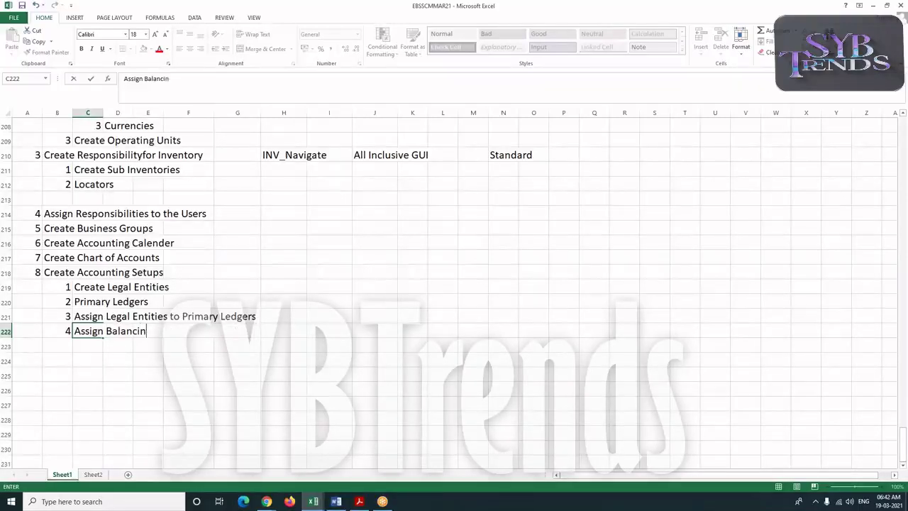
text(g Segmen)
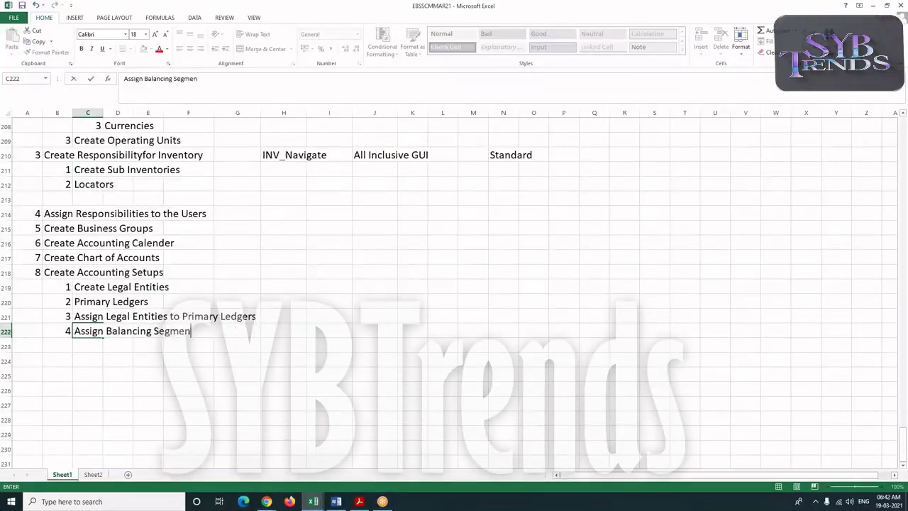
text(t Values to Lega)
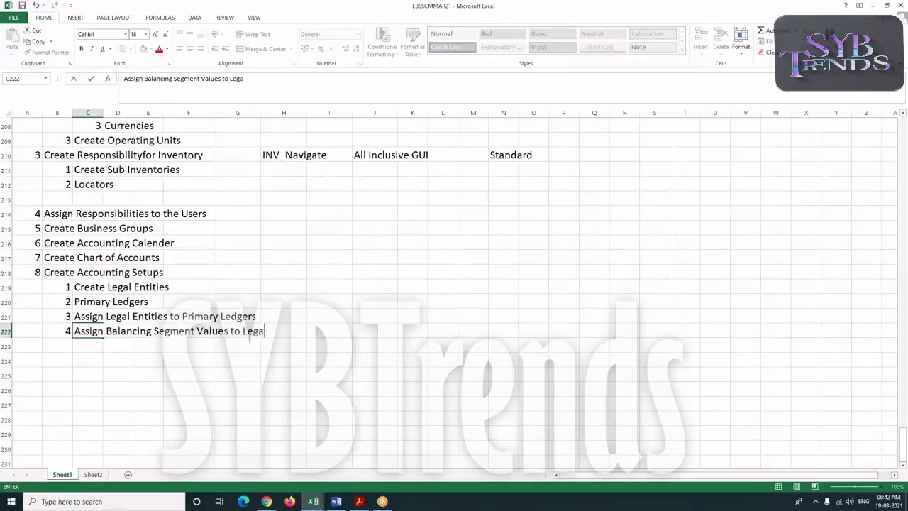
text(l entities)
key(Return)
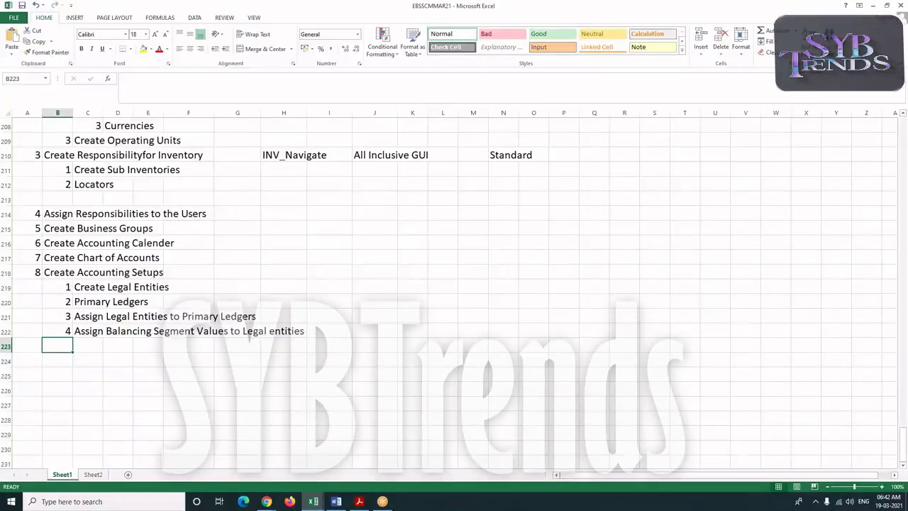
text(6)
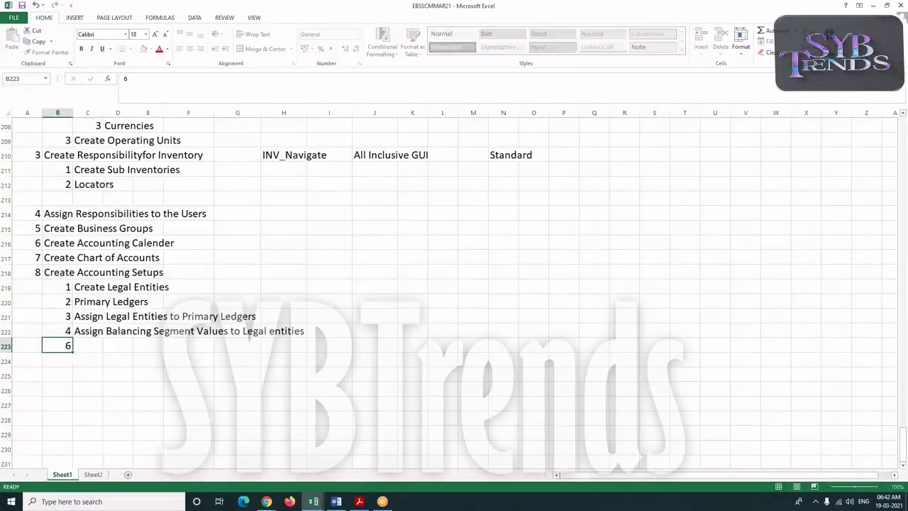
key(Tab)
key(Left)
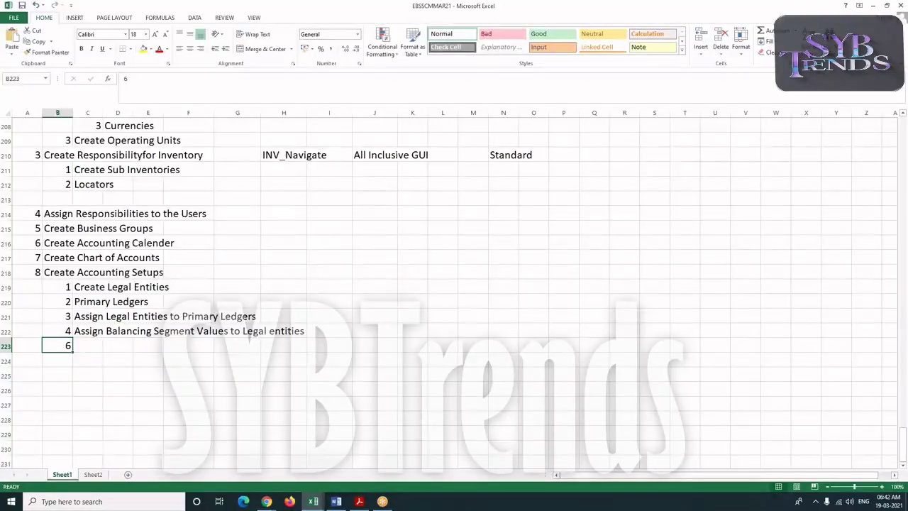
key(BackSpace)
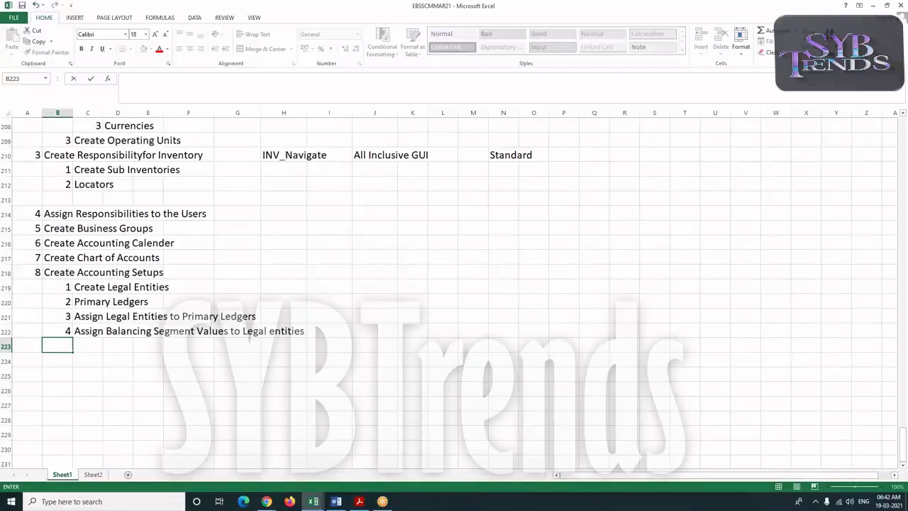
click(101, 238)
Launch Remote Desktop Connection (mstsc) and connect to the computer 200.0.0.8, accepting the trust prompt
click(142, 500)
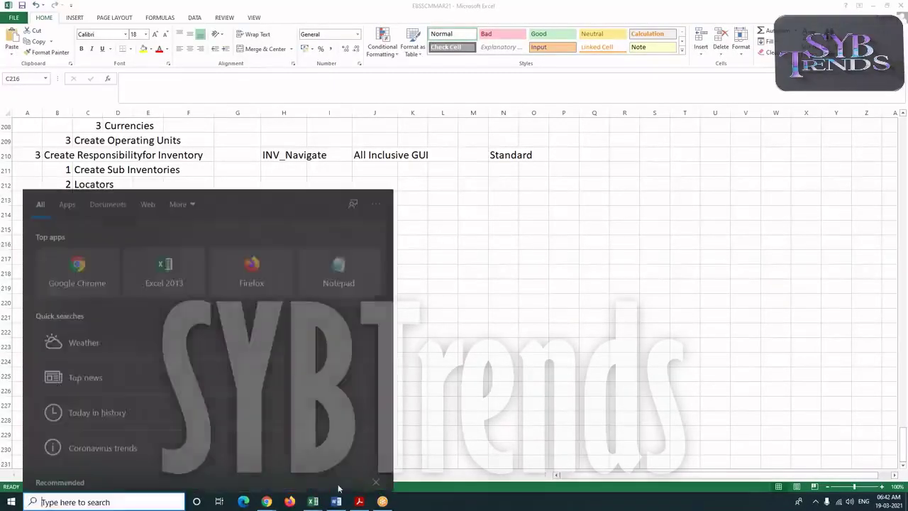
text(mstsc)
key(Return)
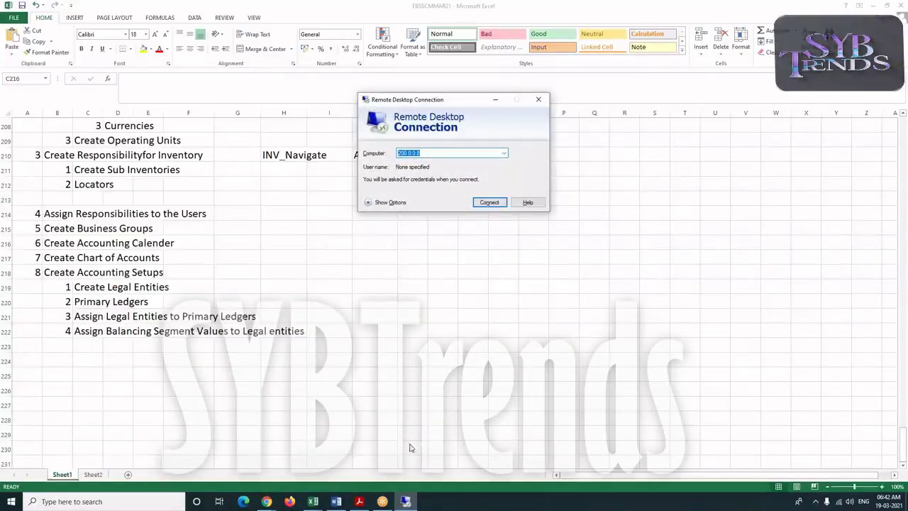
click(488, 202)
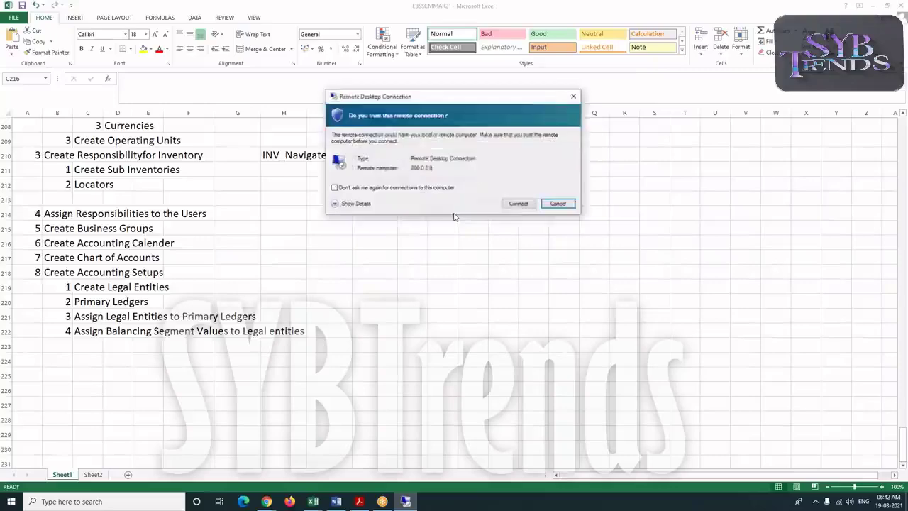
click(518, 204)
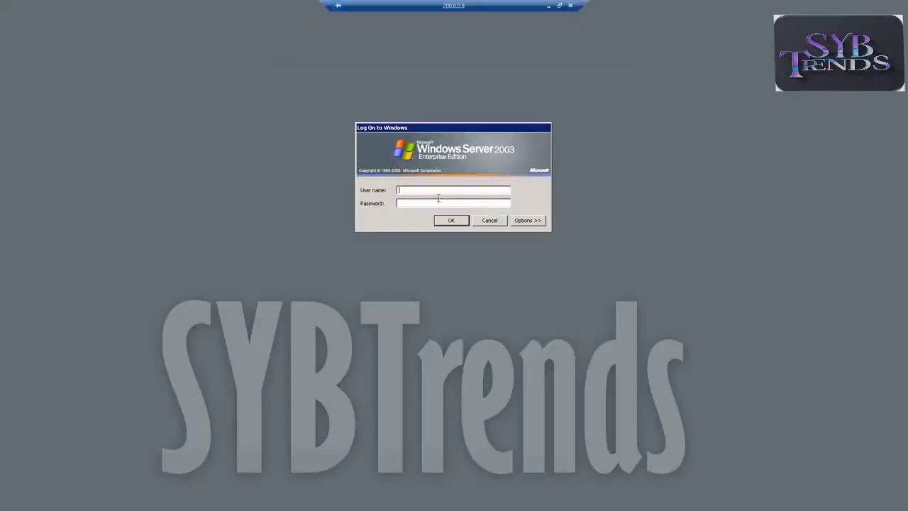
Log on to the remote Windows Server with the account user name and password
text(applm)
text(•••••)
key(Return)
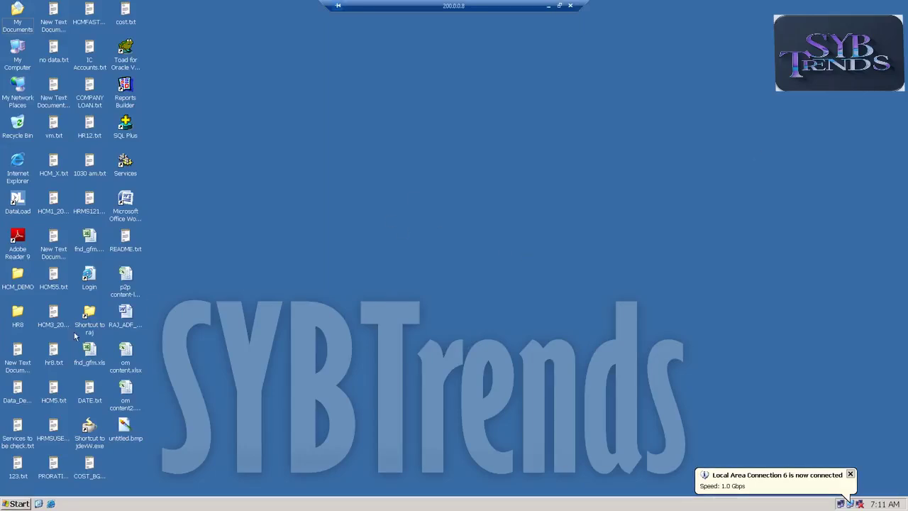
Open the desktop's Login shortcut in a maximized Internet Explorer window and sign in to Oracle with the user name and password
double_click(84, 275)
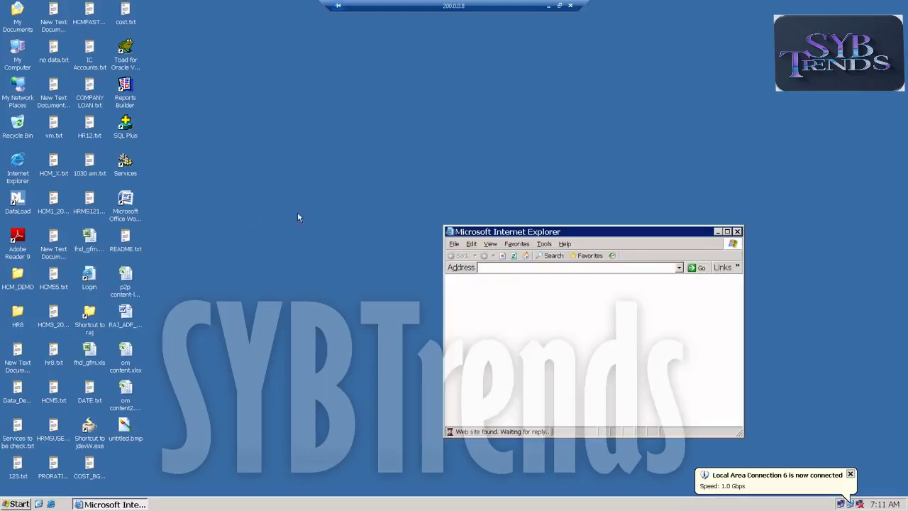
click(727, 232)
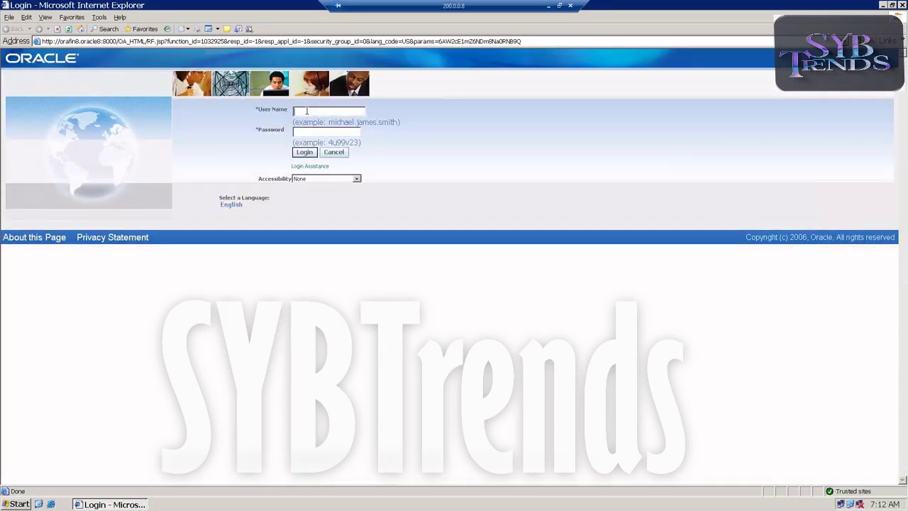
text(GECSS•••)
key(Return)
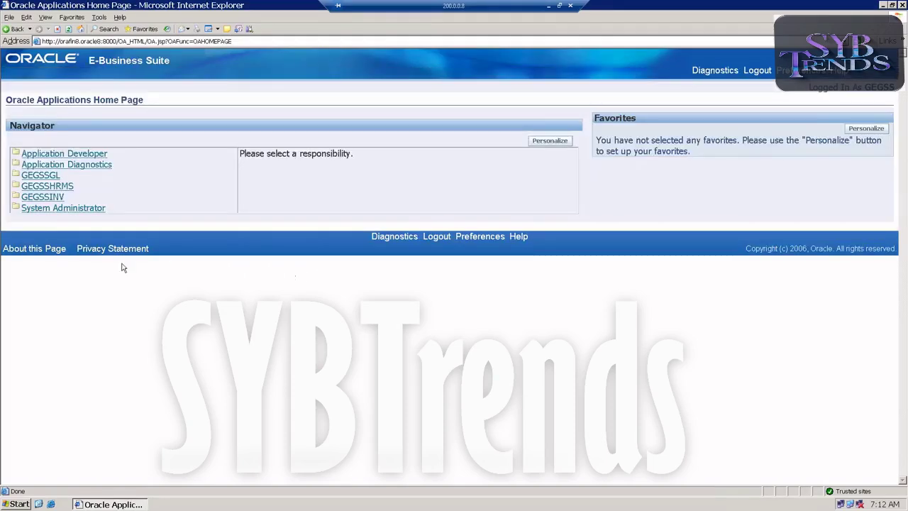
Launch the Journals Enter form from the GEGSSGL responsibility and close it to reach the Navigator
click(43, 177)
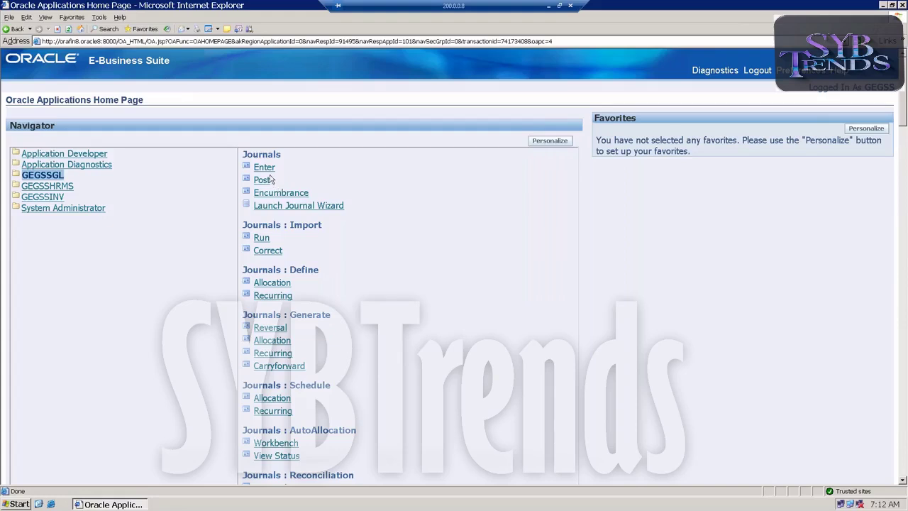
click(269, 172)
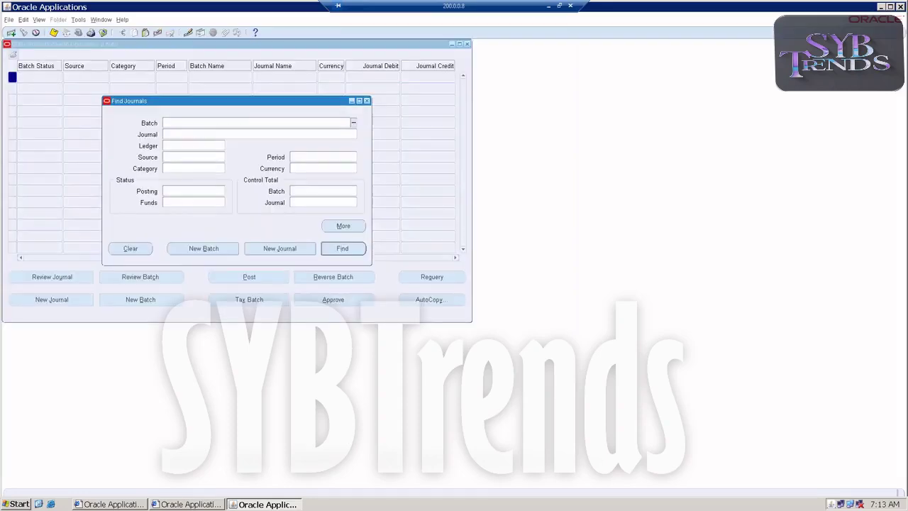
click(366, 100)
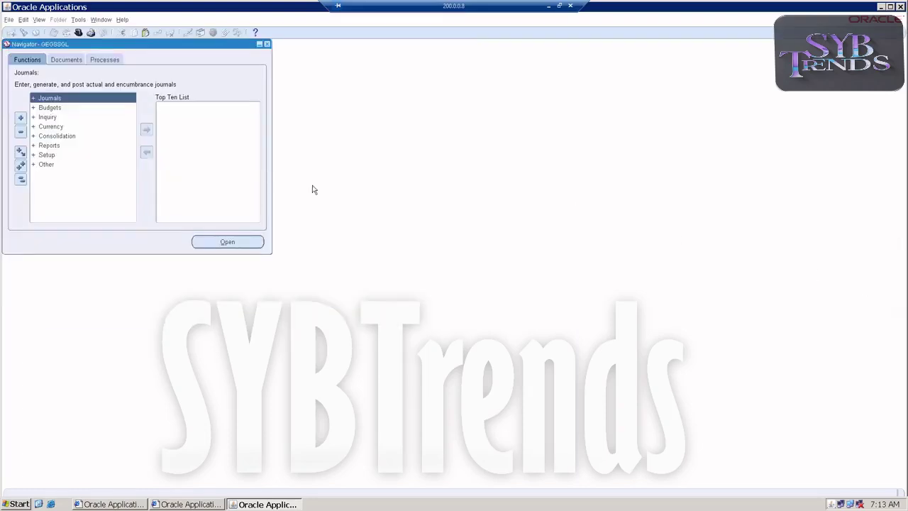
Expand Setup, Financials and Calendars in the GEGSSGL Navigator
double_click(42, 155)
double_click(41, 164)
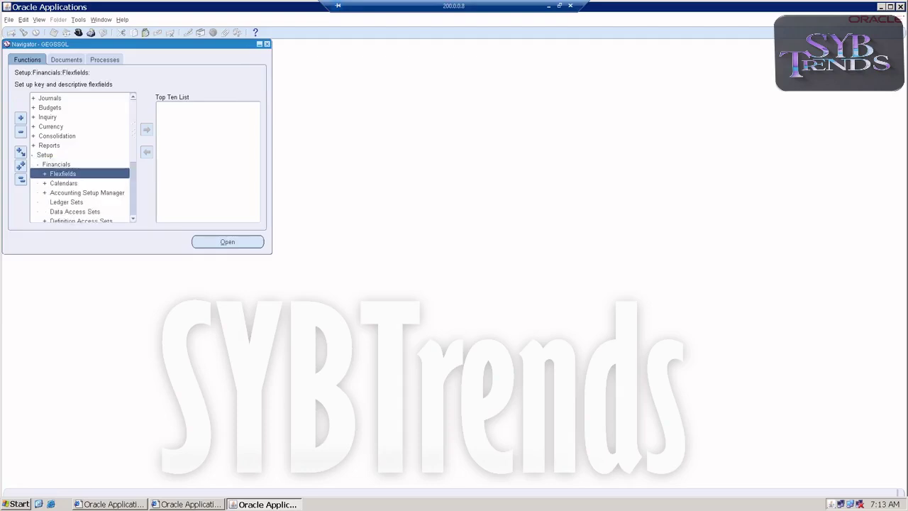
click(48, 183)
double_click(47, 183)
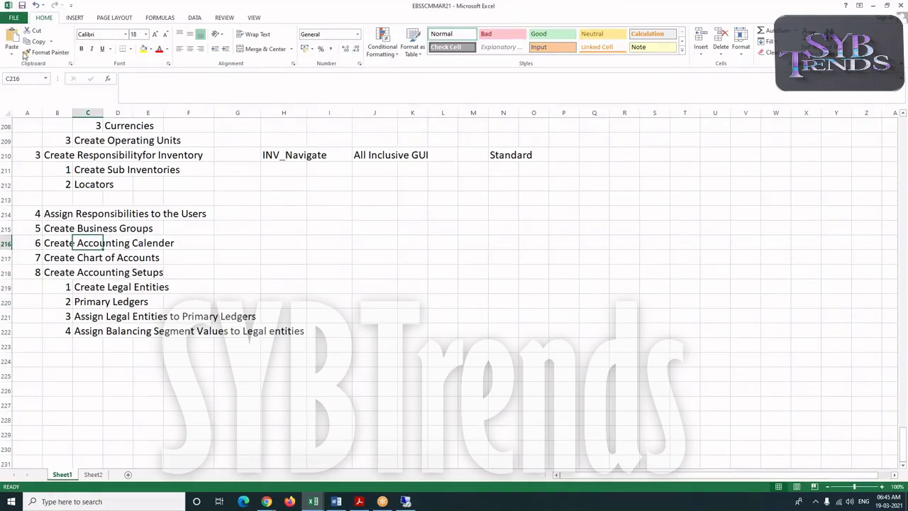
Switch to the Excel workbook and insert two blank rows of cells at A217:F218, shifting the existing cells down
drag(33, 258, 175, 261)
right_click(174, 261)
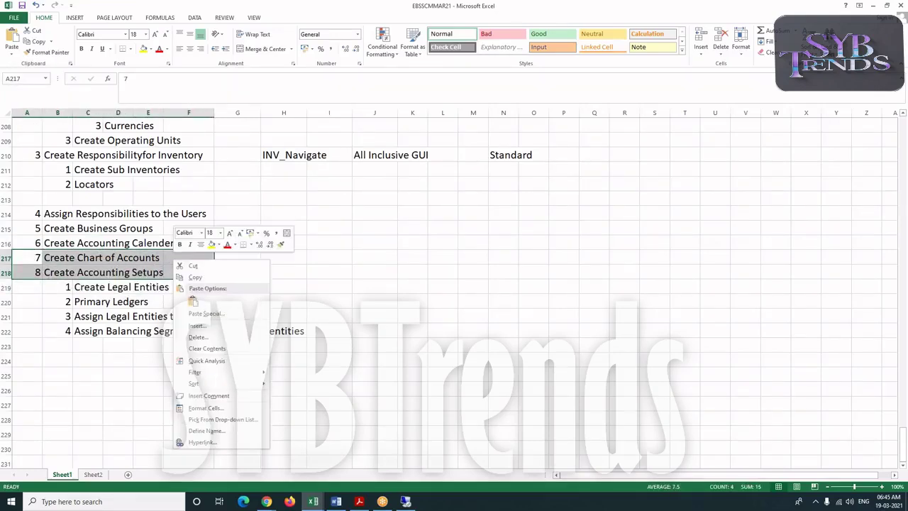
click(195, 331)
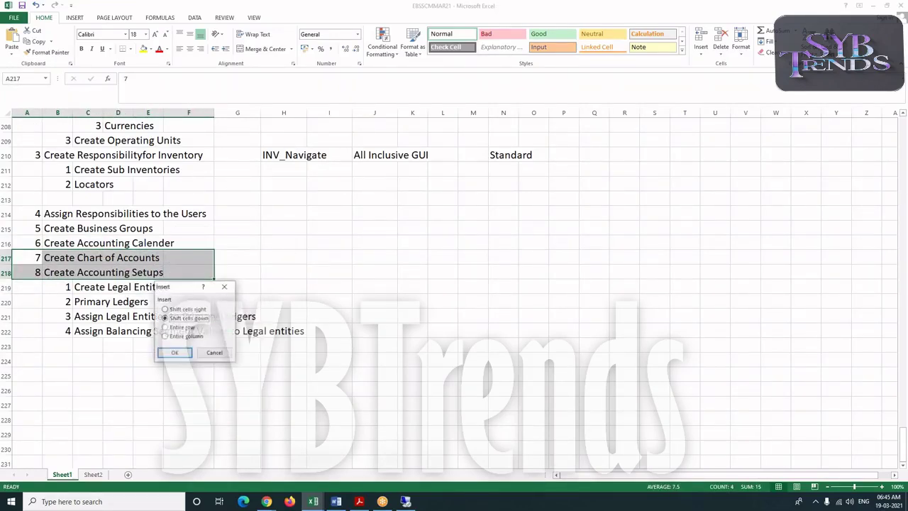
click(176, 353)
Add subtask 1, Create Period Types, in row 217 under Create Accounting Calender
click(63, 257)
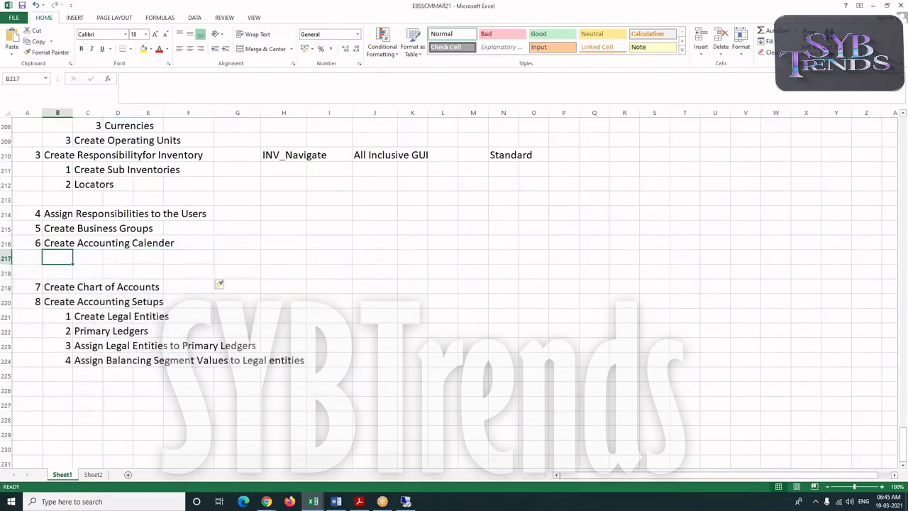
text(1)
key(Tab)
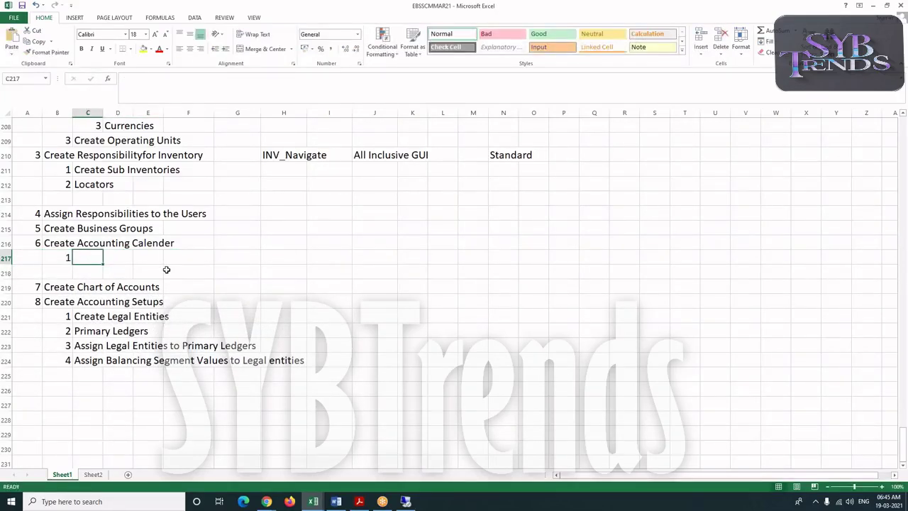
text(Cr)
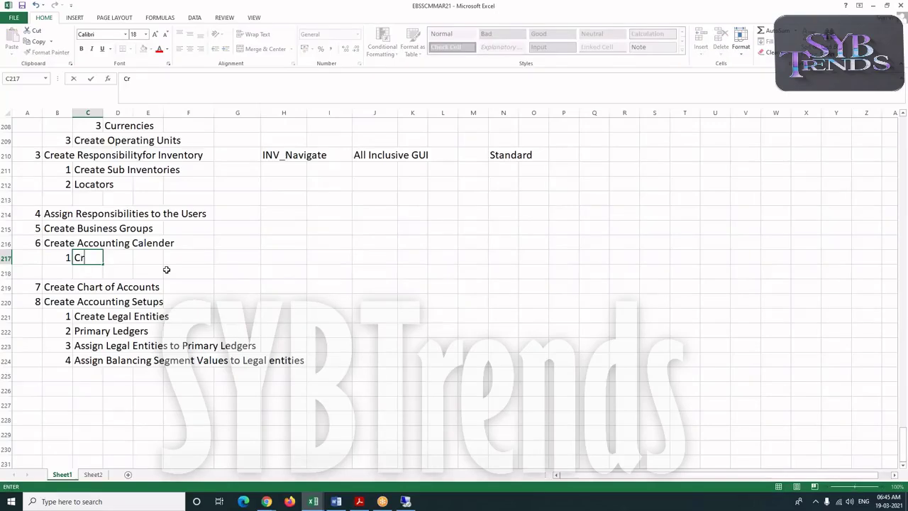
text(eate Period Types)
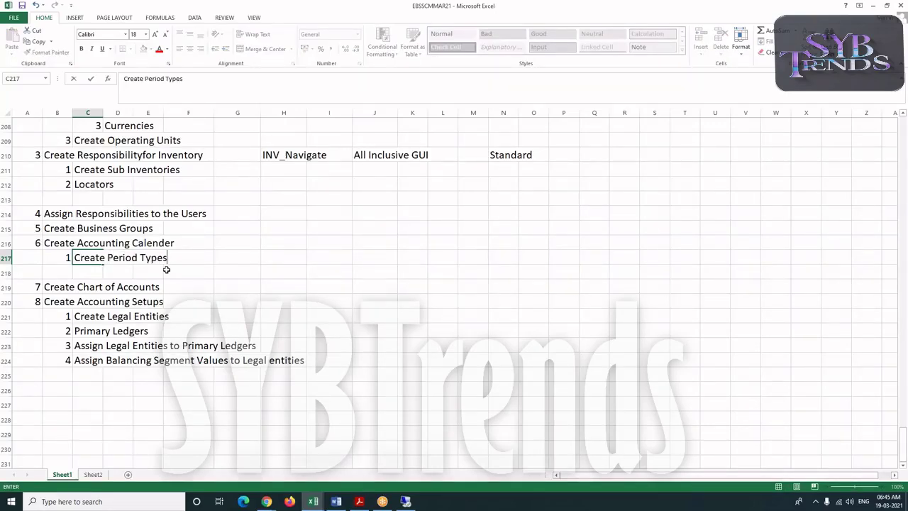
Add subtask 2, Create Calendar, in row 218 under Create Accounting Calender
click(65, 270)
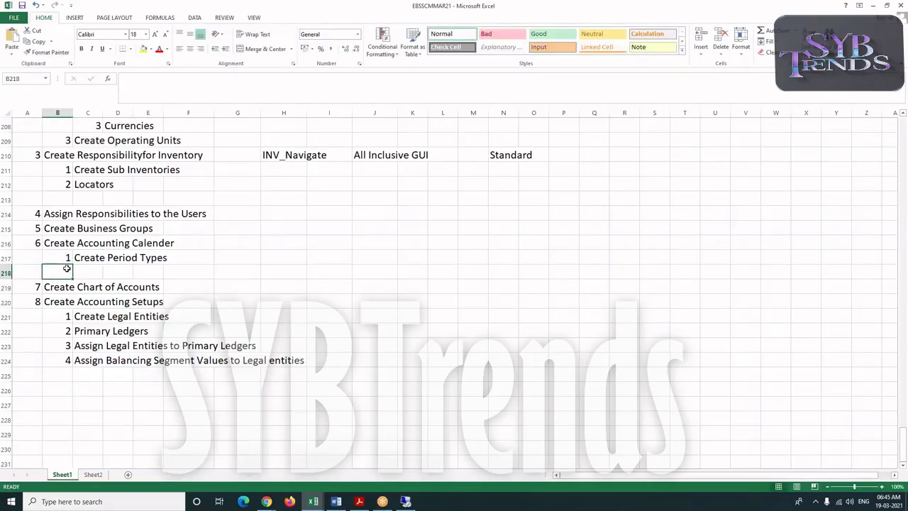
text(2)
key(Tab)
text(CR)
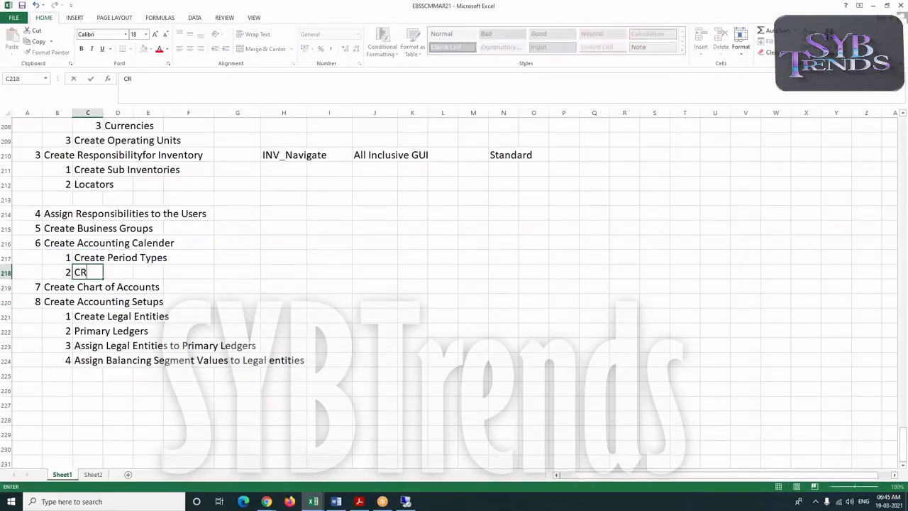
text(eate Cale)
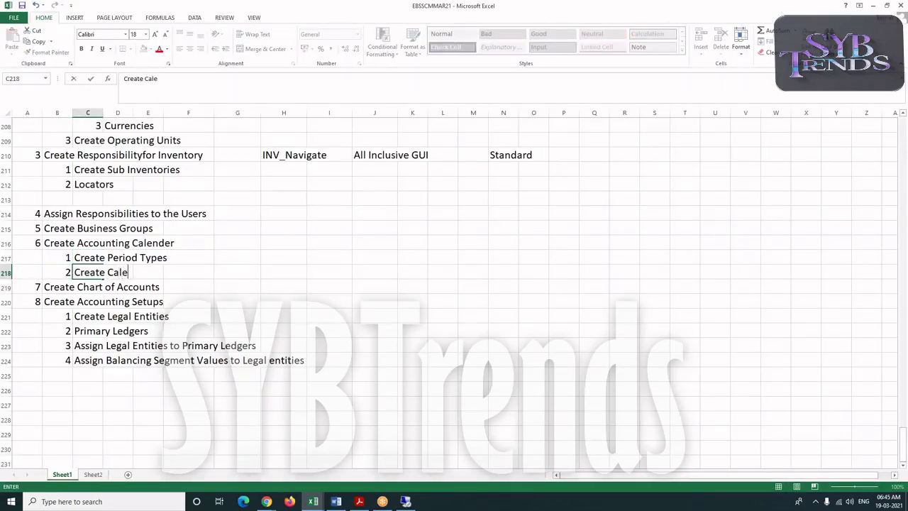
text(ndar)
click(107, 264)
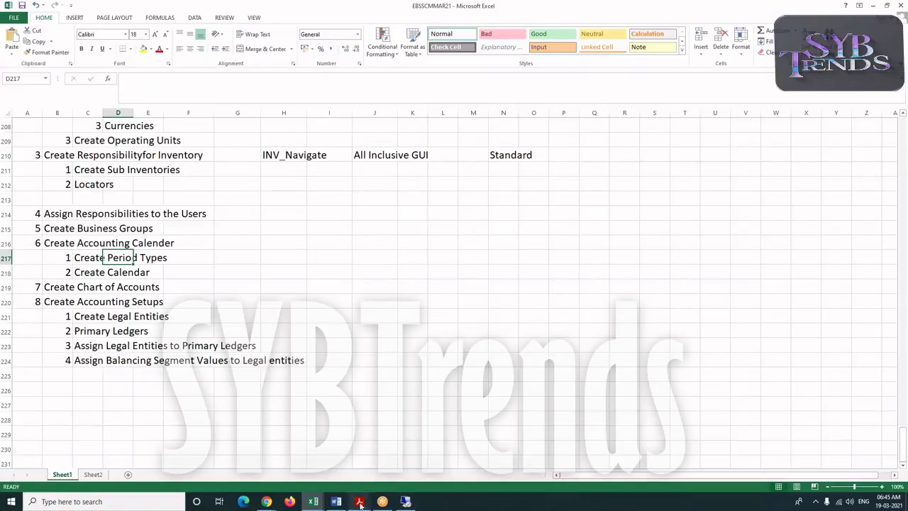
Switch to the Oracle Applications session and open the calendar Types form in a maximized window
click(289, 501)
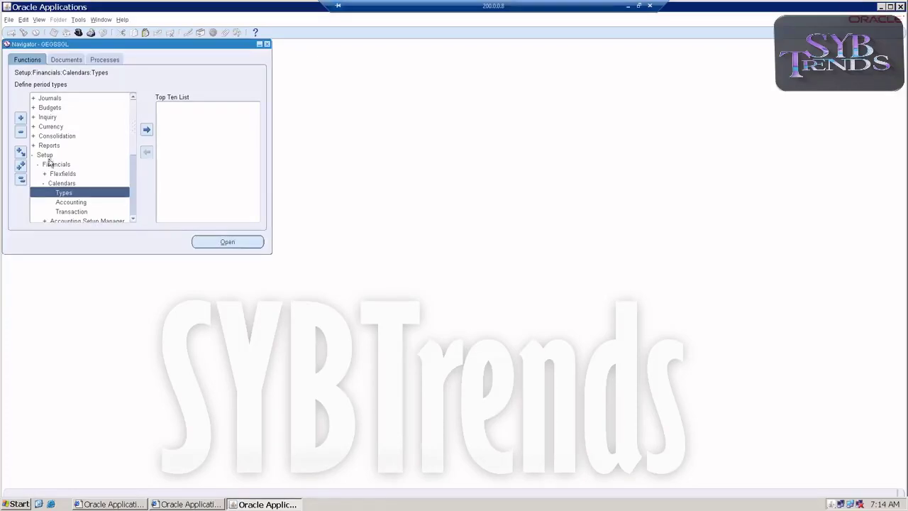
double_click(55, 191)
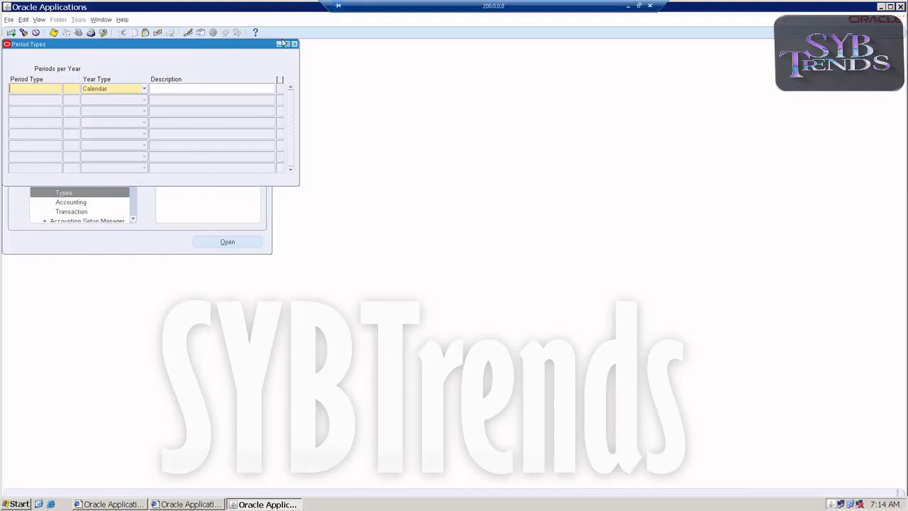
click(286, 44)
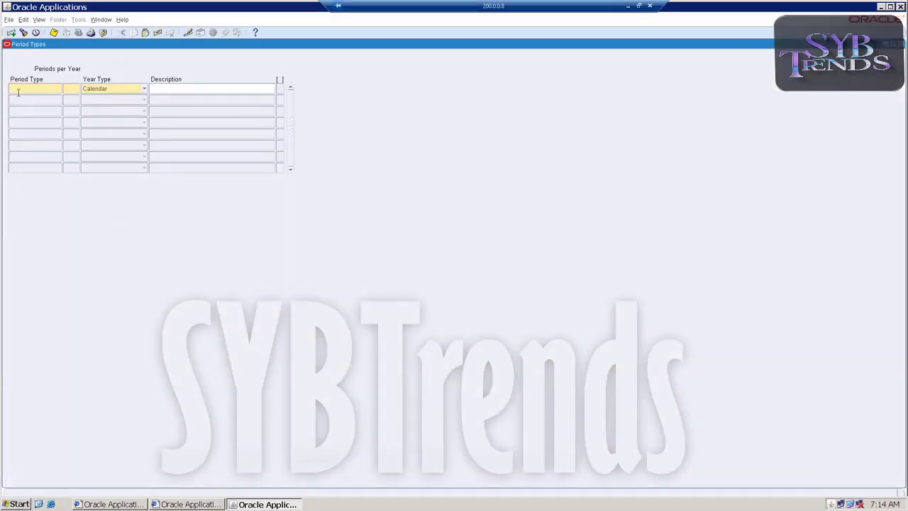
Create the period type GEGSSPT with 12 periods per year, save it and close the form
text(GEGSSPT)
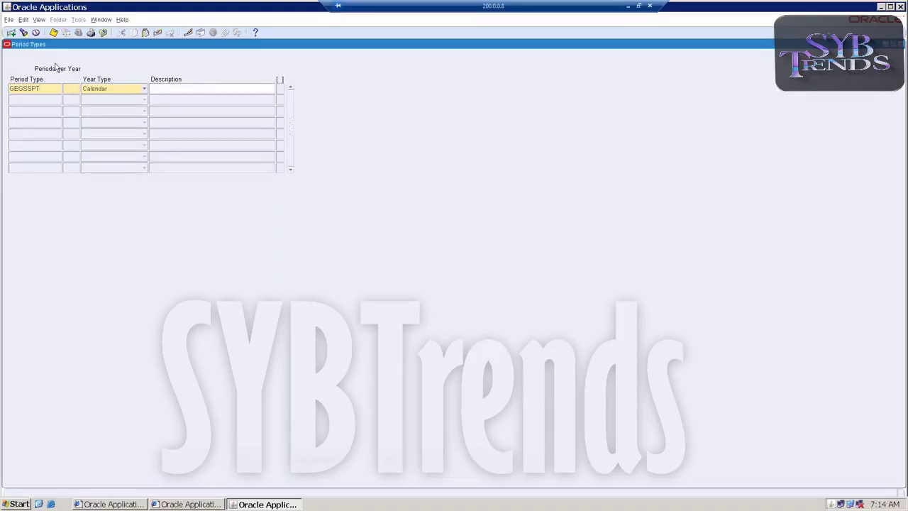
text(12)
key(ctrl+s)
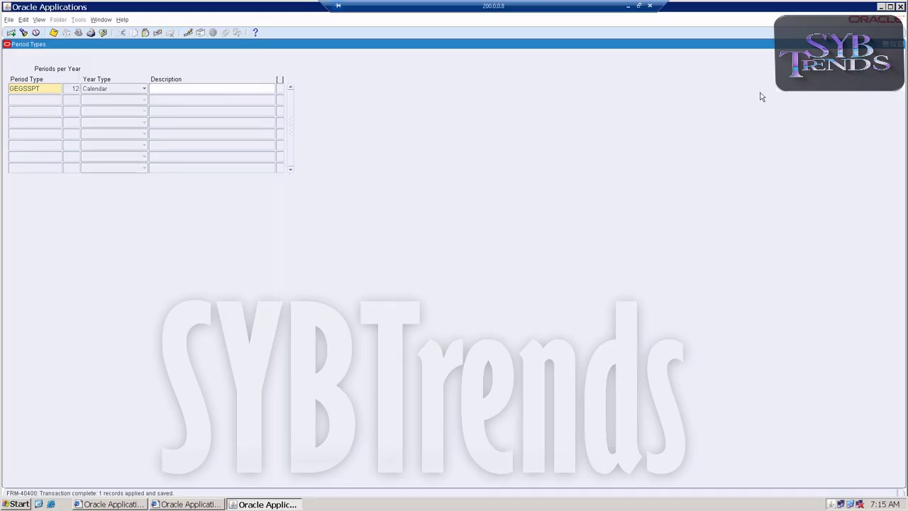
click(904, 44)
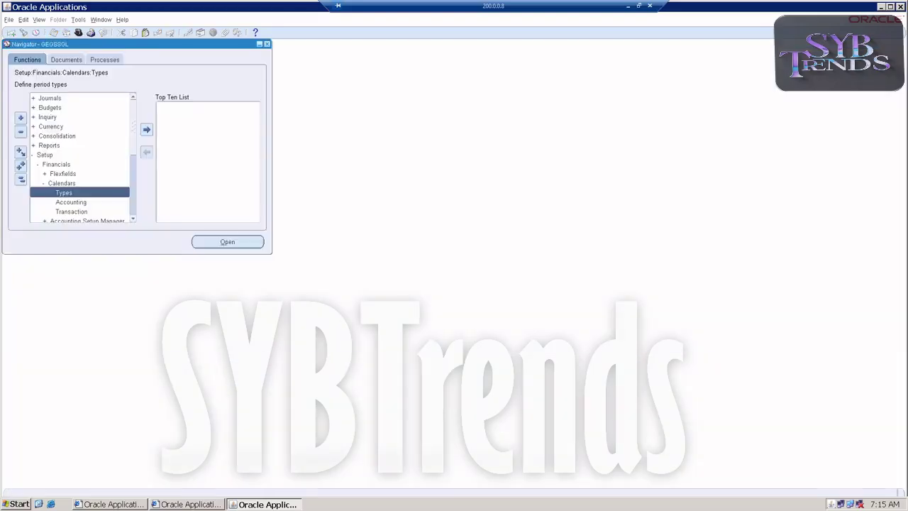
Open the Accounting calendar form under Setup, Financials, Calendars in the Navigator
click(86, 202)
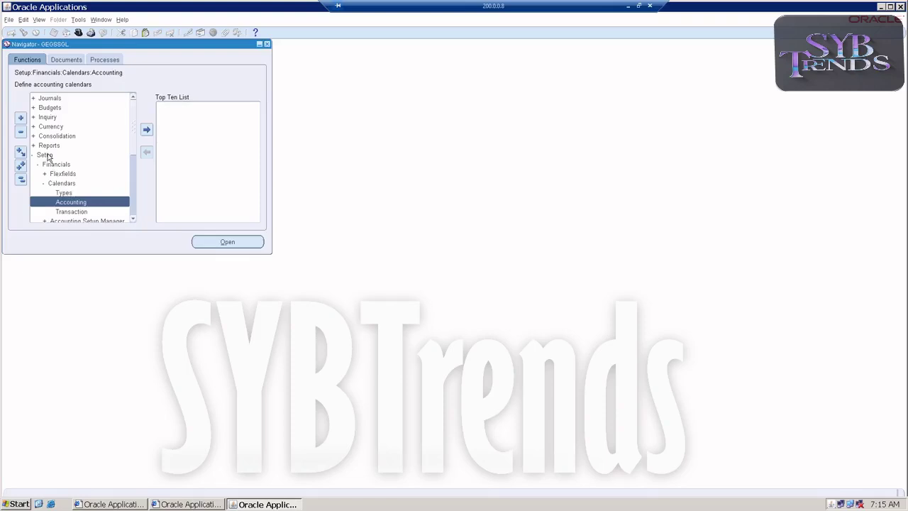
click(54, 184)
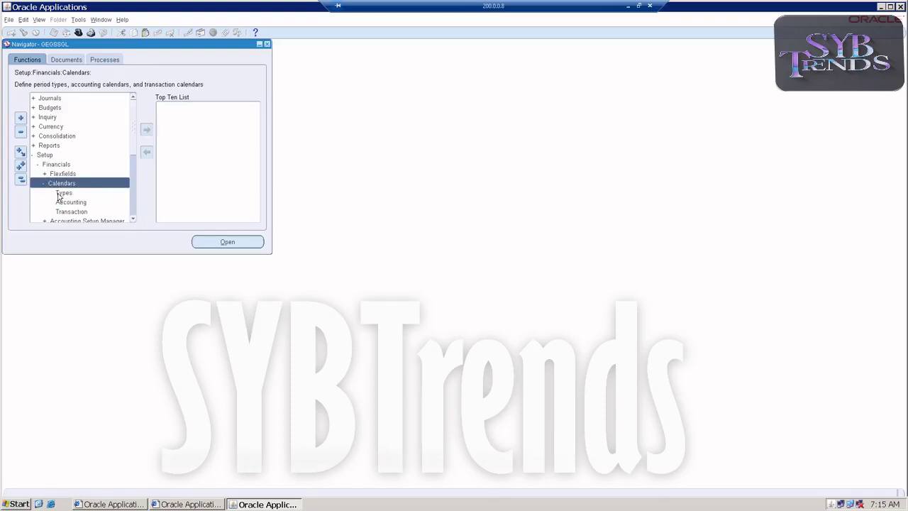
click(61, 204)
double_click(62, 204)
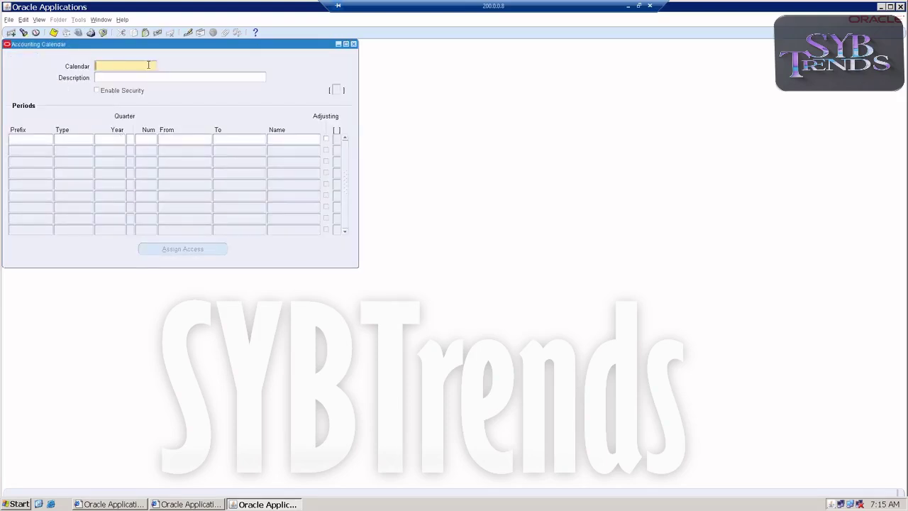
Set both the calendar name and its description to GEGSSCAL
text(GEGSSCAL)
drag(149, 65, 12, 67)
key(ctrl+c)
click(118, 77)
key(ctrl+v)
Add the period jan with type GEGSSPT, year 2021, quarter 1, number 1, from 01-JAN-2021 to 31-JAN-2021
click(27, 137)
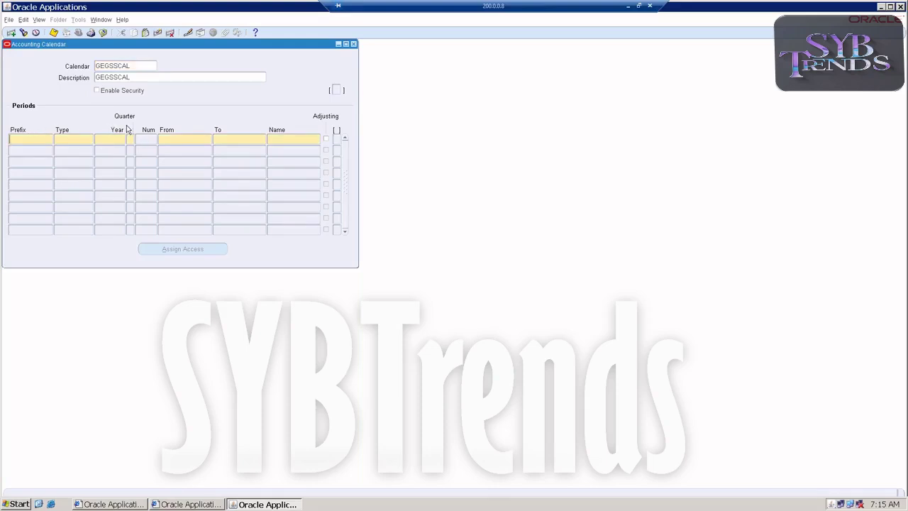
text(jan)
key(Tab)
text(GEGSSPT)
key(Tab)
text(2021)
text(1)
text(1)
key(Tab)
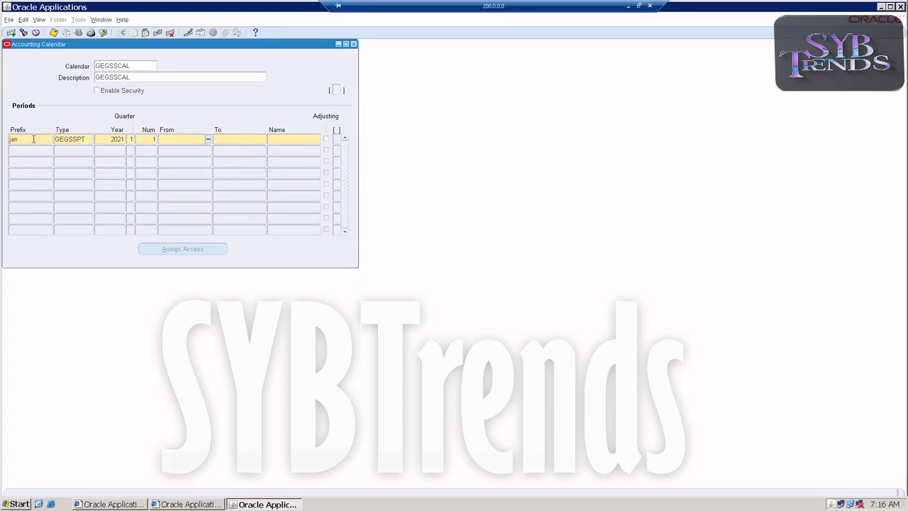
text(01JAN21)
key(Tab)
text(31JAN21)
key(Tab)
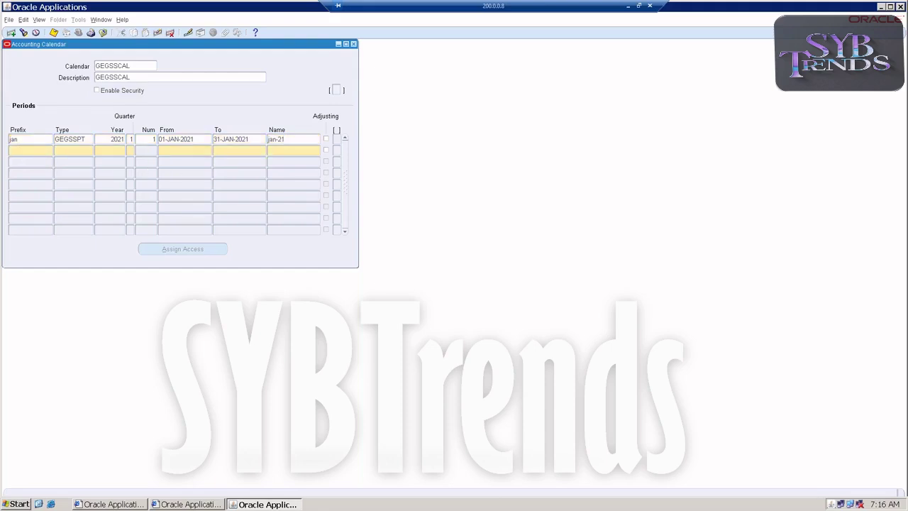
Add the period feb with type GEGSSPT, year 2021, quarter 1, number 2 and start date 01-FEB-2021
text(feb)
key(Tab)
key(shift+F5)
key(Tab)
text(20)
text(21)
text(1)
text(2)
key(Tab)
text(01-FEB-2021)
key(Tab)
Set the February period's end date to 28-FEB-2021
text(29)
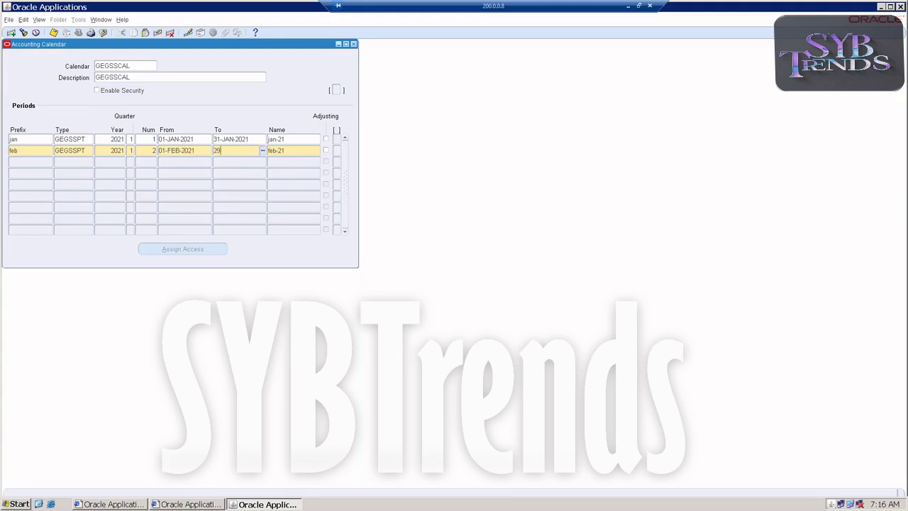
text(FEB21)
key(Tab)
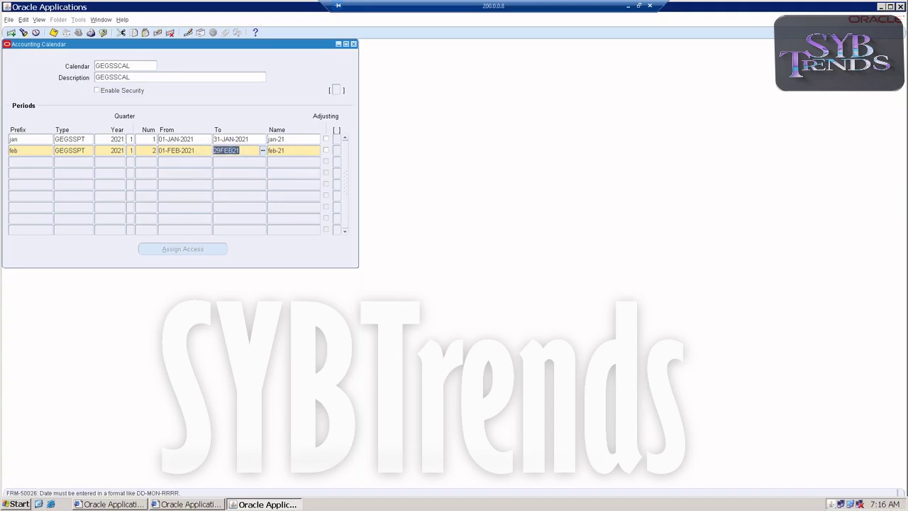
click(223, 150)
key(BackSpace)
text(8-)
key(Tab)
Add the period mar with type GEGSSPT, year 2021, quarter 1, number 3, from 01-MAR-2021 to 31-MAR-2021
click(33, 162)
text(mar)
key(Tab)
key(shift+F5)
key(Tab)
key(shift+F5)
key(Tab)
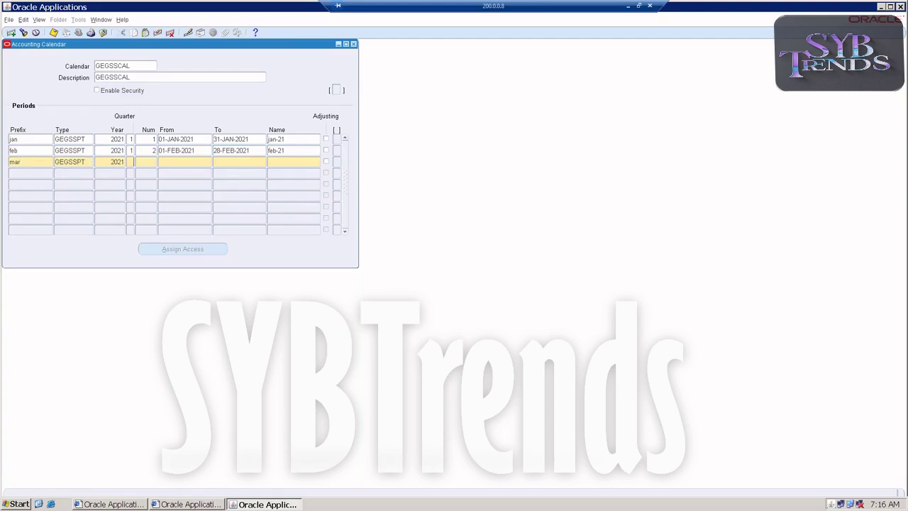
text(1)
key(Tab)
text(3)
key(Tab)
text(01MAR21)
key(Tab)
text(31-MAR-2021)
key(Tab)
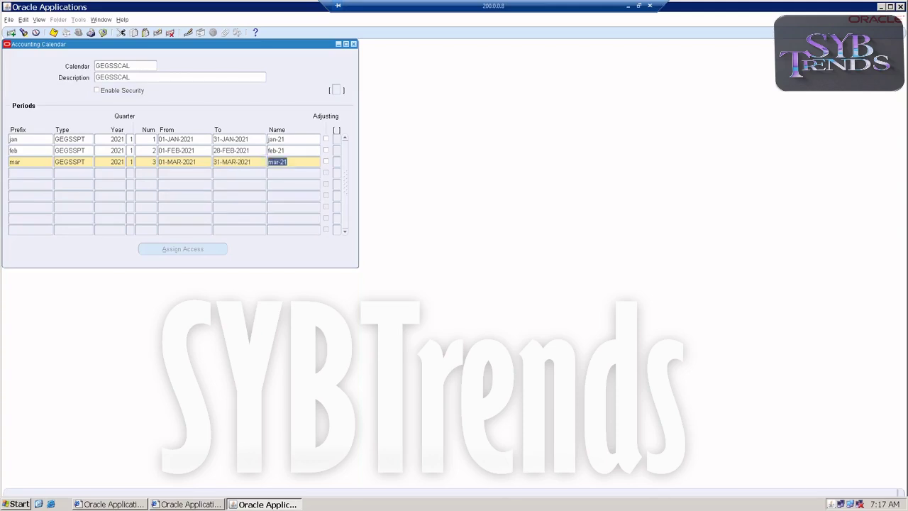
Add the period apr with type GEGSSPT, year 2021, quarter 2, number 4, from 01-APR-2021 to 30-APR-2021
key(Down)
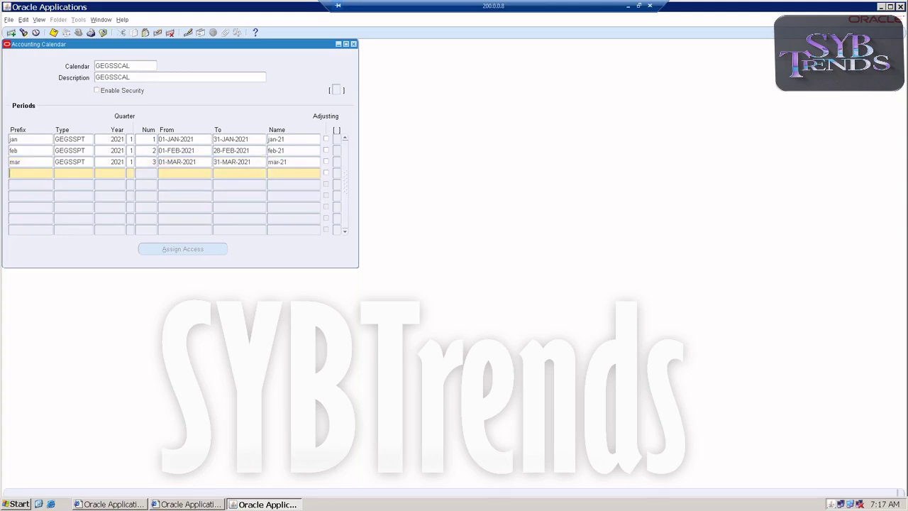
text(apr)
key(Tab)
key(shift+F5)
key(Tab)
key(shift+F5)
key(Tab)
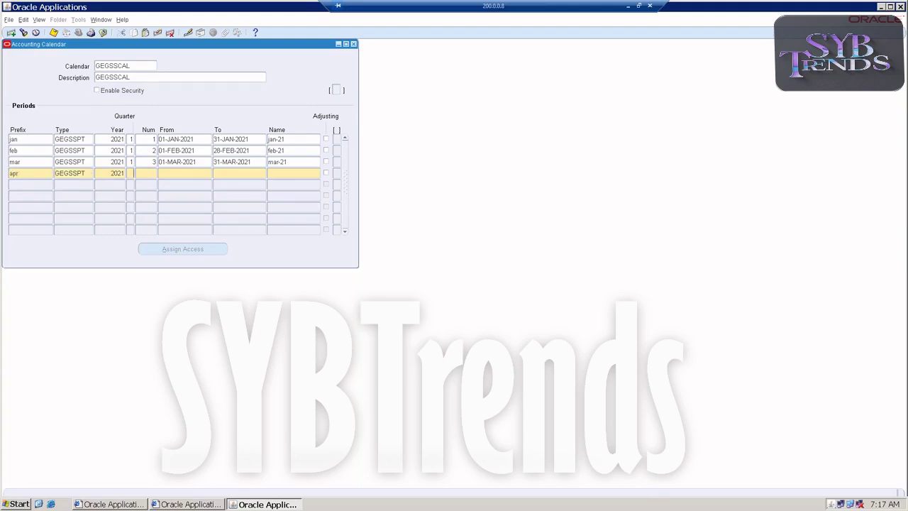
text(2)
key(Tab)
text(01APR21)
key(Tab)
text(30APR21)
key(Tab)
Add the period may with type GEGSSPT, year 2021, quarter 2, number 5, from 01-MAY-2021 to 31-MAY-2021
text(may)
key(Tab)
key(shift+F5)
key(Tab)
key(shift+F5)
key(Tab)
text(2)
key(Tab)
text(5)
key(Tab)
text(01-MAY-2021)
key(Tab)
text(31MAY21)
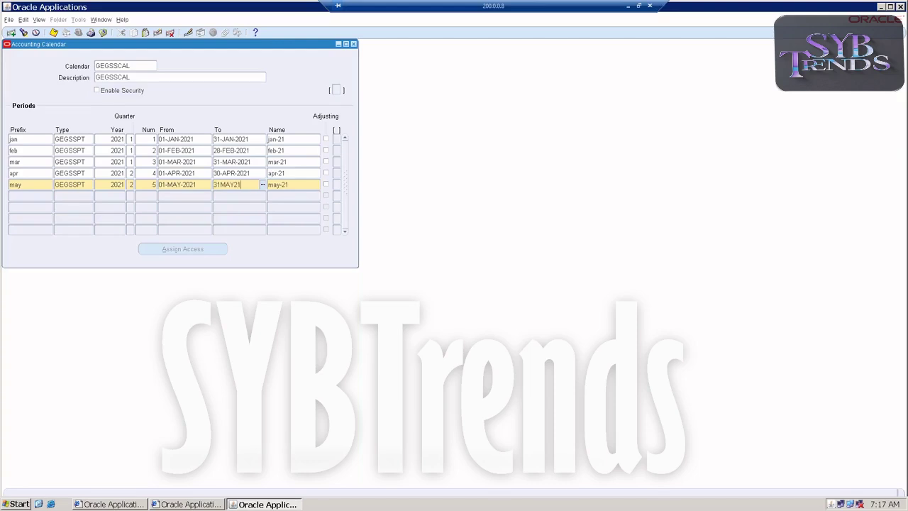
key(Tab)
Add the period jun with type GEGSSPT, year 2021, quarter 2, number 7, from 01-JUN-2021 to 30-JUN-2021
text(jun)
key(Tab)
key(Tab)
key(Tab)
key(Tab)
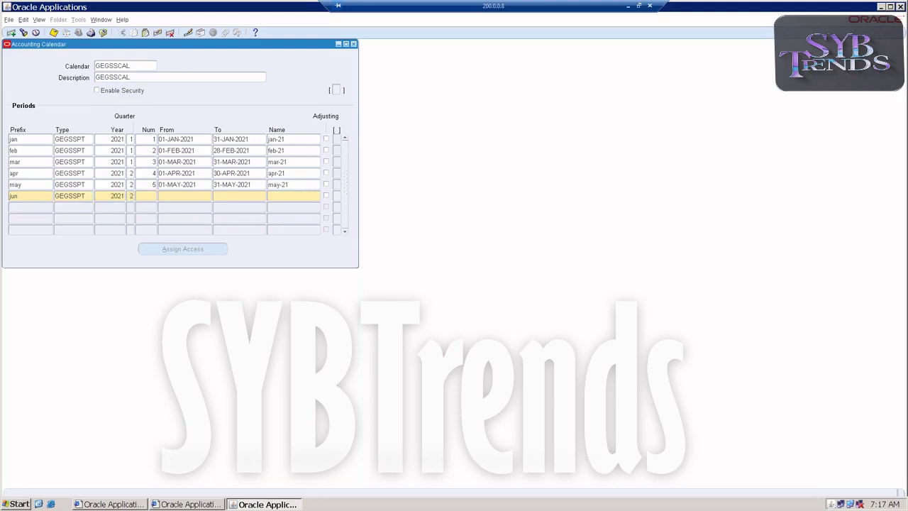
text(7)
key(Tab)
text(01-jun-21)
key(Tab)
text(30JUN21)
key(Tab)
Add the period jul with type GEGSSPT, year 2021, quarter 3, number 8, from 01-JUL-2021 to 31-JUL-2021
key(Down)
text(jul)
key(Tab)
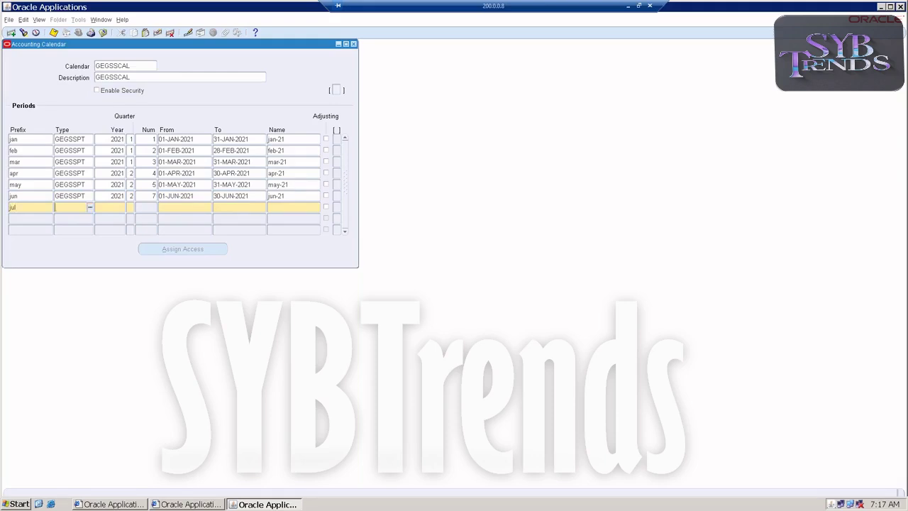
key(shift+F5)
key(Tab)
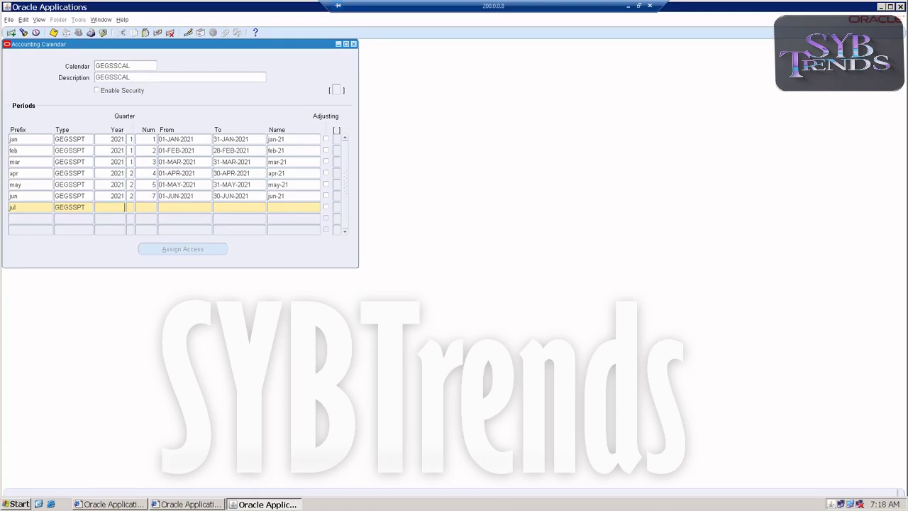
key(shift+F5)
key(Tab)
text(8)
click(175, 207)
text(01)
text(AU)
key(BackSpace)
key(BackSpace)
text(JUL21)
key(Tab)
text(31-JU)
text(L-2021)
key(Tab)
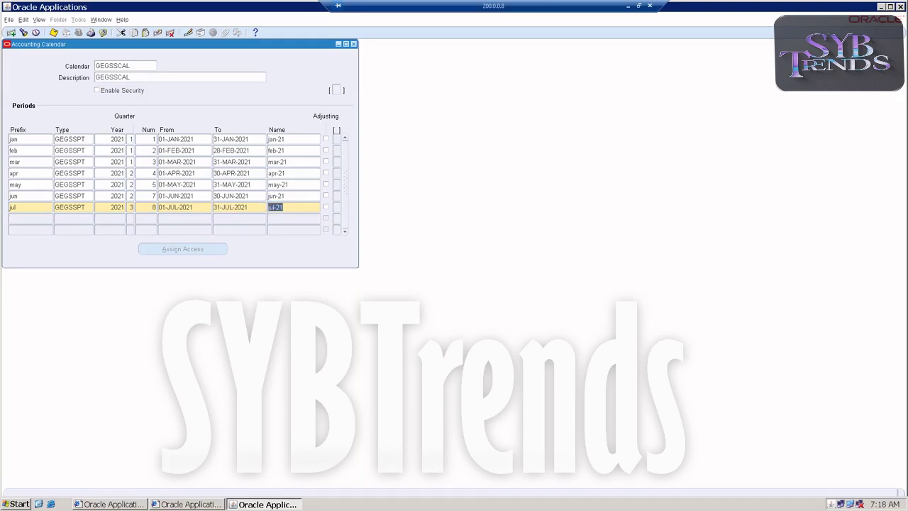
Correct the period numbers to 6 for June and 7 for July
click(152, 195)
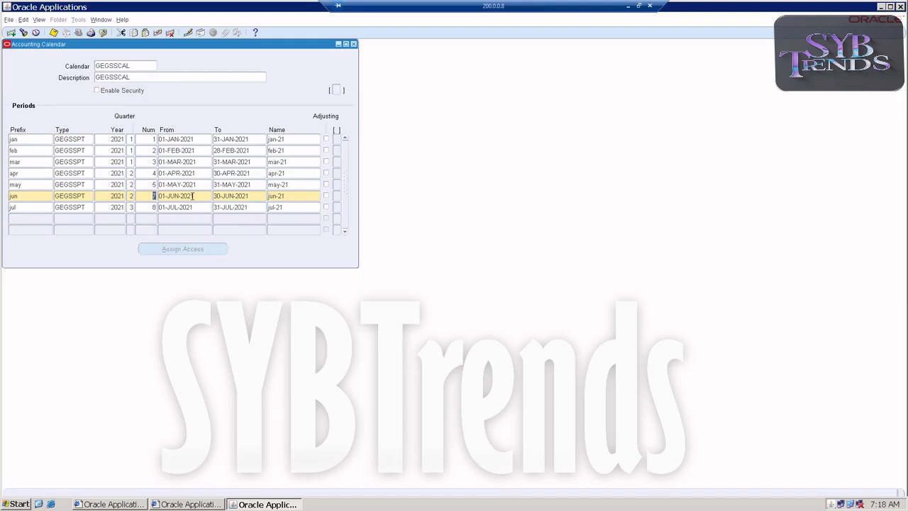
text(6)
click(154, 207)
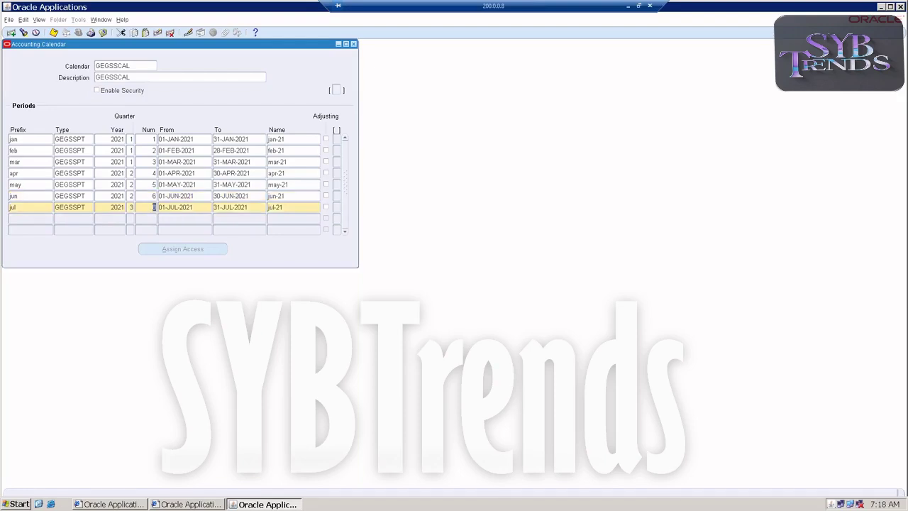
text(7)
Add the period aug with type GEGSSPT, year 2021, quarter 3, number 8, from 01-AUG-2021 to 31-AUG-2021
click(37, 219)
text(aug)
key(Tab)
key(shift+F5)
key(Tab)
key(shift+F5)
key(Tab)
key(shift+F5)
key(Tab)
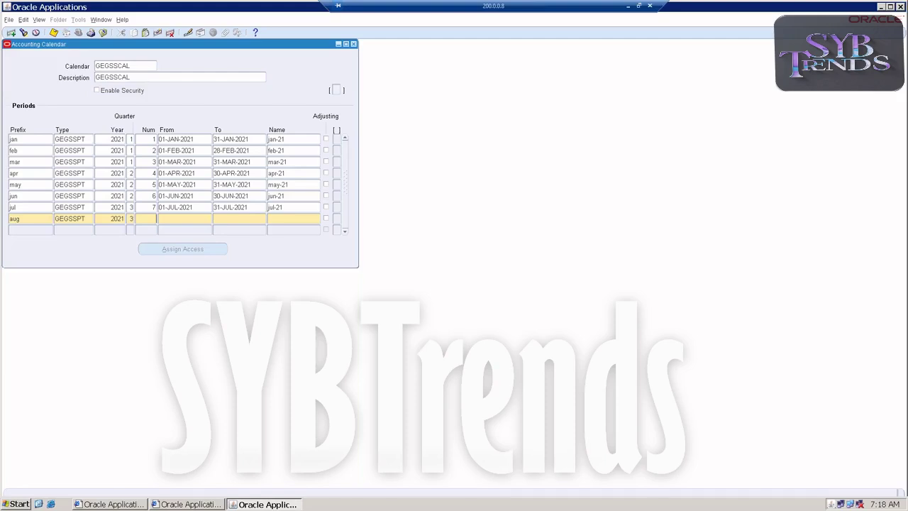
text(8)
key(Tab)
text(01AUG21)
key(Tab)
text(31-AUG-2021)
key(Tab)
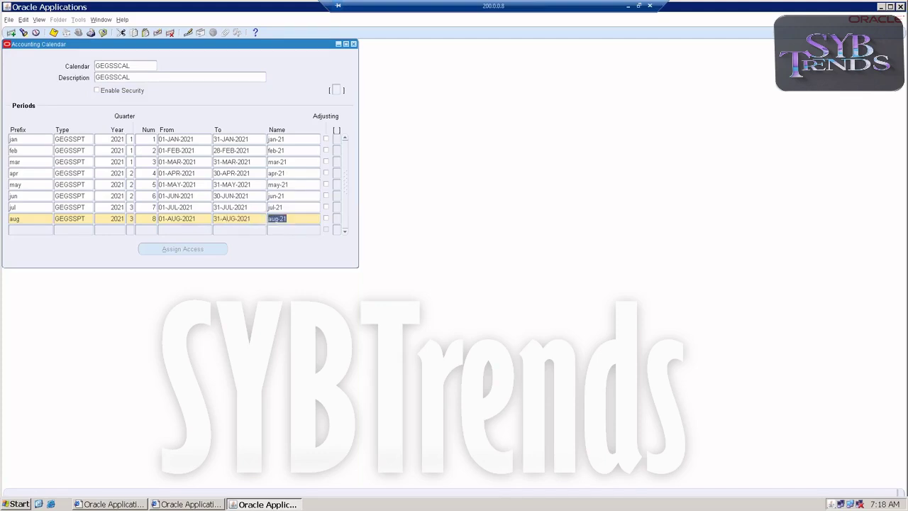
Add the period sep with type GEGSSPT, year 2021, quarter 3, number 9, from 01-SEP-2021 to 30-SEP-2021
key(Tab)
text(sep)
key(Tab)
text(GEGSSPT)
key(Tab)
text(2021)
key(Tab)
text(3)
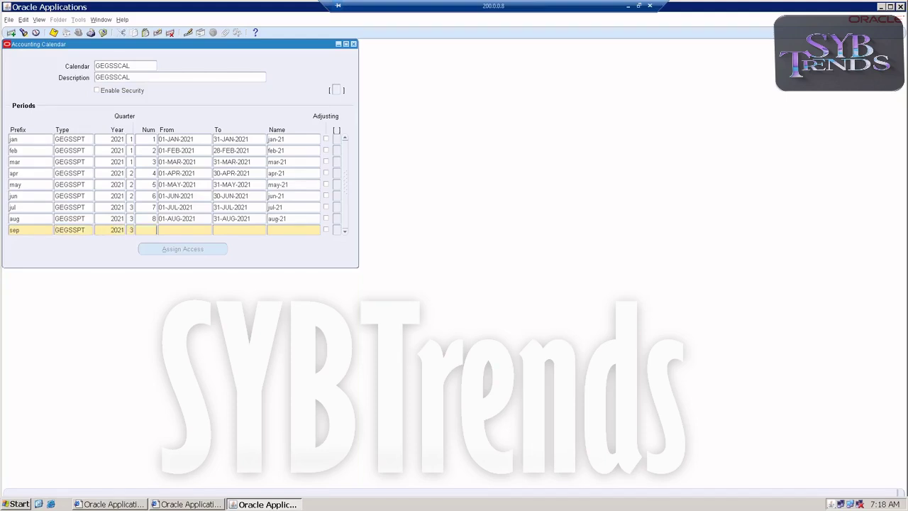
key(Tab)
text(9)
key(Tab)
text(01-)
text(SEP-)
text(2021)
key(Tab)
text(30SEP21)
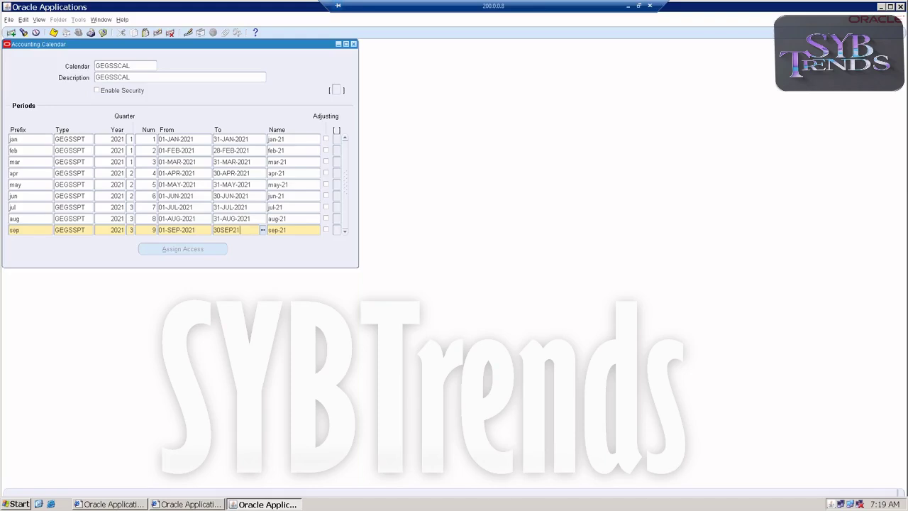
Add the period oct with type GEGSSPT, year 2021, quarter 4, number 10, from 01-OCT-2021 to 30-OCT-2021
key(Down)
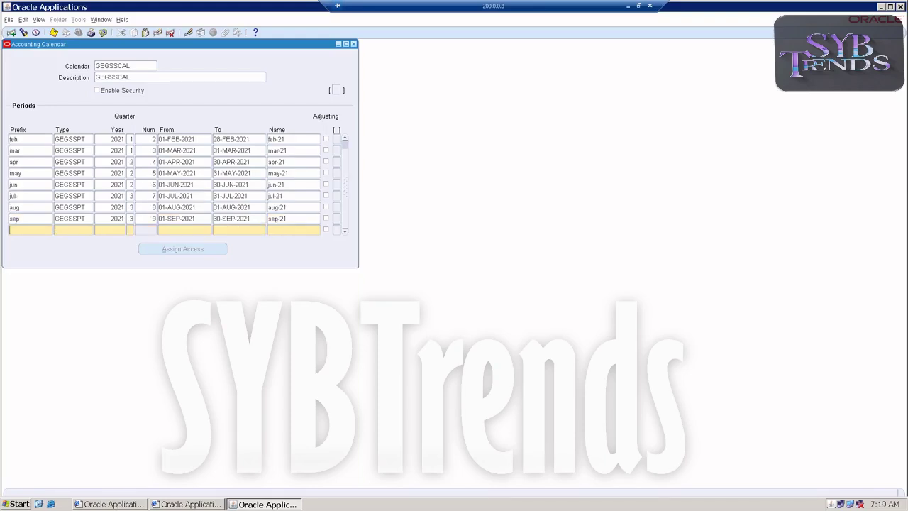
text(oct)
key(Tab)
key(Tab)
key(Tab)
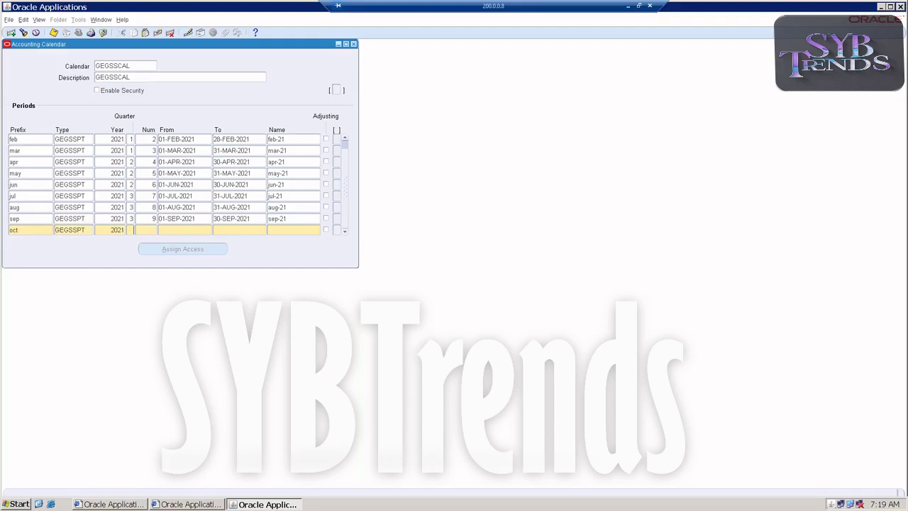
key(Tab)
text(10)
key(Tab)
text(01OCT21)
key(Tab)
text(30-OC)
text(T-2021)
key(Tab)
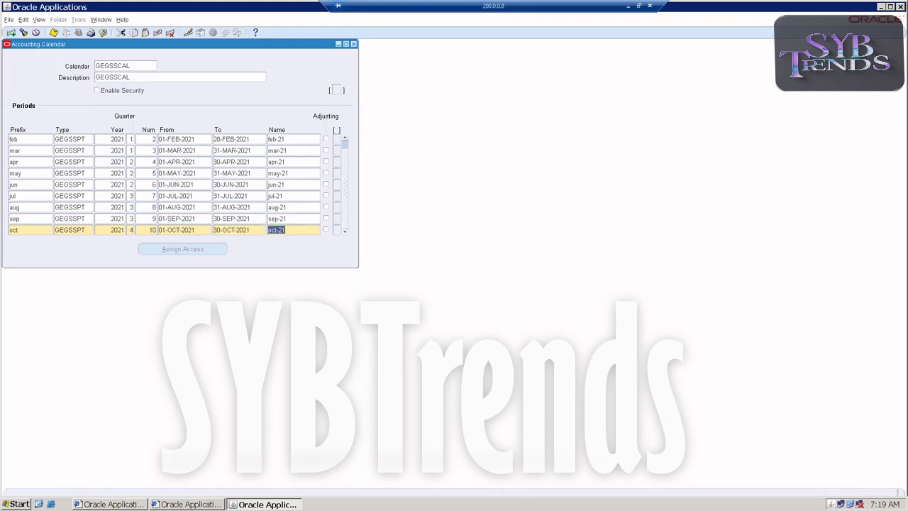
key(Down)
text(no)
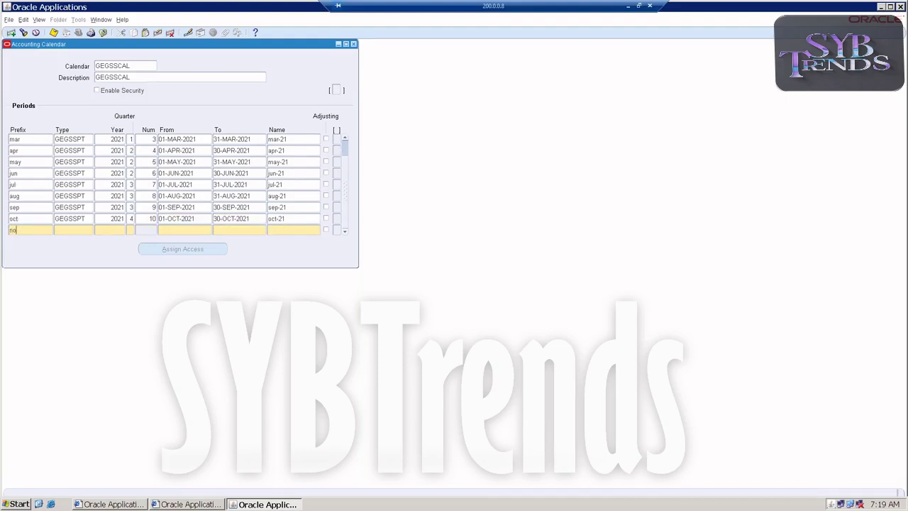
text(v)
key(Tab)
key(Tab)
text(2021)
key(Tab)
key(Tab)
text(11)
key(Tab)
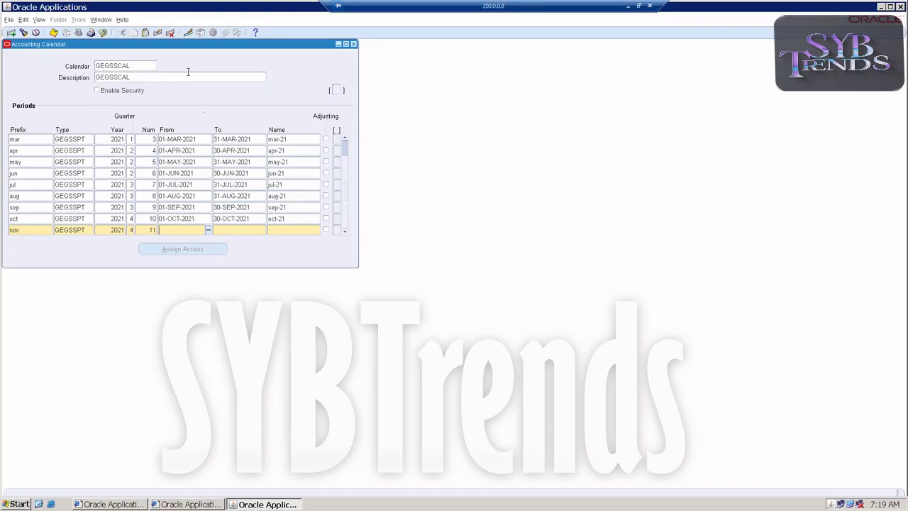
click(158, 32)
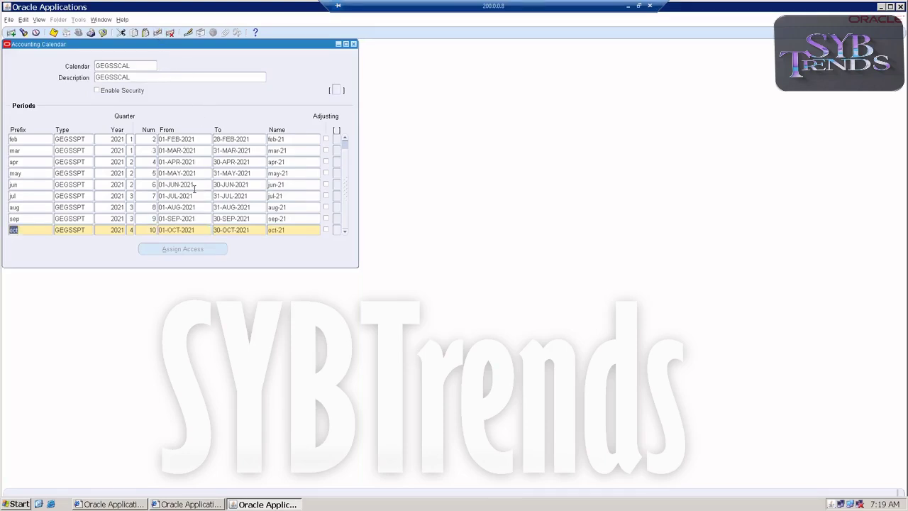
Correct the end date of the oct period to 31-OCT-2021
click(222, 229)
text(31-OCT-2021)
key(Down)
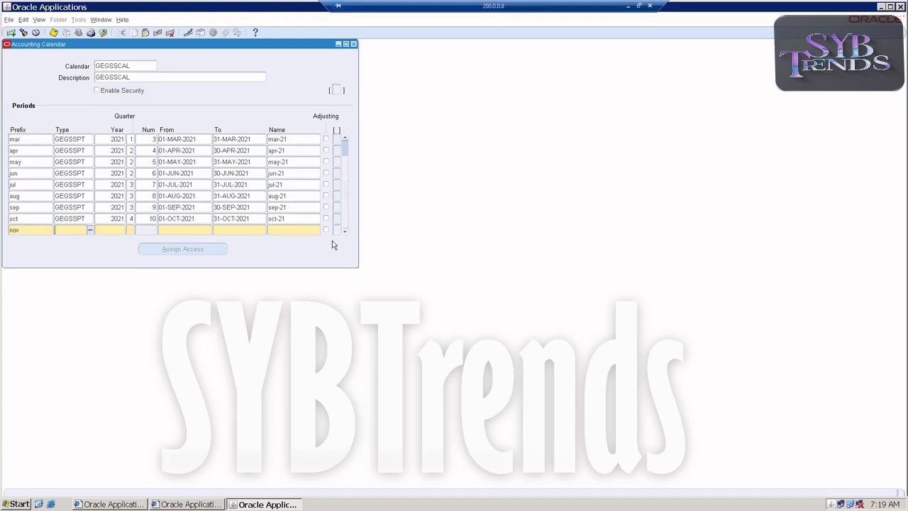
Add the period nov with type GEGSSPT, year 2021, quarter 4, number 11, from 01-NOV-2021 to 30-NOV-2021
key(shift+F5)
key(Tab)
key(shift+F5)
key(Tab)
key(shift+F5)
key(Tab)
text(11)
key(Tab)
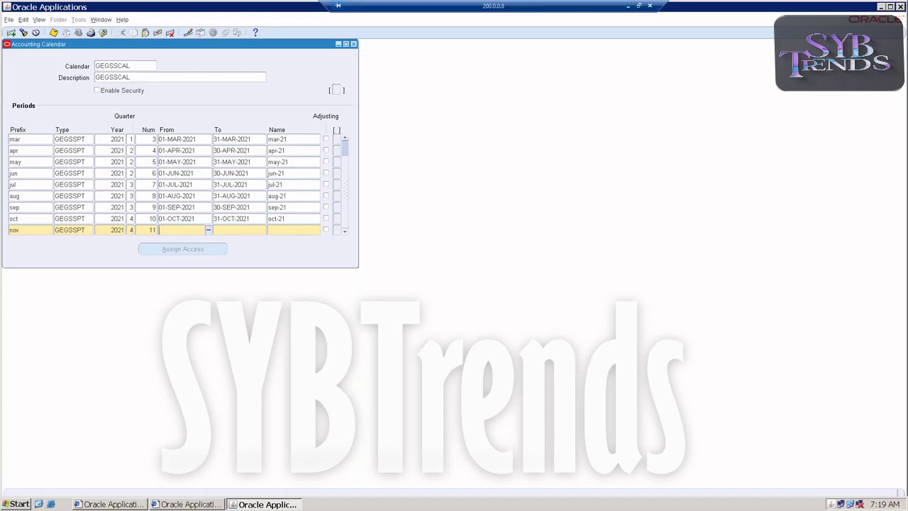
text(01-NOV-2021)
key(Tab)
text(30-NOV-2021)
key(Tab)
Add the period dec with type GEGSSPT, year 2021, quarter 4, number 12, from 01-DEC-2021 to 31-DEC-2021
key(Down)
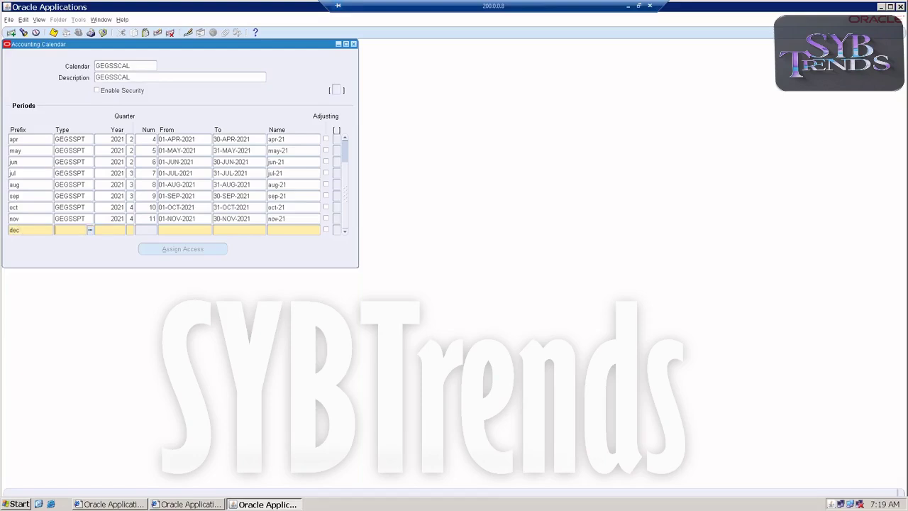
key(shift+F5)
key(Tab)
key(shift+F5)
key(Tab)
text(4)
key(Tab)
text(12)
key(Tab)
text(01DEC21)
key(Tab)
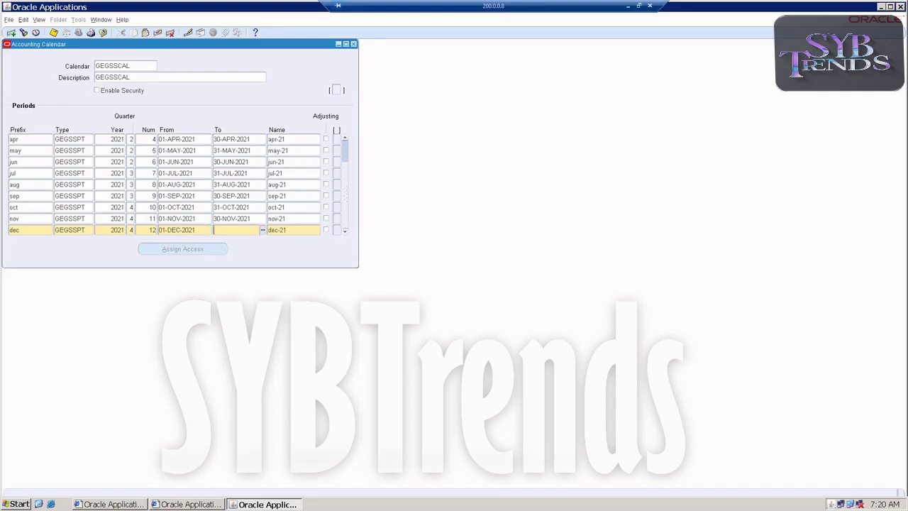
text(31DEC21)
key(Tab)
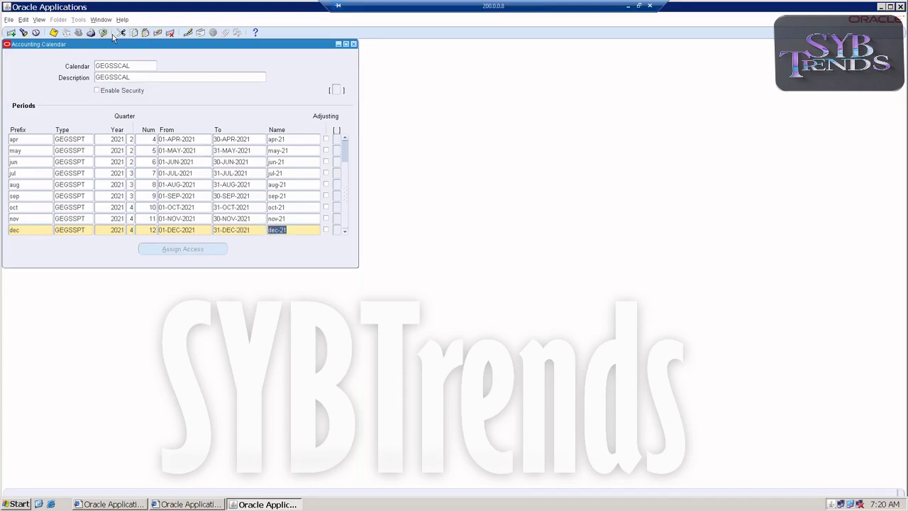
Save the GEGSSCAL accounting calendar and close its form, submitting the calendar validation
click(53, 32)
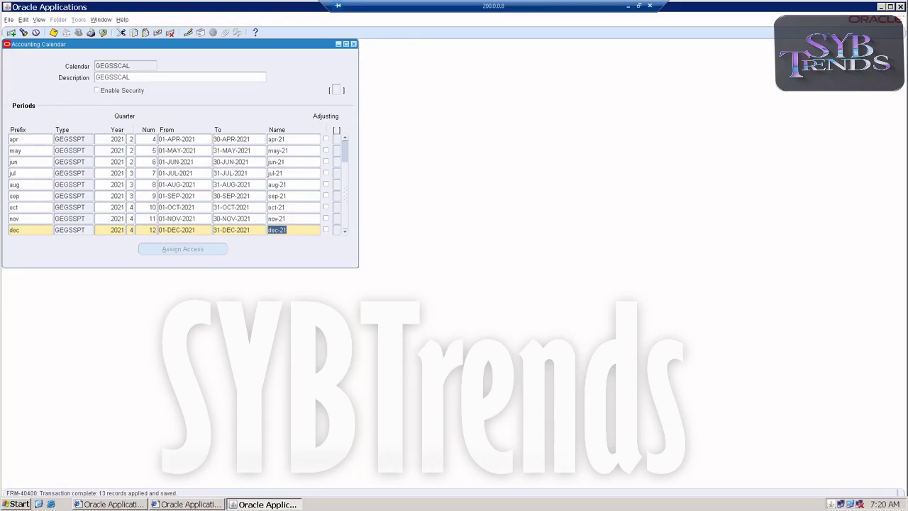
click(353, 44)
click(452, 281)
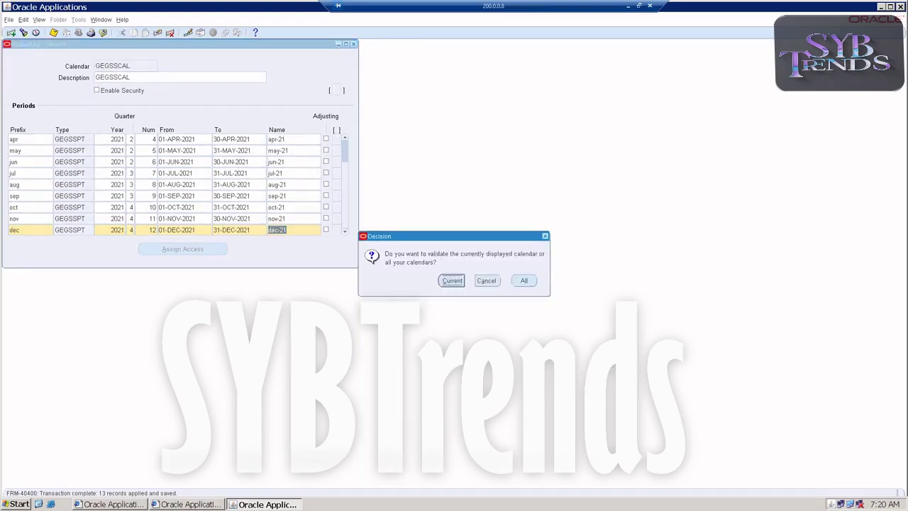
click(528, 279)
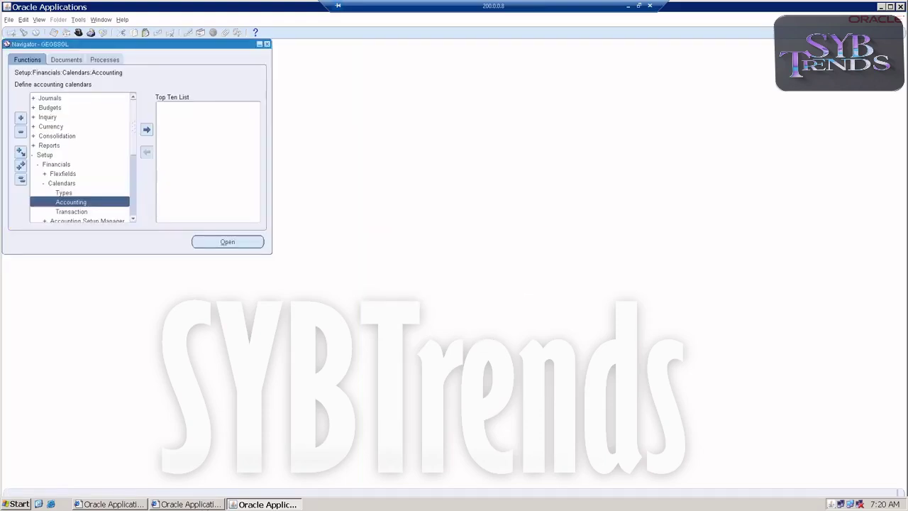
Switch to the EBSSCMMAR21 workbook in Excel and review the setup task list, chart of accounts and organization structure notes
click(627, 5)
click(290, 501)
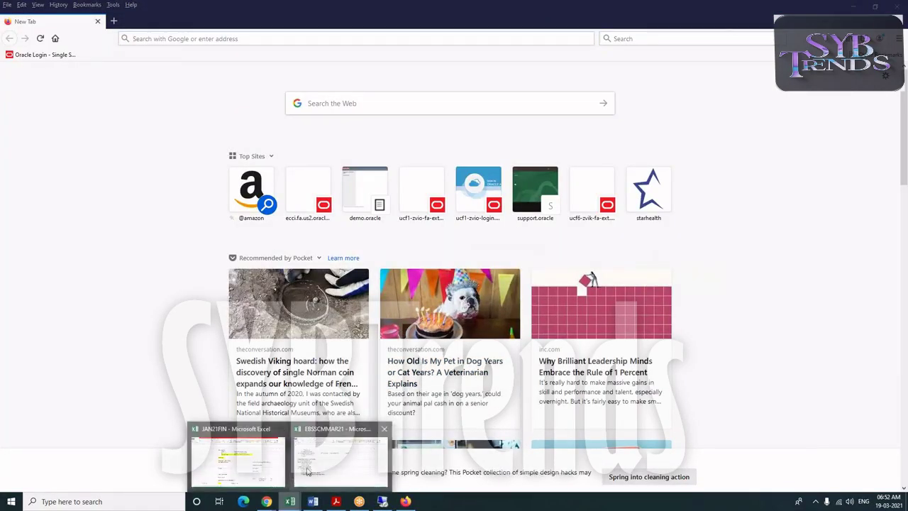
click(315, 468)
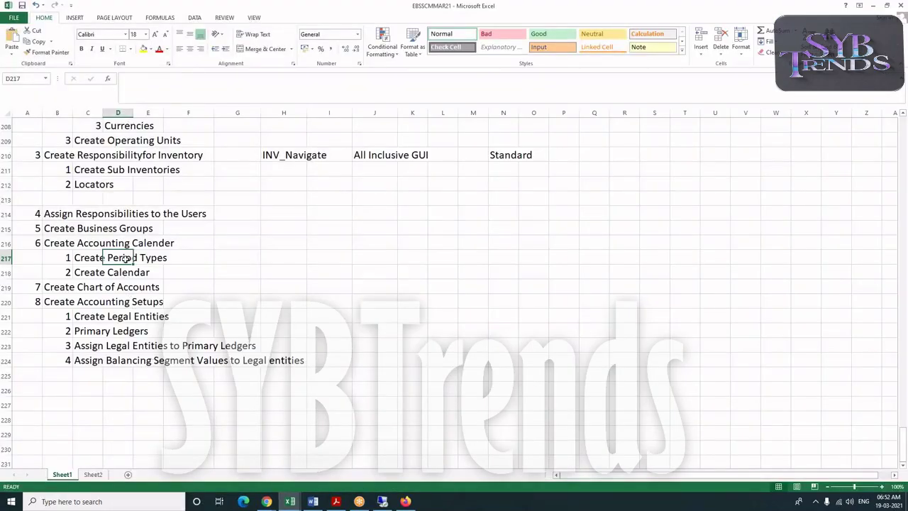
scroll(226, 203, up, 15)
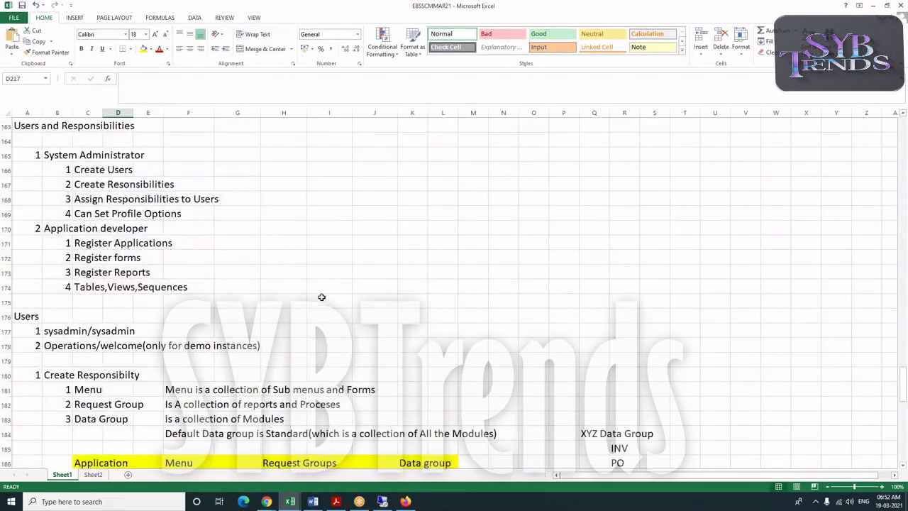
scroll(462, 226, up, 13)
scroll(463, 225, up, 16)
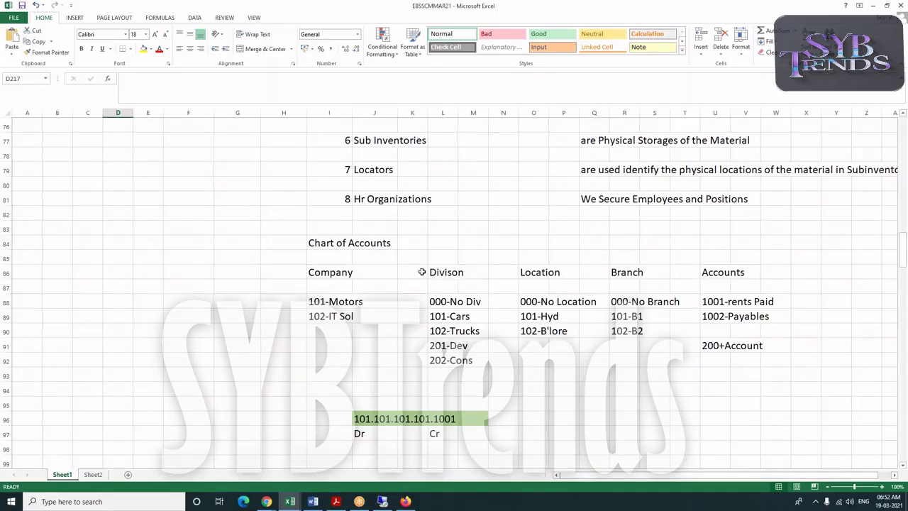
scroll(421, 271, up, 3)
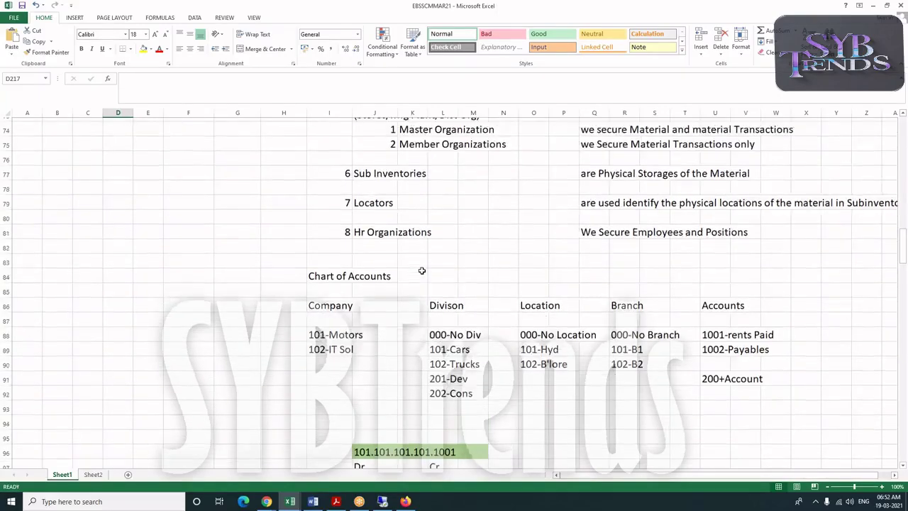
scroll(266, 231, up, 10)
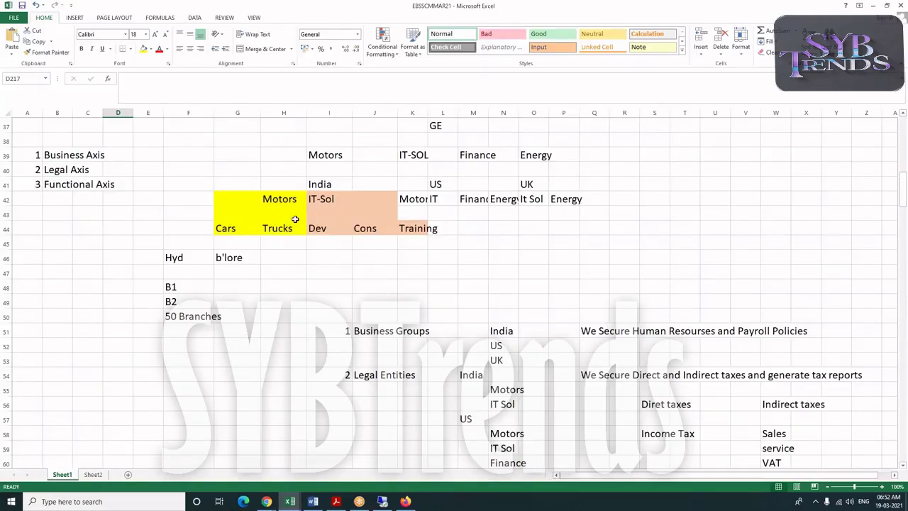
scroll(263, 220, down, 7)
scroll(277, 253, down, 10)
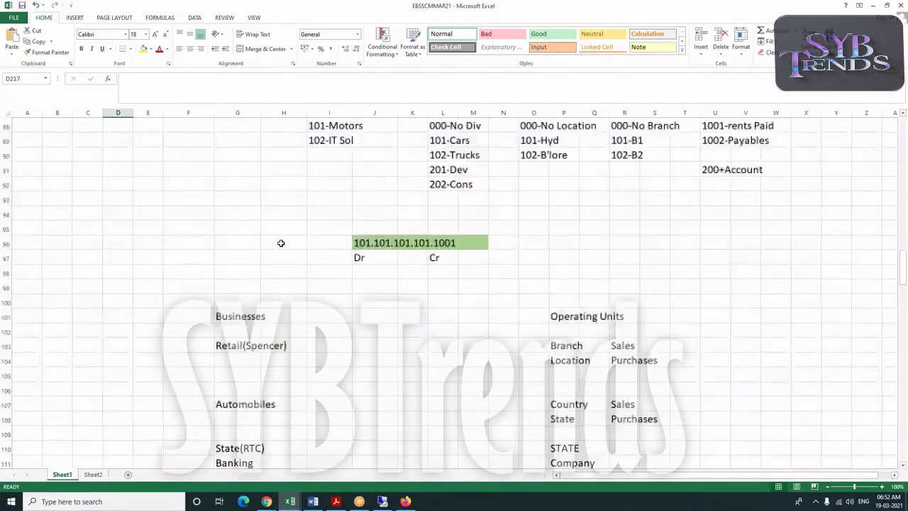
scroll(280, 243, down, 7)
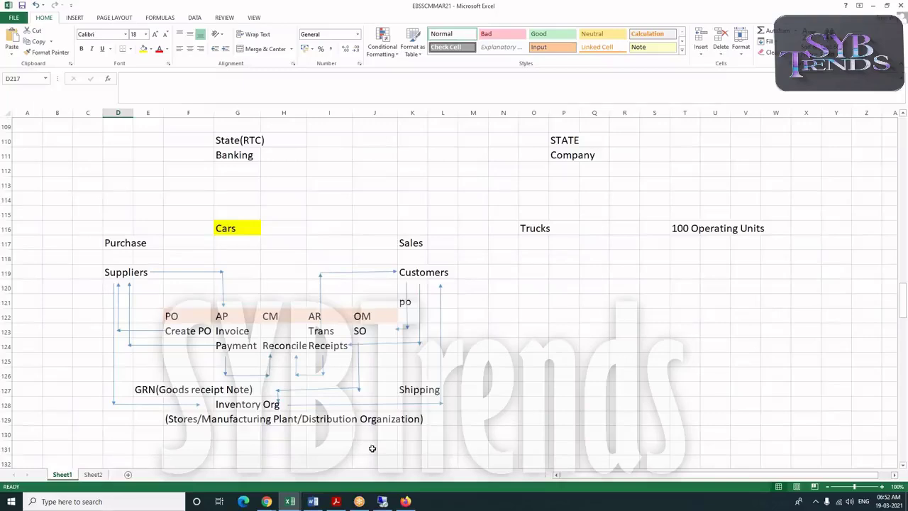
Return to Oracle Applications, open the key flexfield Segments form from the Financials setup, and query all flexfield structures
mouse_move(272, 502)
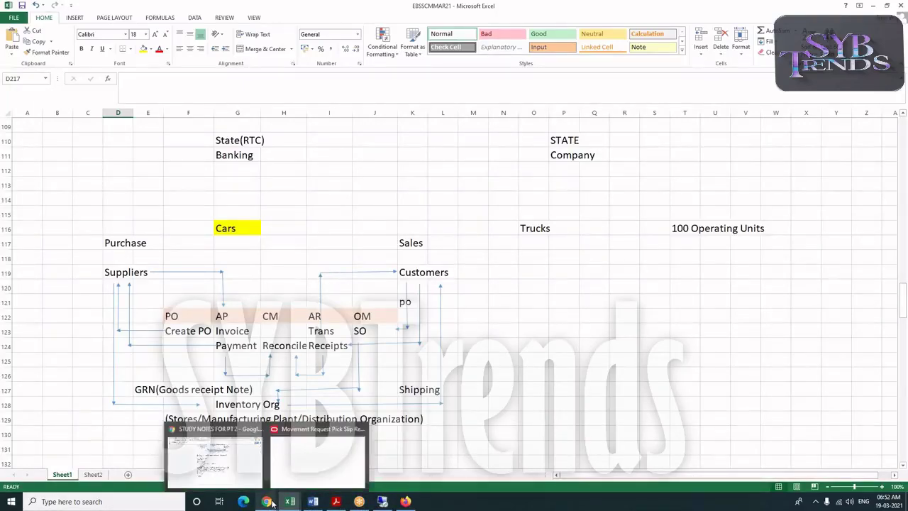
click(381, 503)
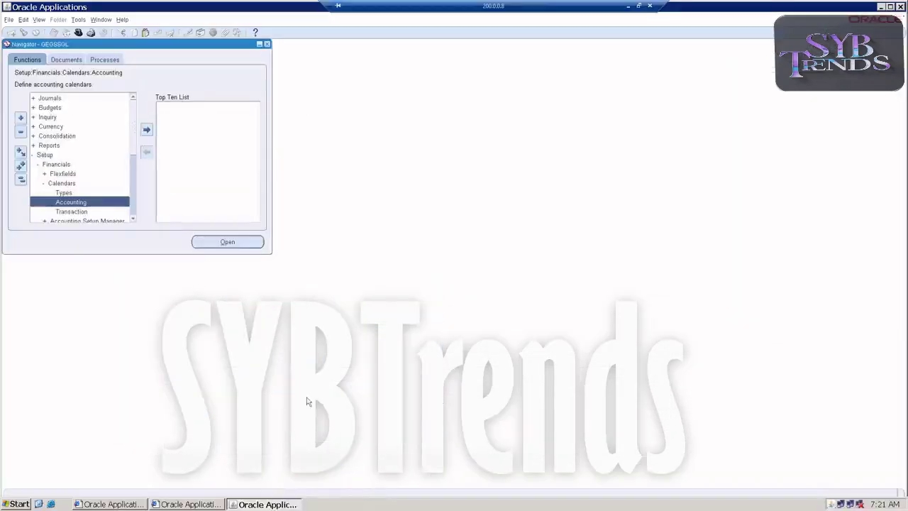
double_click(40, 154)
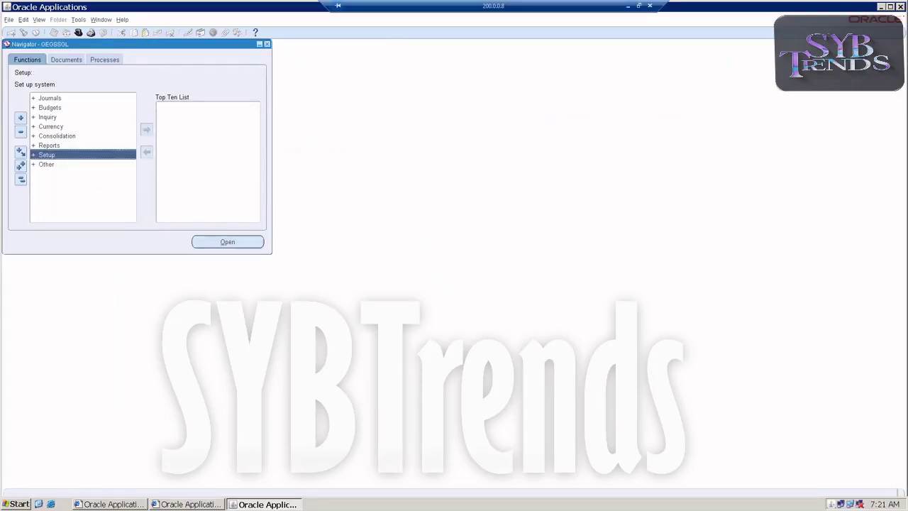
double_click(40, 155)
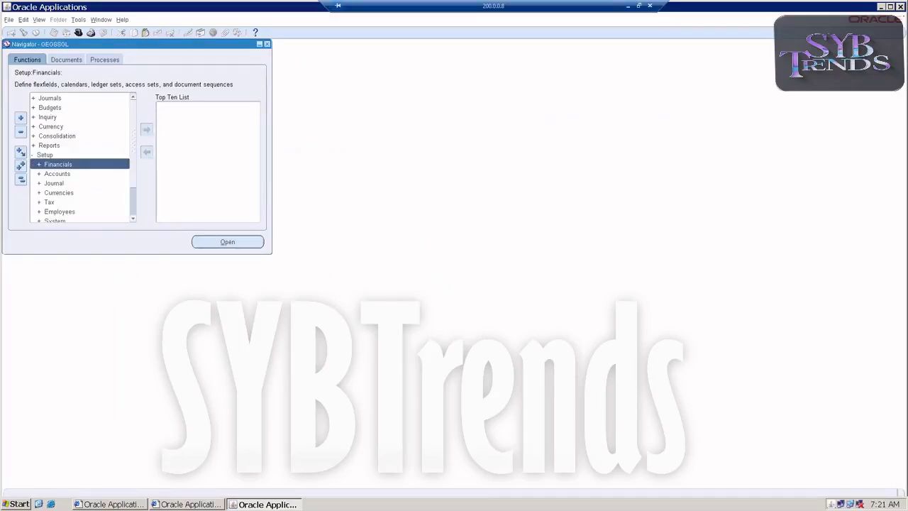
double_click(44, 166)
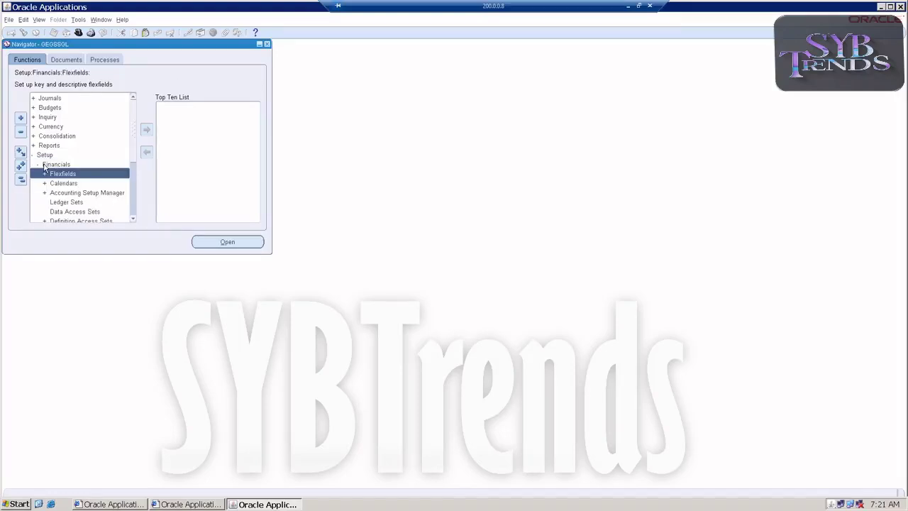
double_click(47, 176)
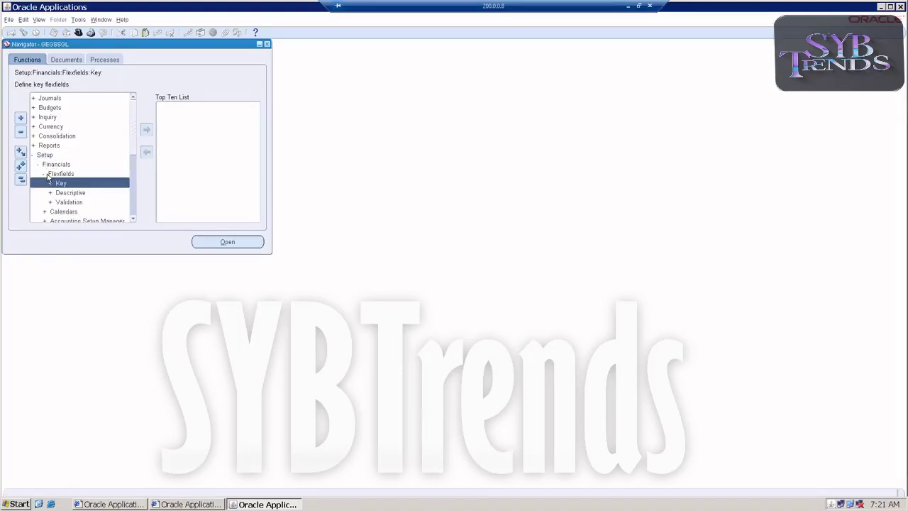
double_click(52, 183)
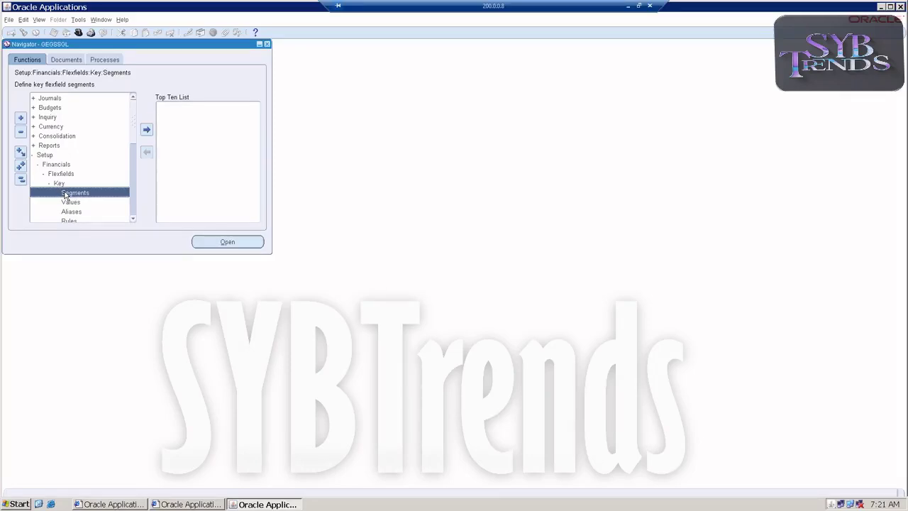
double_click(64, 195)
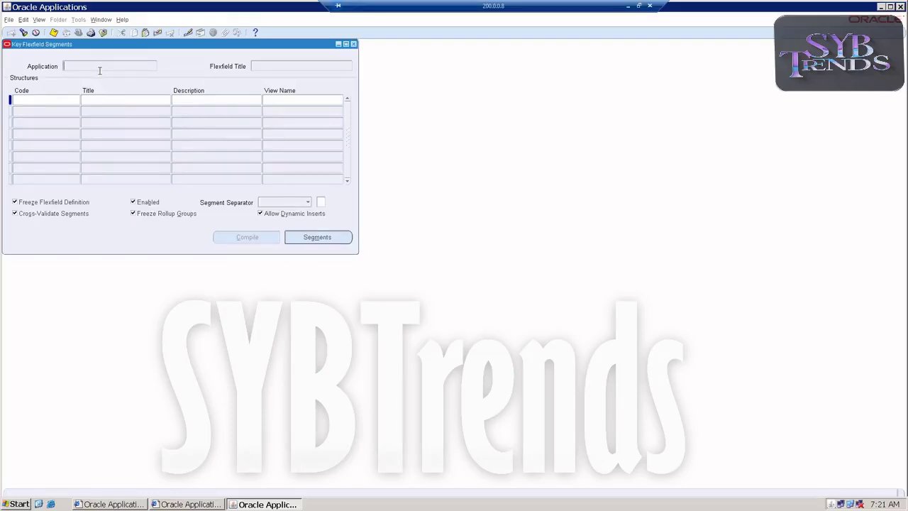
key(ctrl+F11)
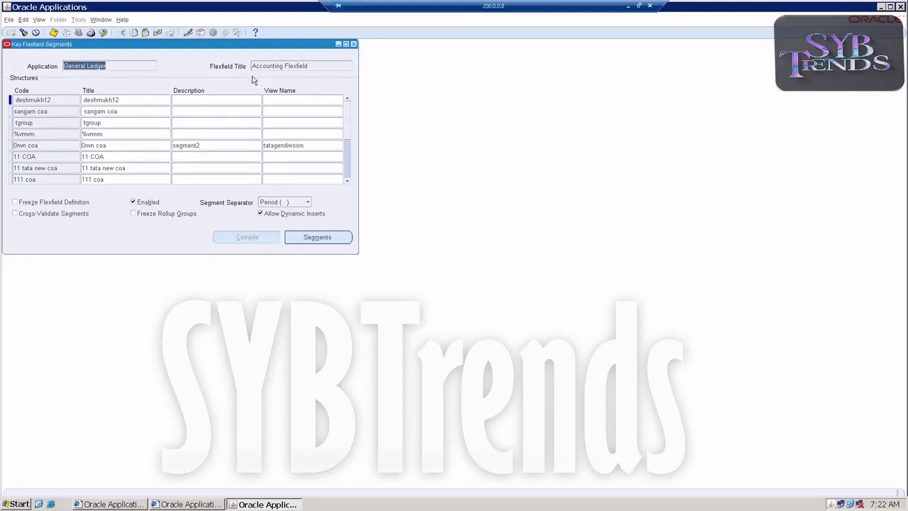
Switch back to the EBSSCMMAR21 workbook and examine the Chart of Accounts segments and their values
click(627, 7)
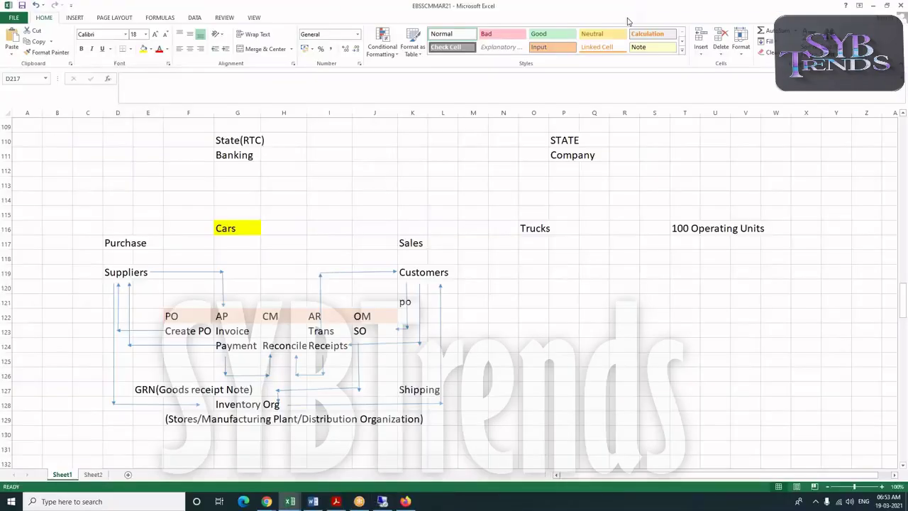
scroll(322, 330, down, 1)
scroll(322, 330, down, 4)
scroll(352, 278, up, 11)
scroll(352, 278, up, 5)
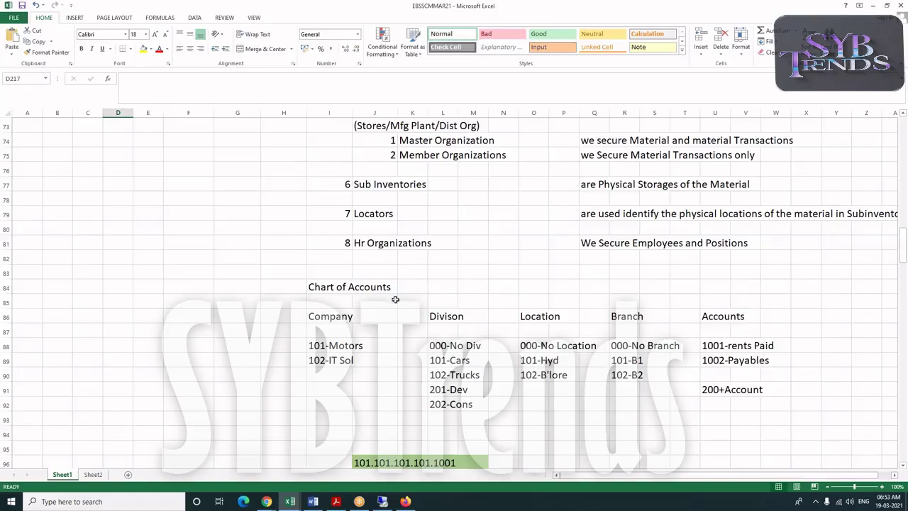
Review the Multiorg Structure diagram and the organization levels listed above the Chart of Accounts notes in the workbook
scroll(446, 276, up, 7)
scroll(446, 271, up, 7)
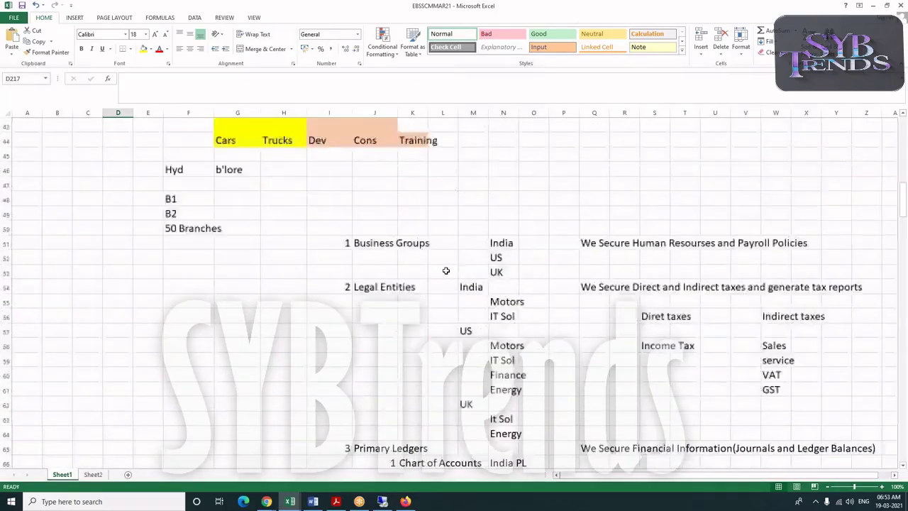
scroll(387, 208, up, 1)
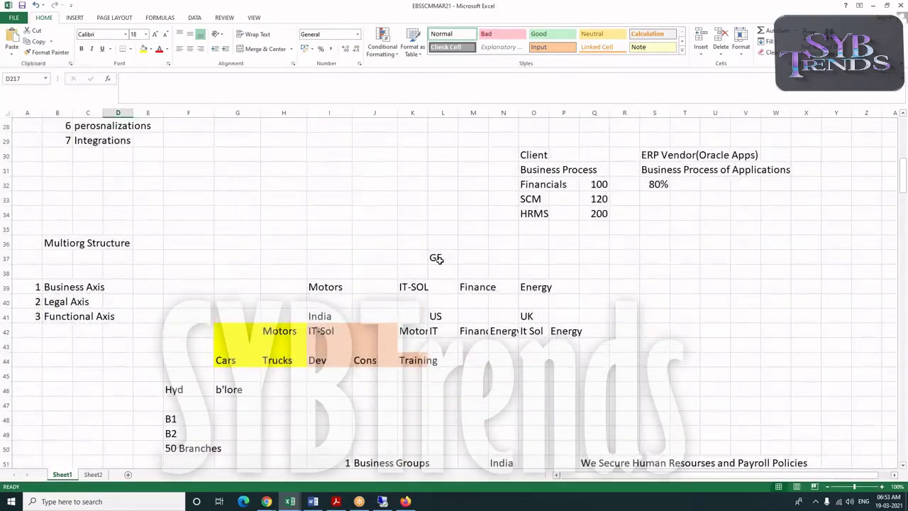
click(439, 258)
scroll(441, 313, down, 1)
scroll(441, 313, down, 1)
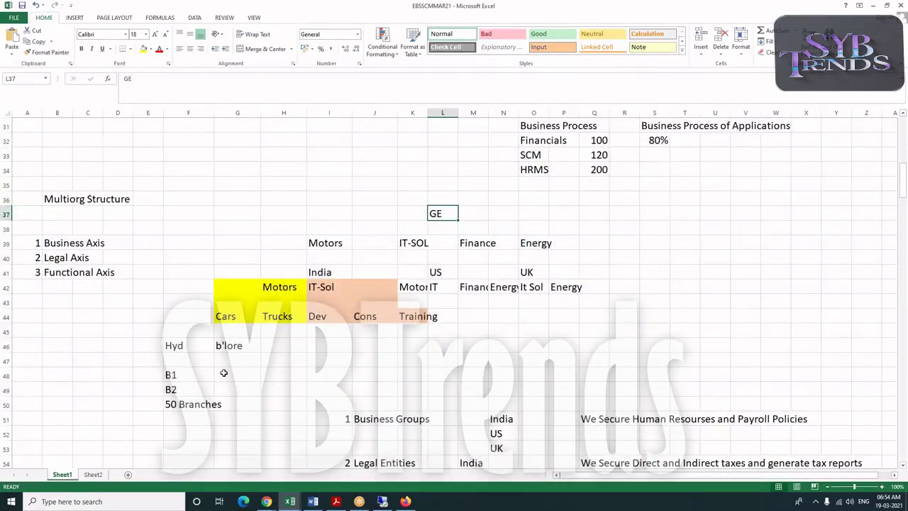
scroll(227, 362, down, 6)
scroll(234, 349, down, 6)
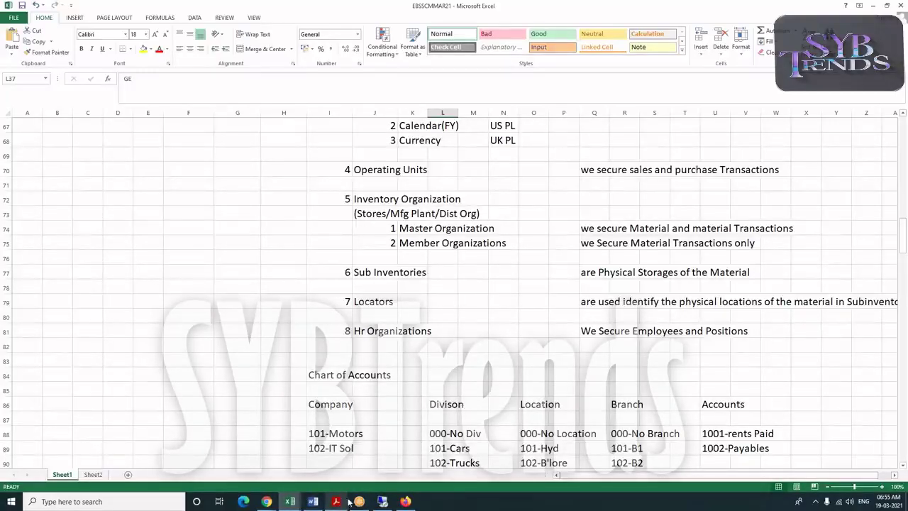
Switch to Oracle Applications, close and reopen the Key Flexfield Segments form, and query the General Ledger Accounting Flexfield structures
click(382, 501)
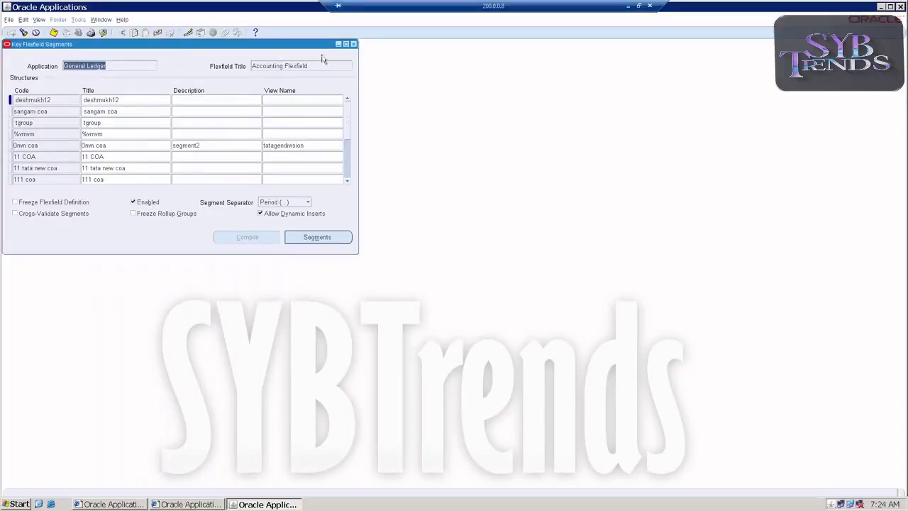
click(353, 45)
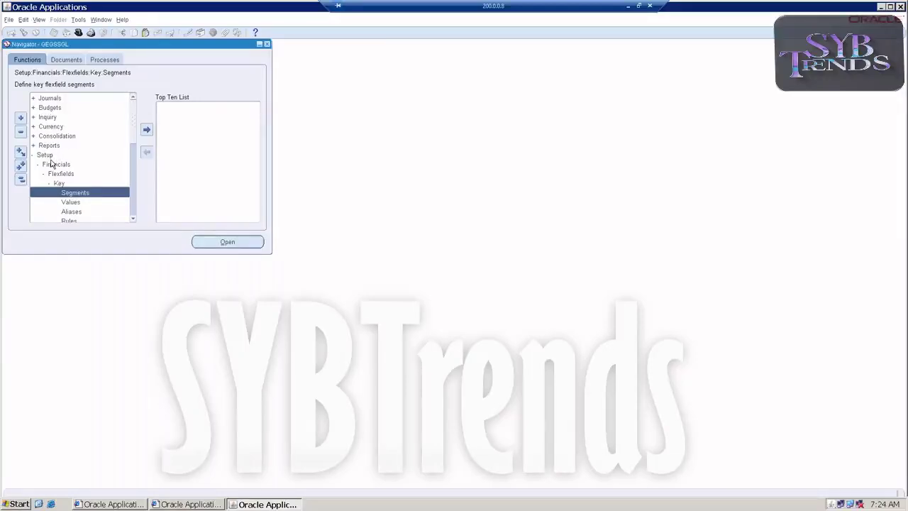
double_click(65, 193)
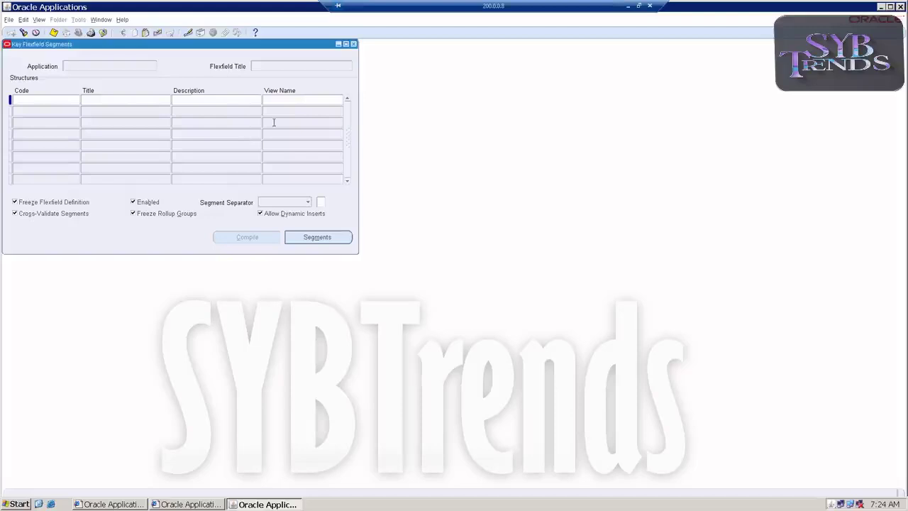
key(ctrl+F11)
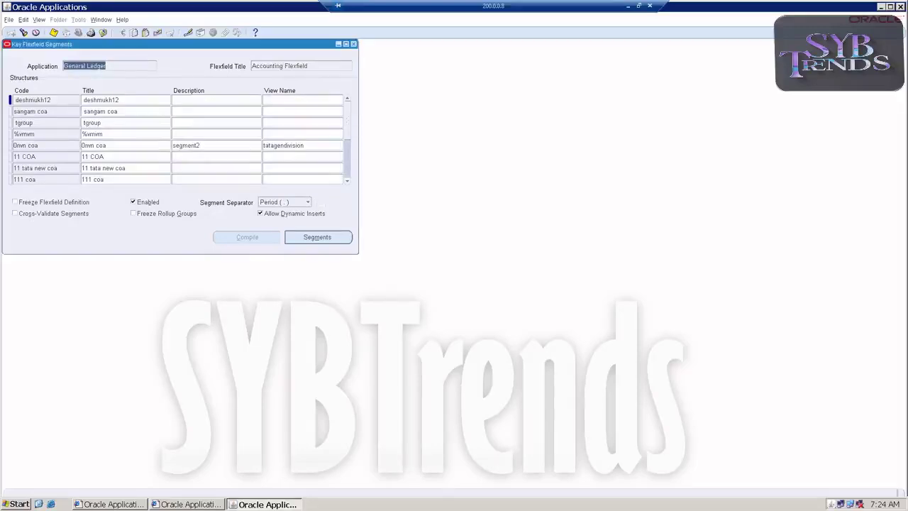
click(296, 66)
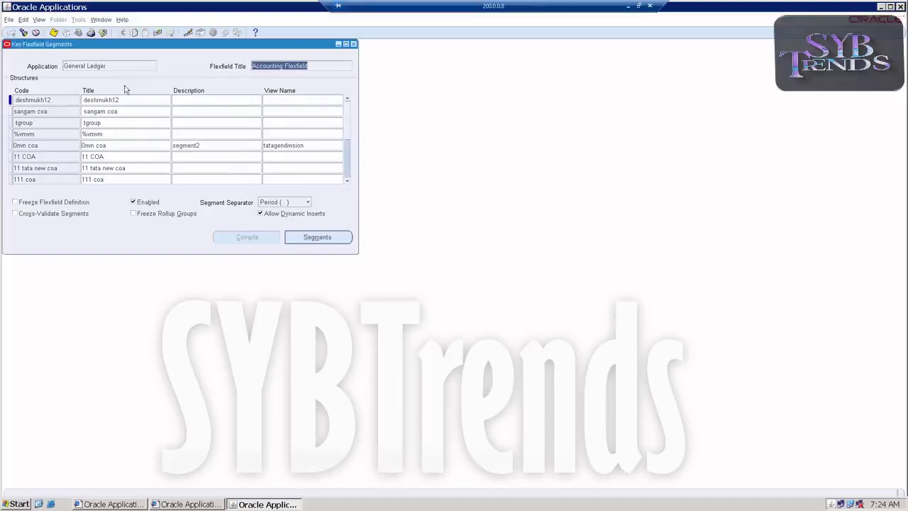
Add a new Accounting Flexfield structure with code and title GEGSSCOA and save it
click(75, 100)
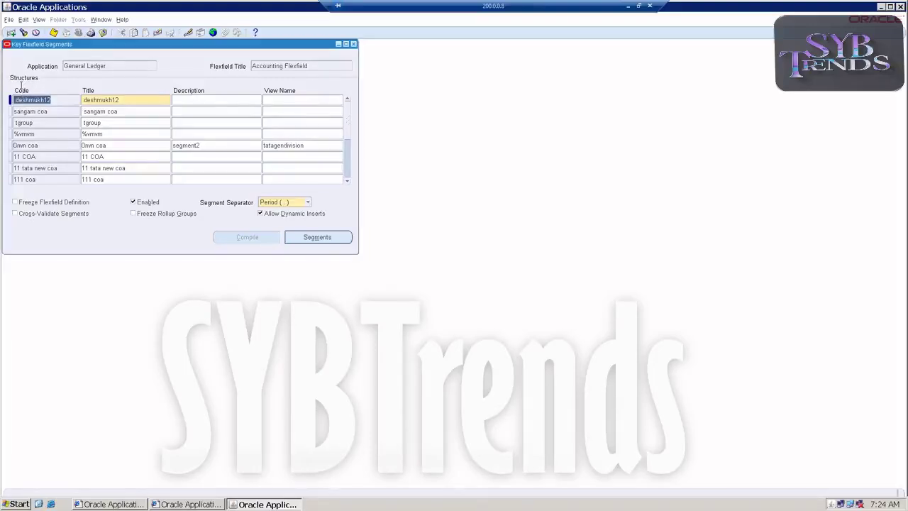
click(11, 32)
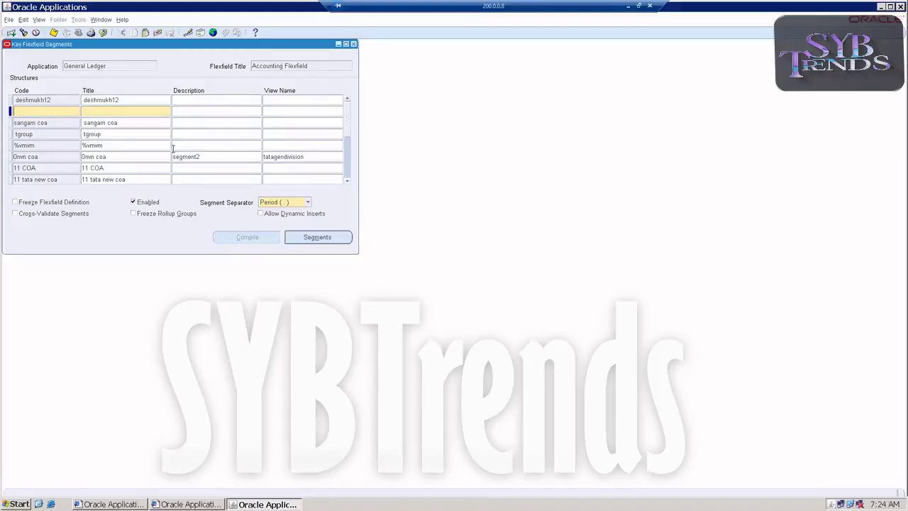
text(GEGSSCOA)
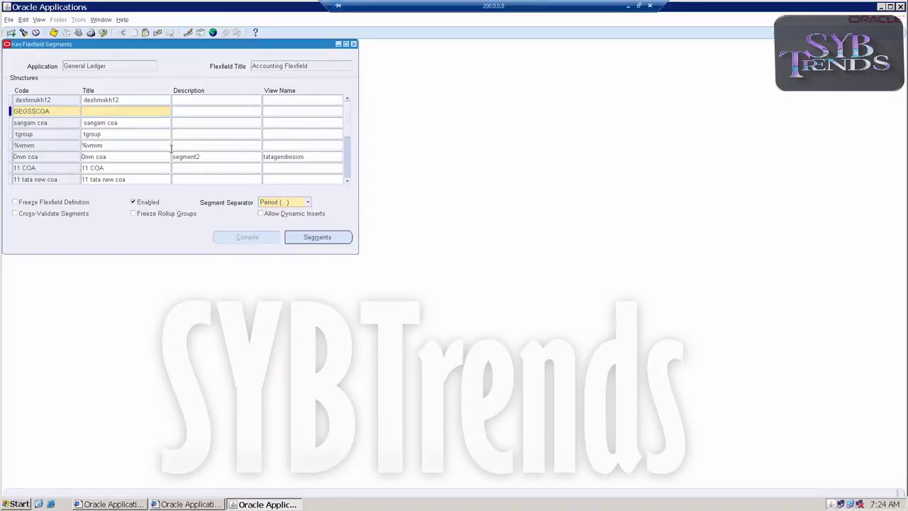
key(Tab)
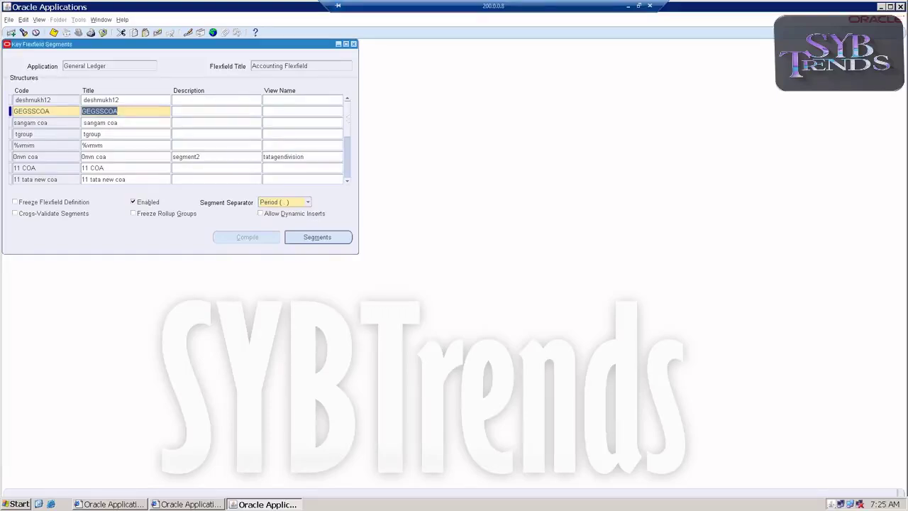
key(ctrl+s)
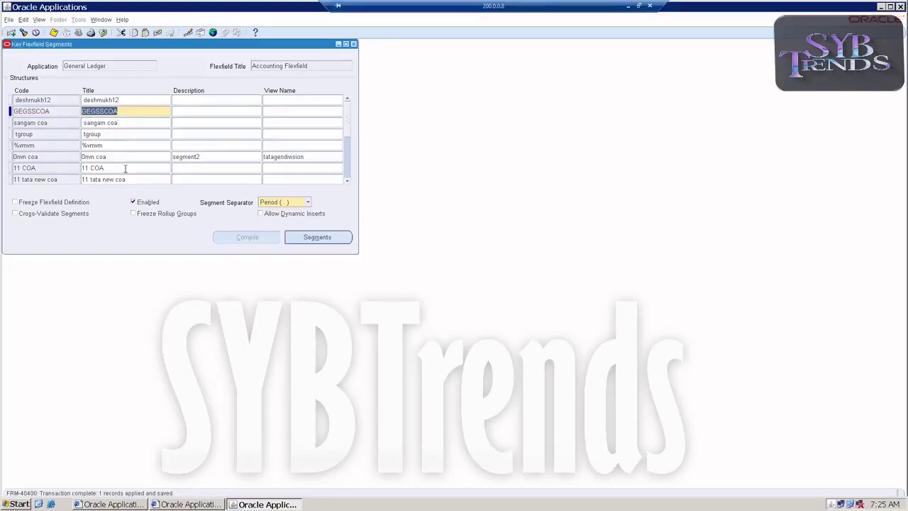
Open the GEGSSCOA segments summary and define segment number 1 named Company, assigned to column SEGMENT1
click(293, 239)
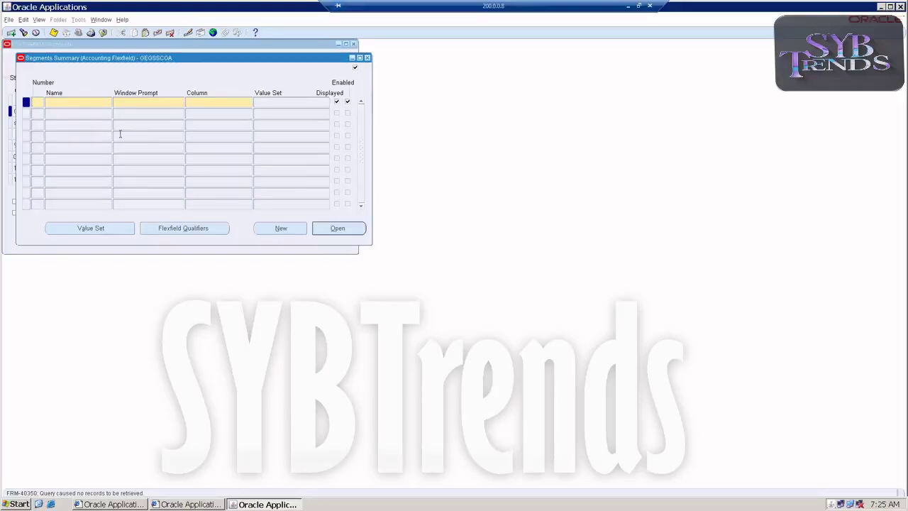
text(1)
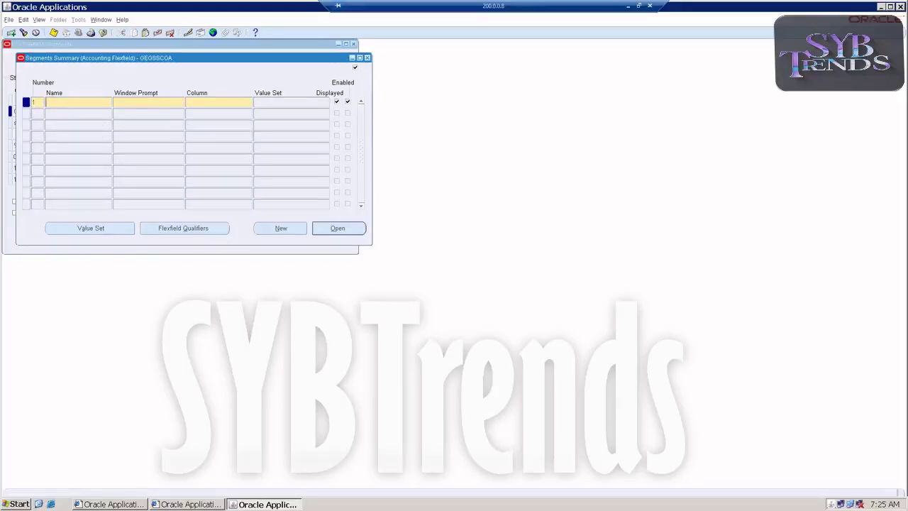
text(Co)
text(mpany)
key(Tab)
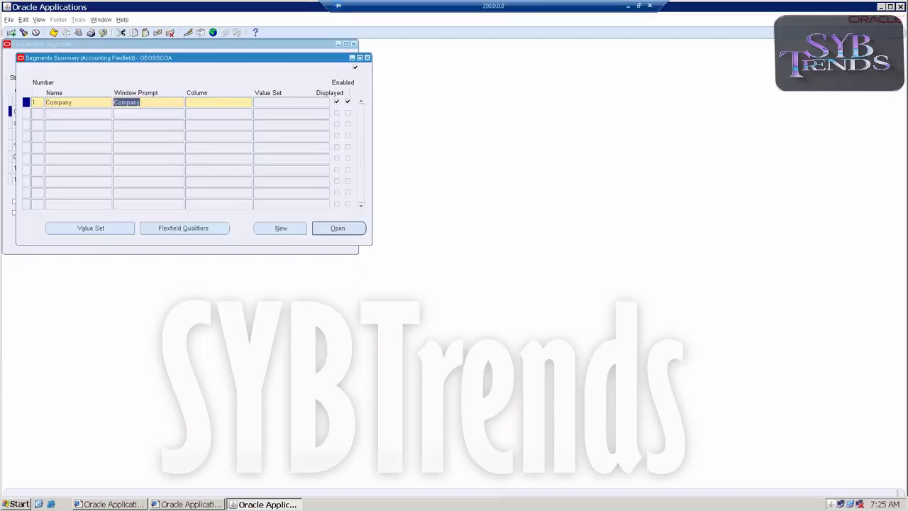
click(206, 101)
click(249, 102)
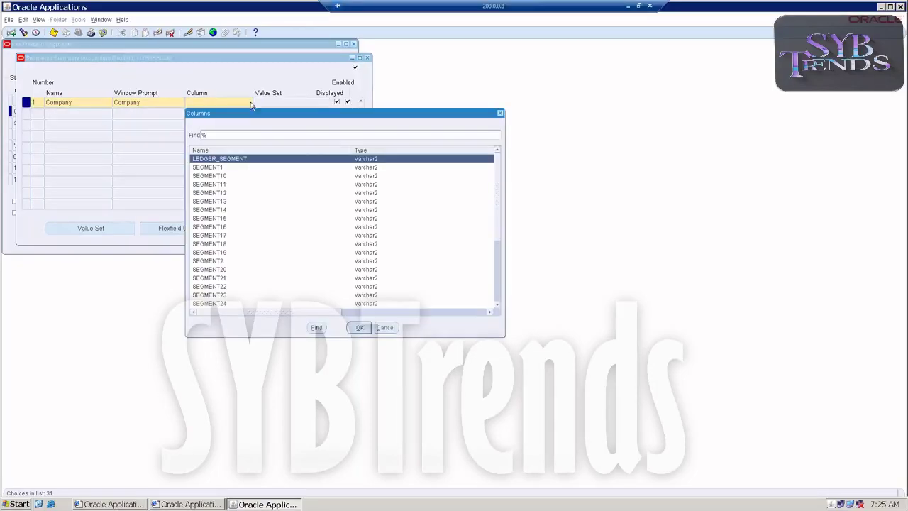
click(222, 168)
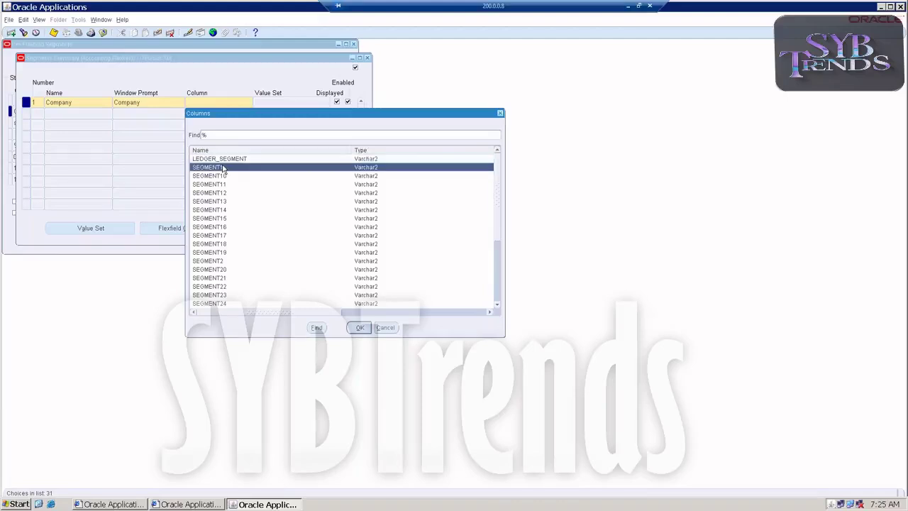
scroll(236, 290, down, 5)
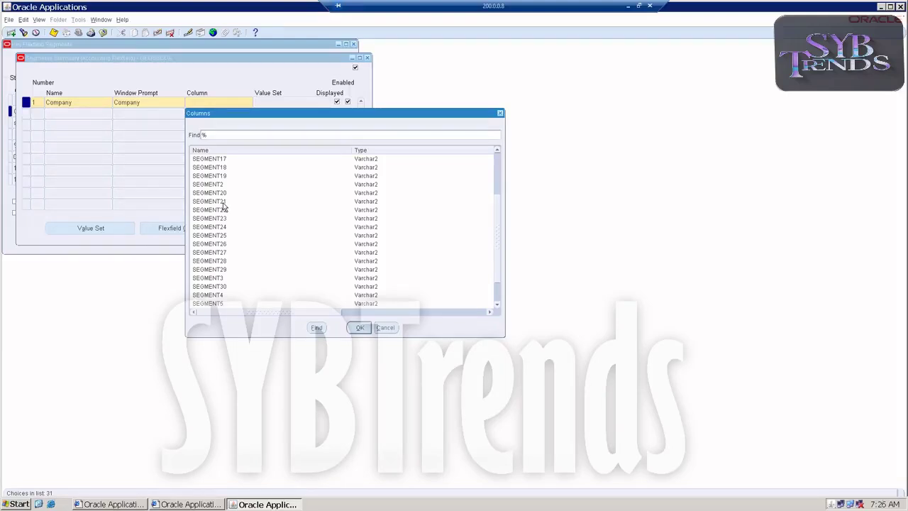
scroll(222, 205, up, 3)
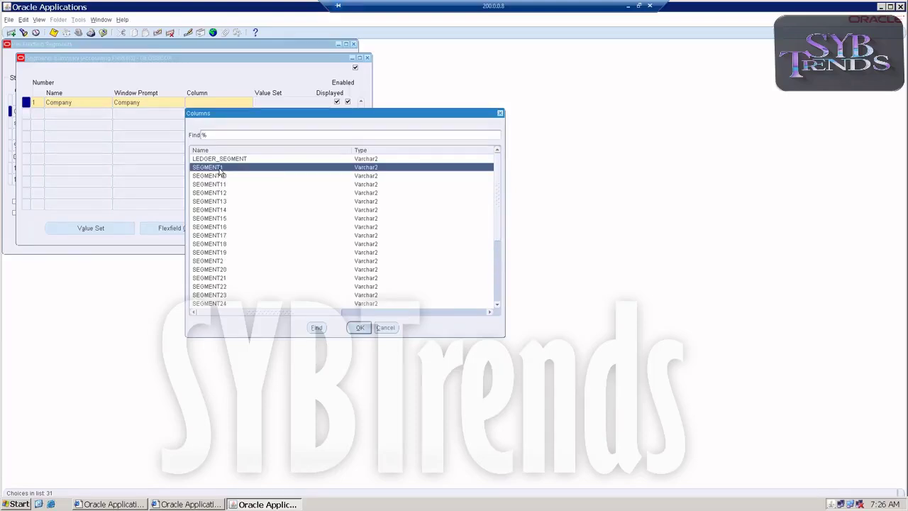
double_click(220, 170)
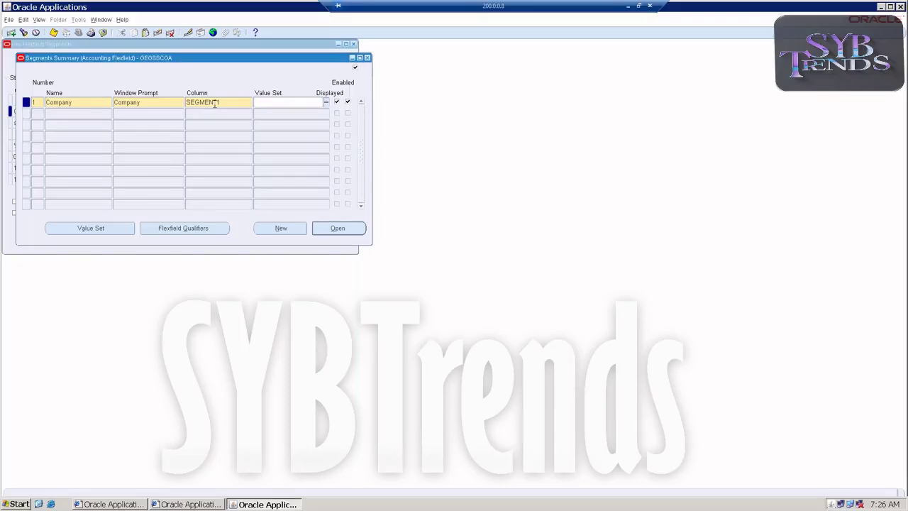
Define segment number 2 named Division, assigned to column SEGMENT2
click(49, 114)
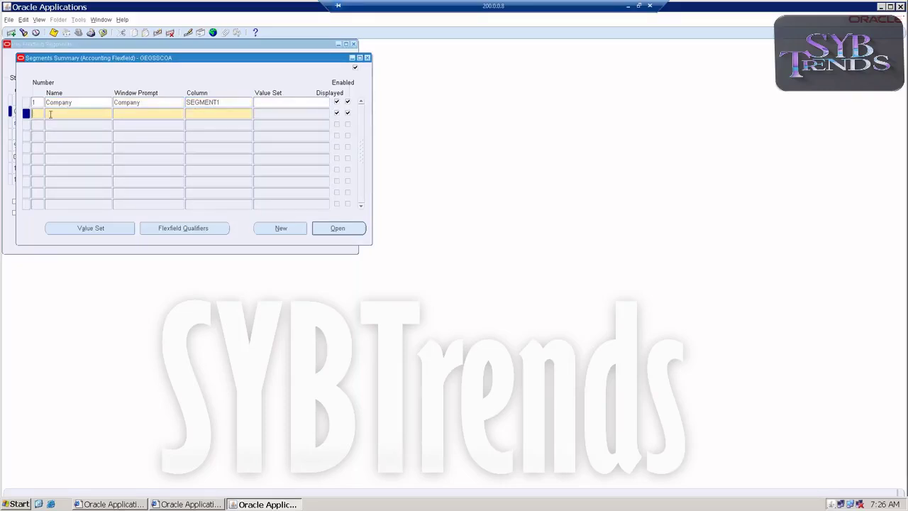
text(2)
key(Tab)
text(Division)
key(Tab)
key(Tab)
click(248, 116)
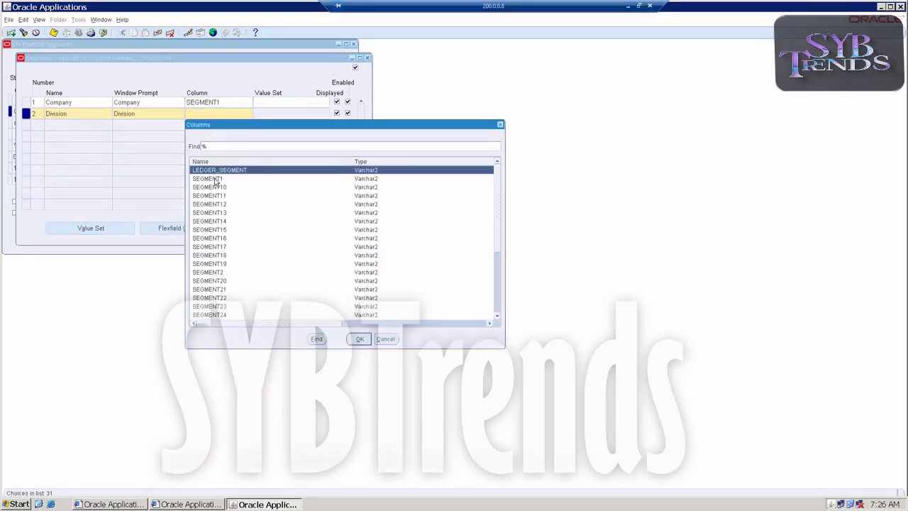
double_click(216, 272)
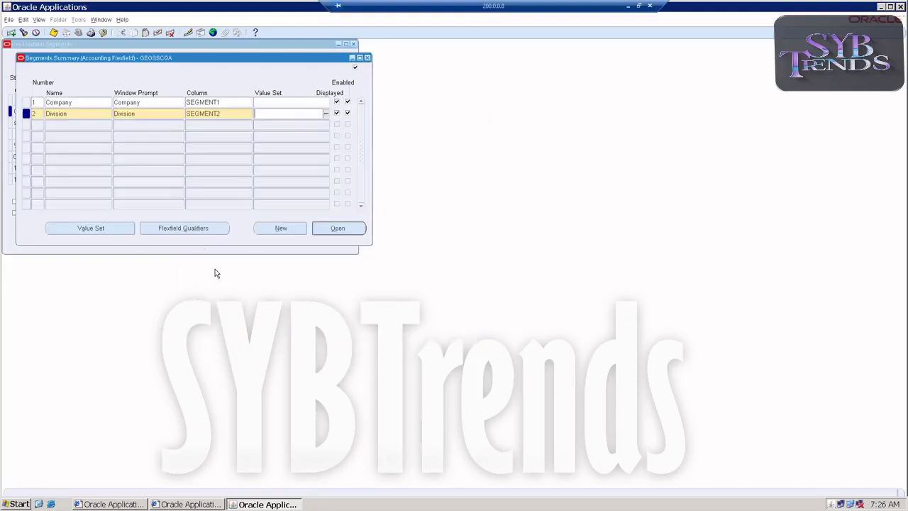
Define segment number 3 named Location, assigned to column SEGMENT3
click(76, 127)
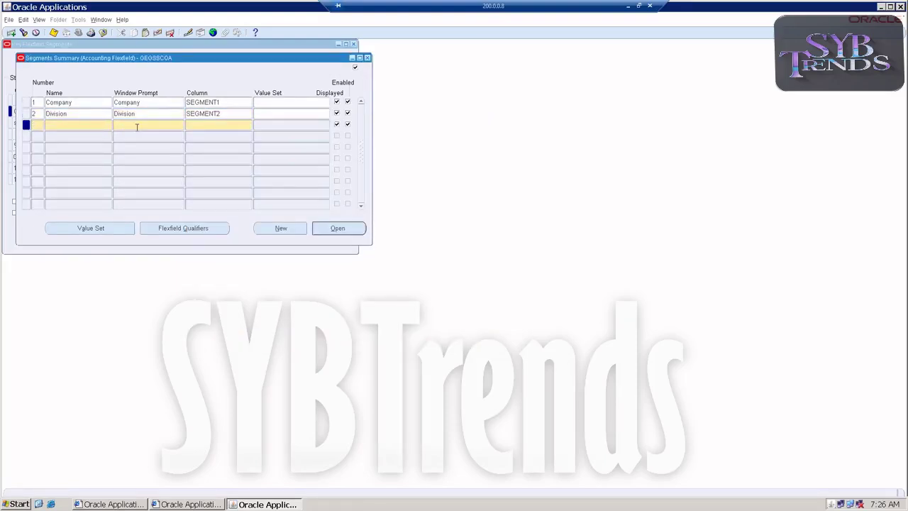
text(Location)
key(Tab)
key(Tab)
text(segment3)
key(Tab)
Define segment number 4 named Dept, assigned to column SEGMENT4
click(40, 137)
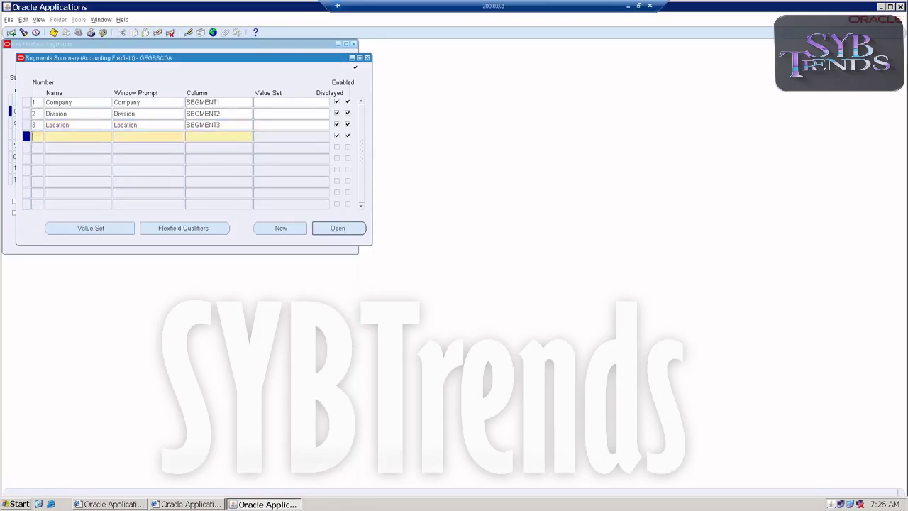
click(46, 136)
text(Dept)
key(Tab)
key(Tab)
text(segmneg4)
key(ctrl+l)
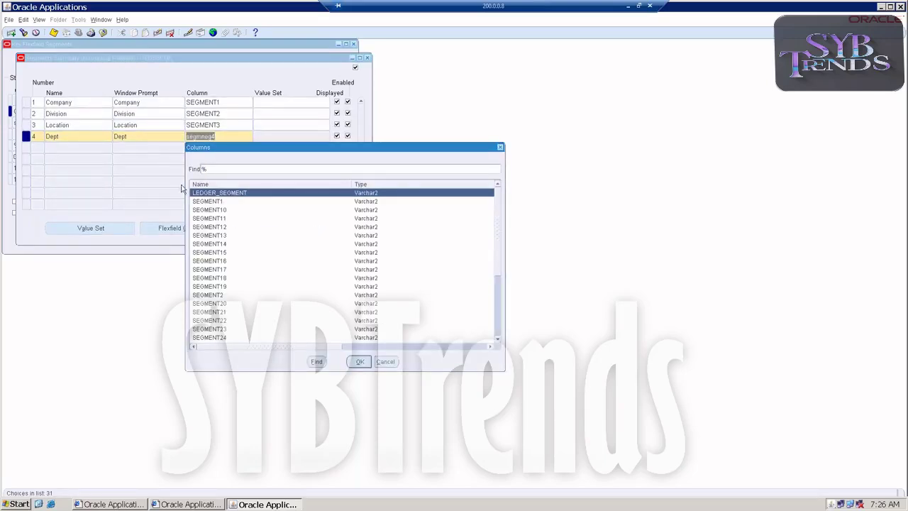
scroll(212, 245, down, 3)
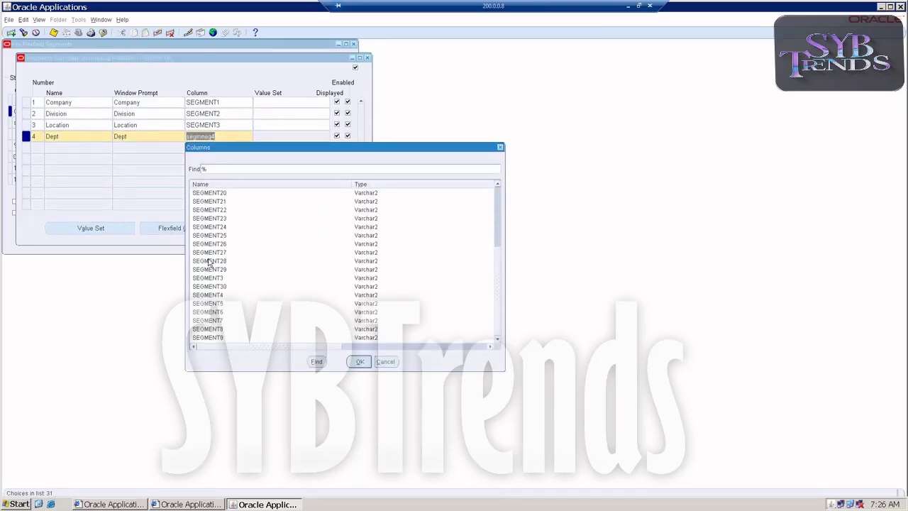
double_click(203, 294)
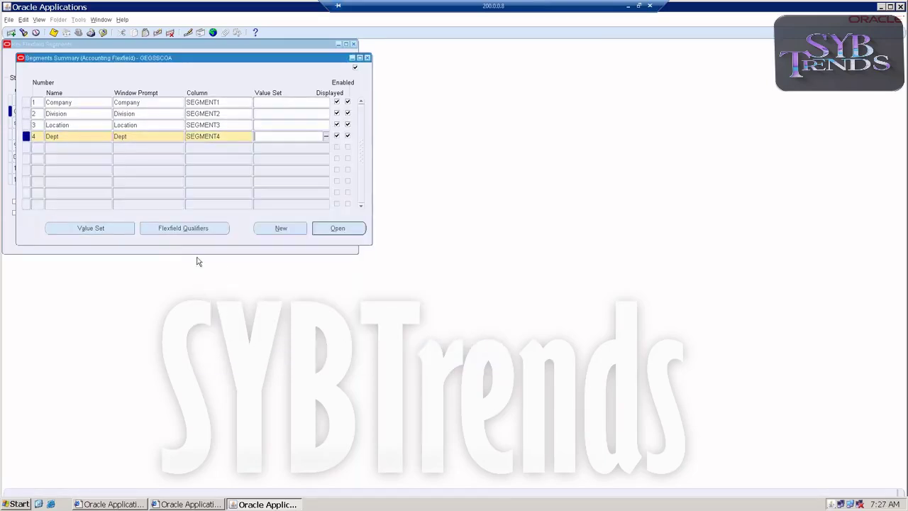
Define segment number 5 named Account, assigned to column SEGMENT5, and save all the segments
click(82, 147)
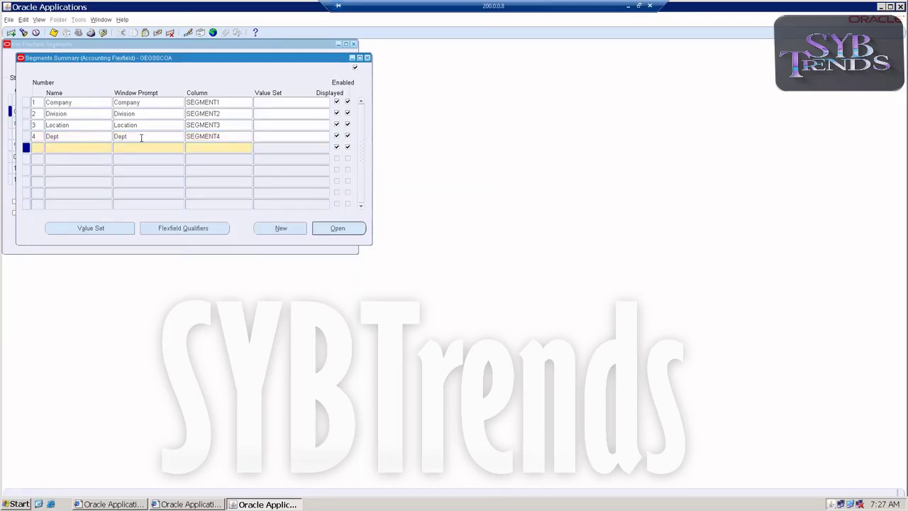
text(5)
text(Account)
key(Tab)
key(Tab)
text(se)
key(Tab)
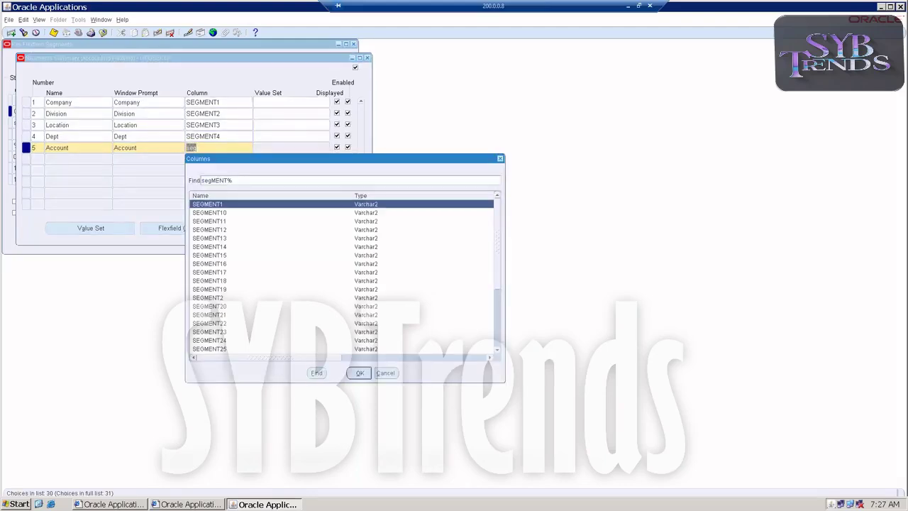
text(5)
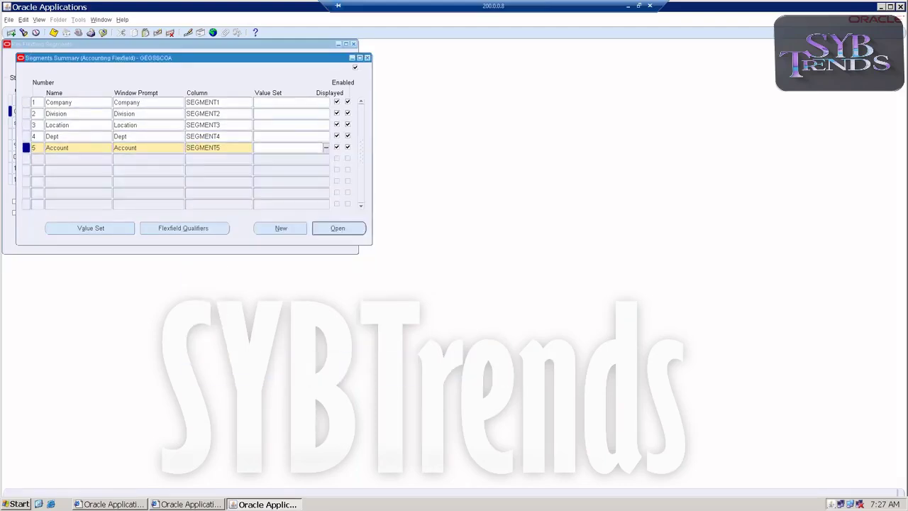
key(ctrl+s)
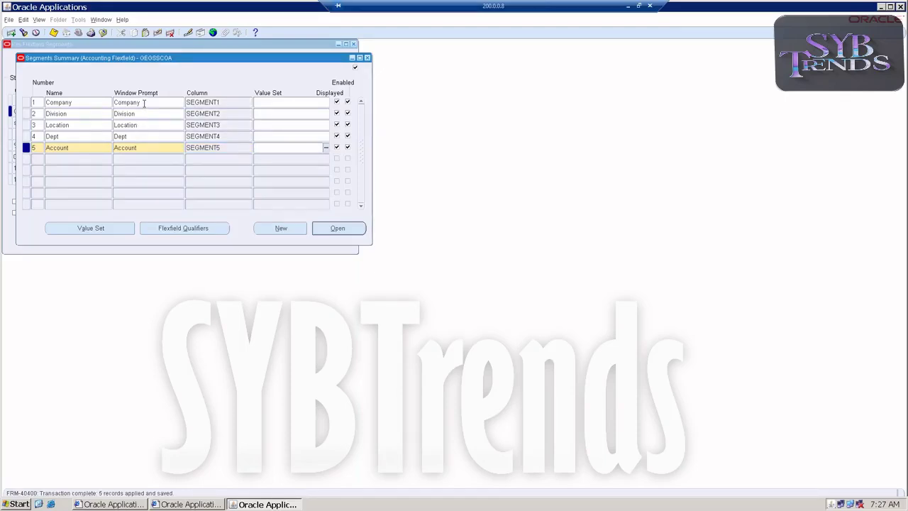
click(144, 103)
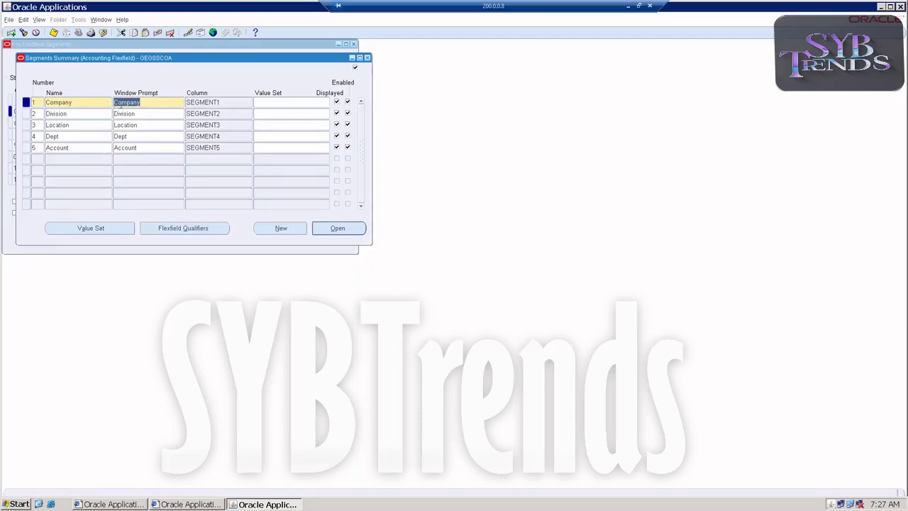
Examine the window prompts of the five GEGSSCOA segments, from Company through Account, in the segments summary
click(124, 113)
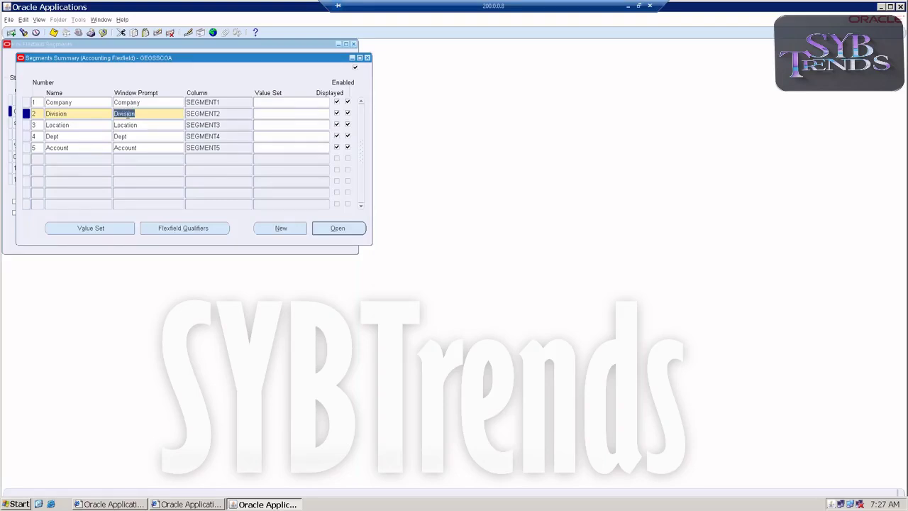
click(134, 102)
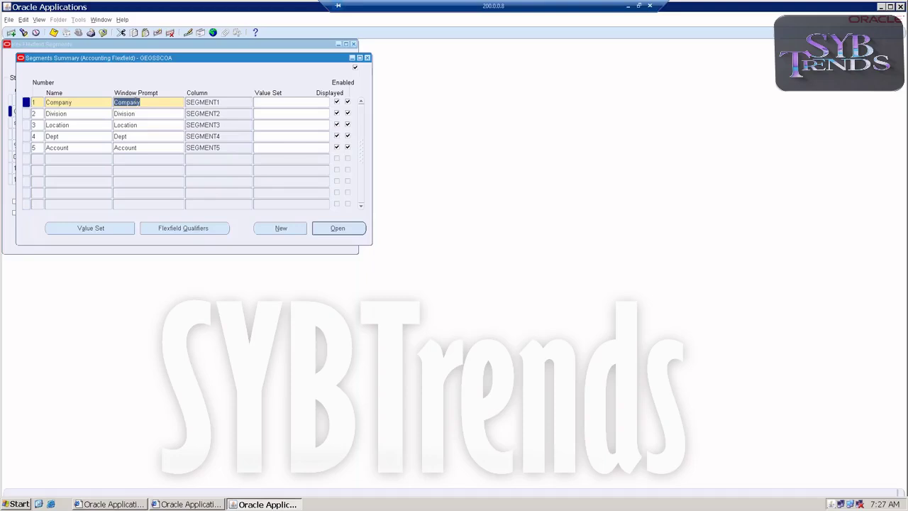
key(Down)
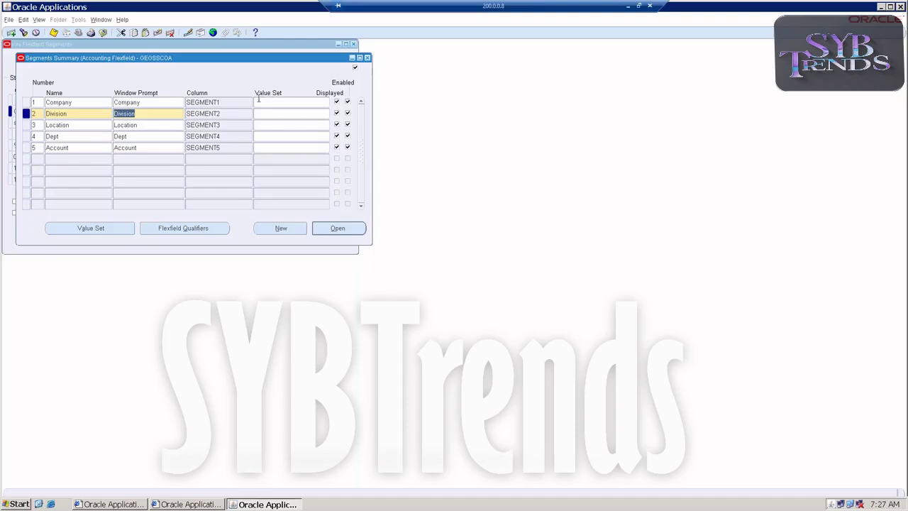
click(163, 105)
click(155, 117)
click(149, 125)
click(149, 137)
click(149, 148)
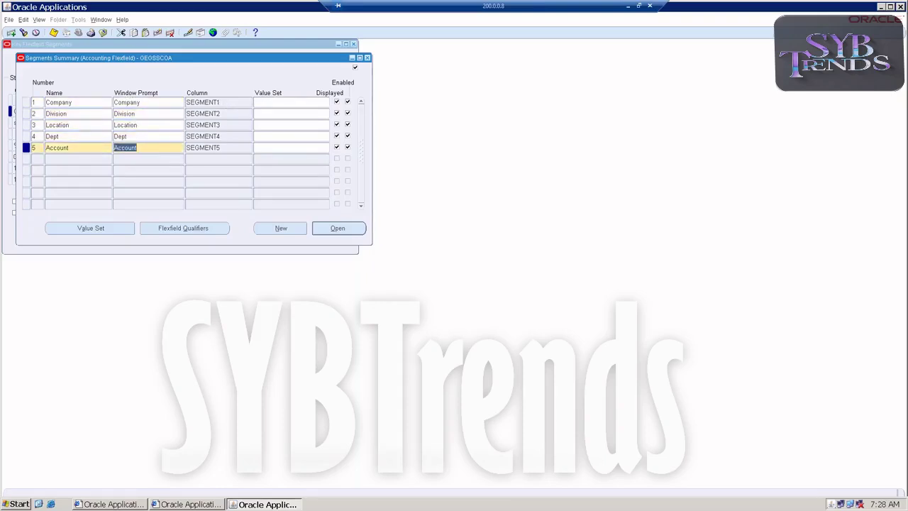
Open the value set definition form from the Company segment
click(149, 103)
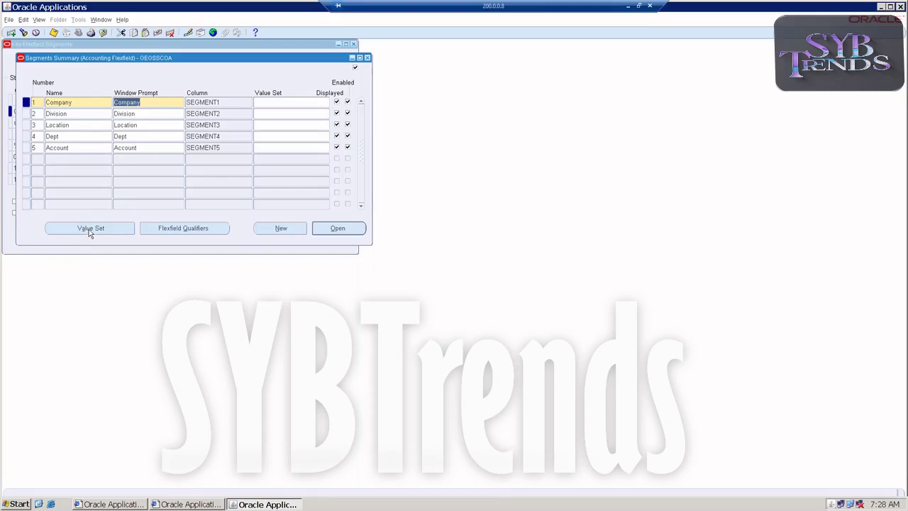
click(54, 33)
click(71, 235)
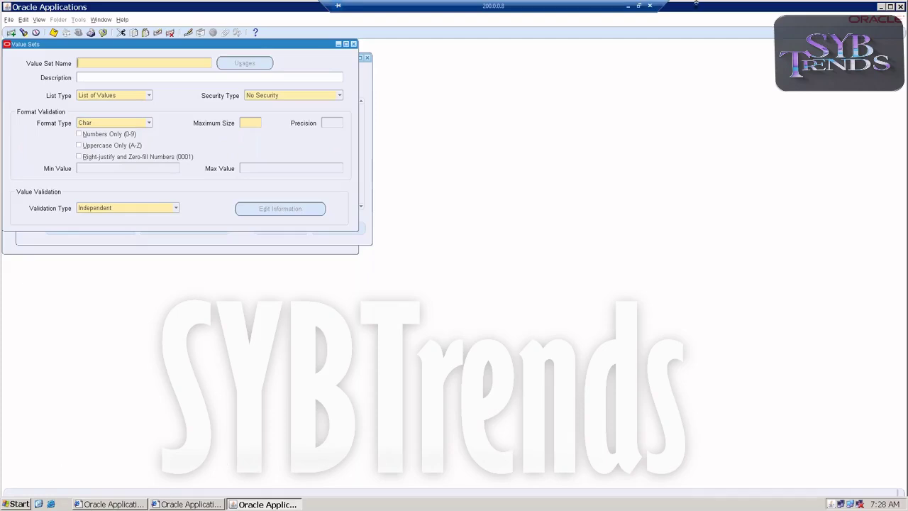
Switch to the EBSSCMMAR21 workbook in Excel and enter the heading "Value sets Validation Types" in cell E104 of Sheet2
click(627, 7)
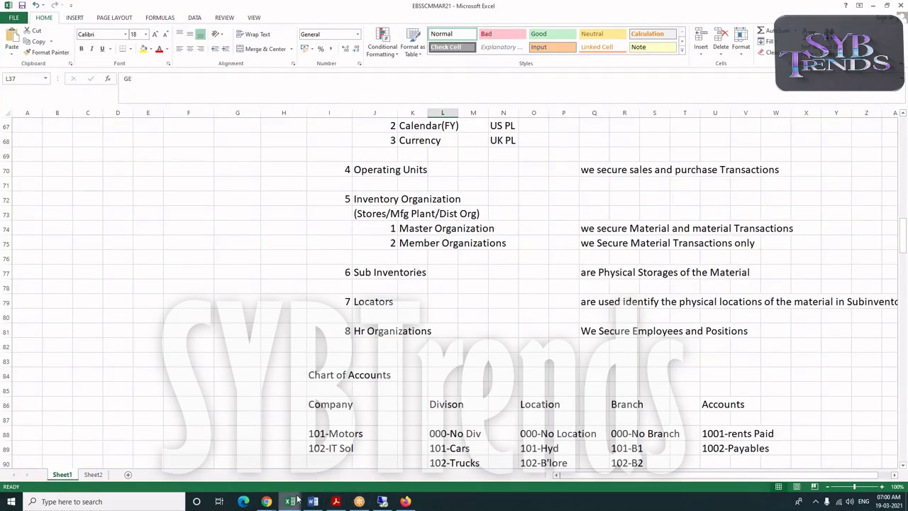
click(280, 449)
scroll(271, 441, down, 2)
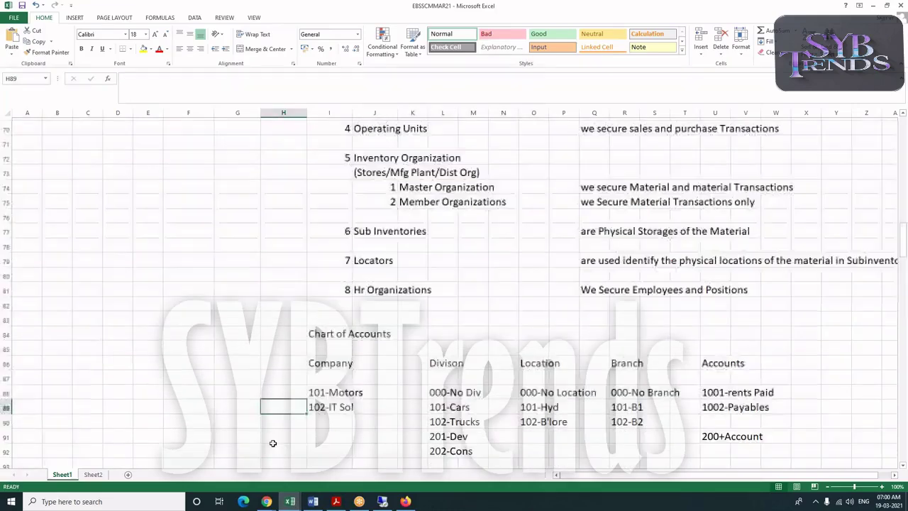
click(90, 474)
scroll(160, 438, down, 6)
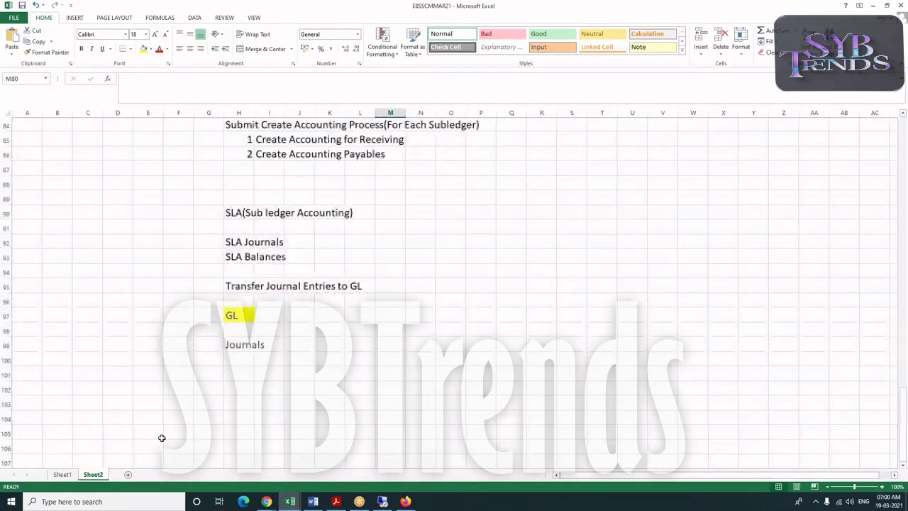
click(160, 345)
click(159, 313)
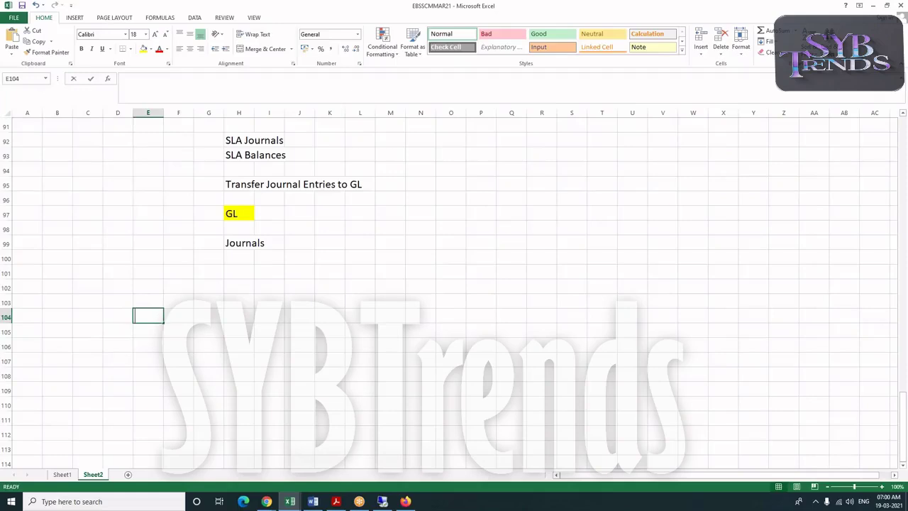
text(Value sets)
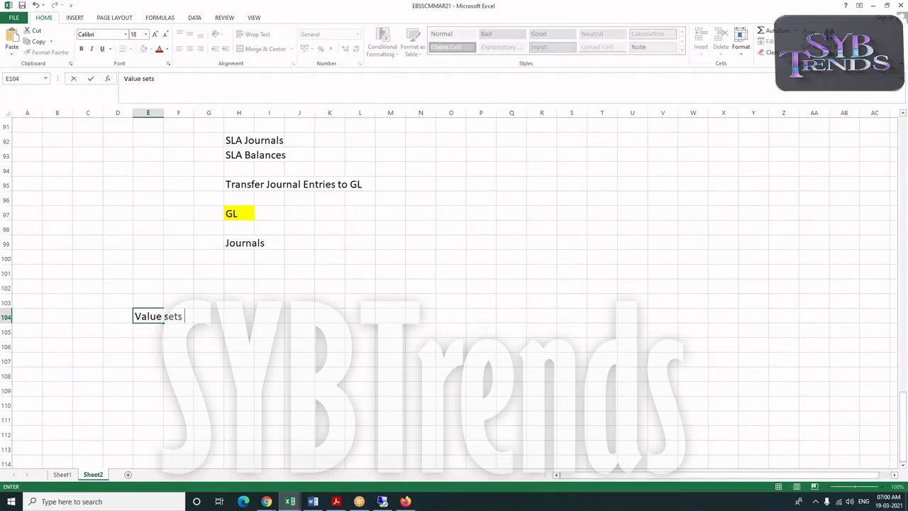
text( Validation )
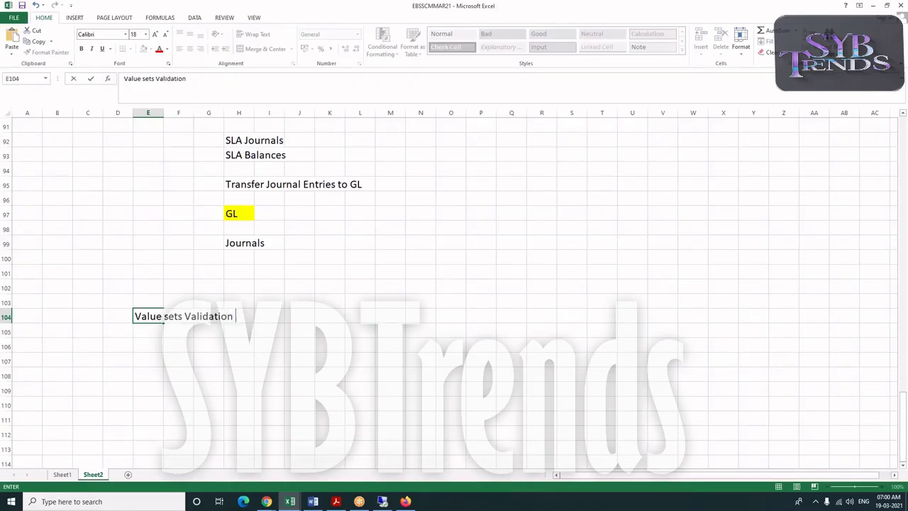
text(Types)
Add item 1, "Indipendent", in F106:G106 with the description "we define Predefined Values" in J106
click(167, 343)
text(1)
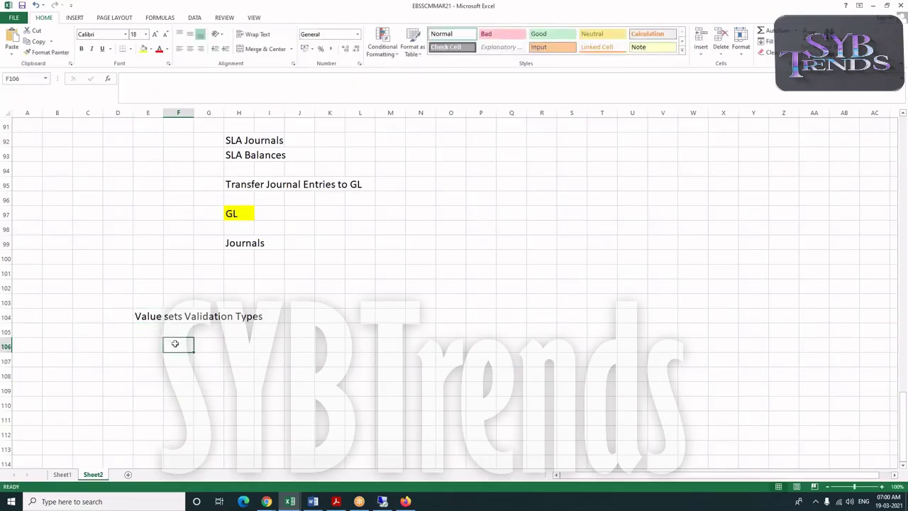
key(Tab)
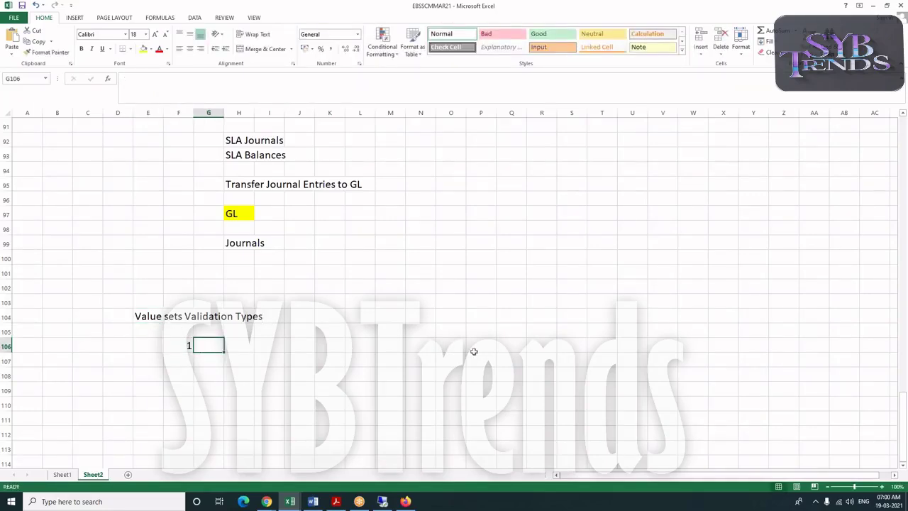
text(Indipendent)
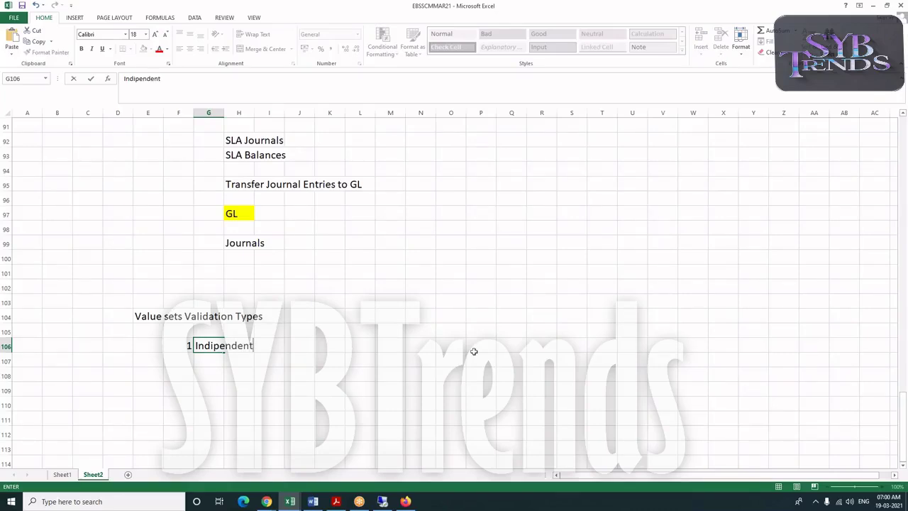
click(302, 347)
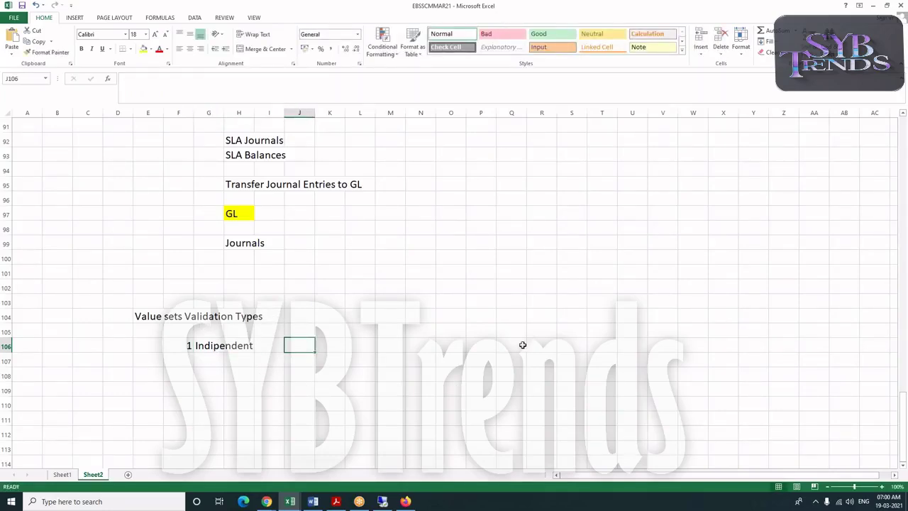
text(we define)
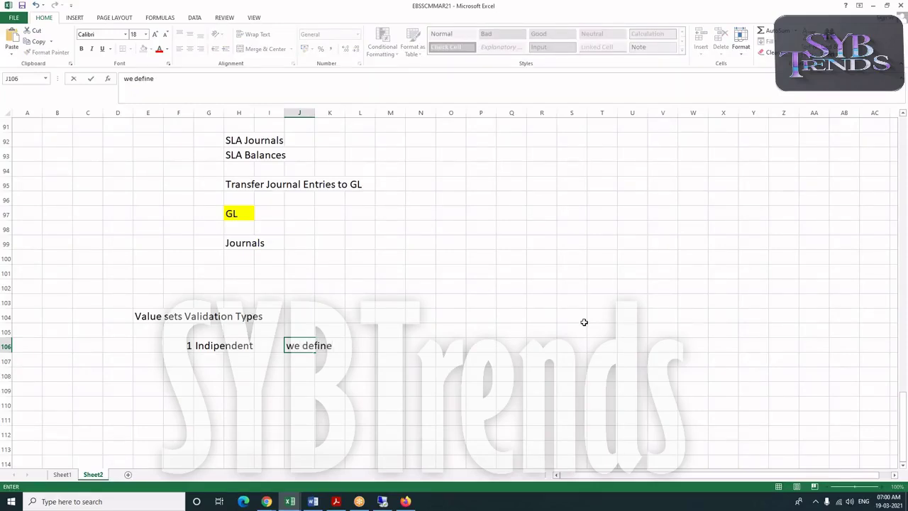
text( Predefined Values)
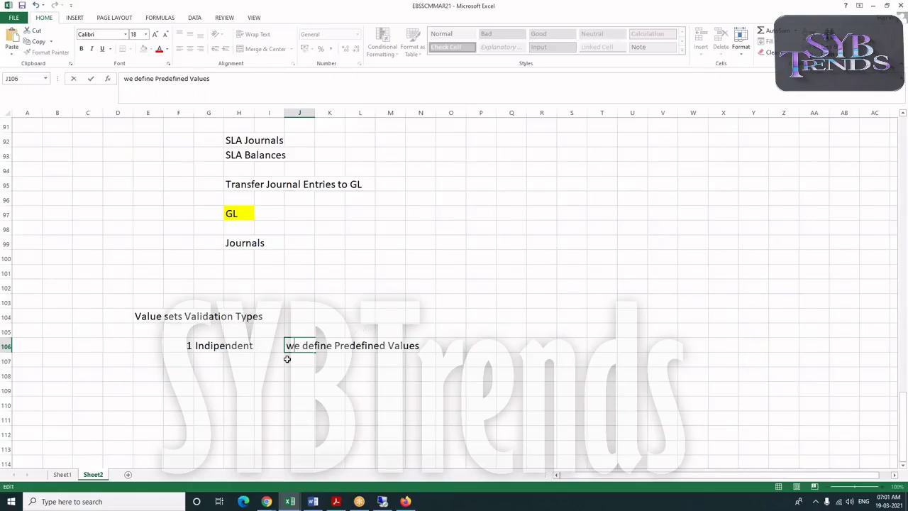
Add item 2, "Dependent", in F107:G107 and select J107 for its description
click(178, 359)
text(2)
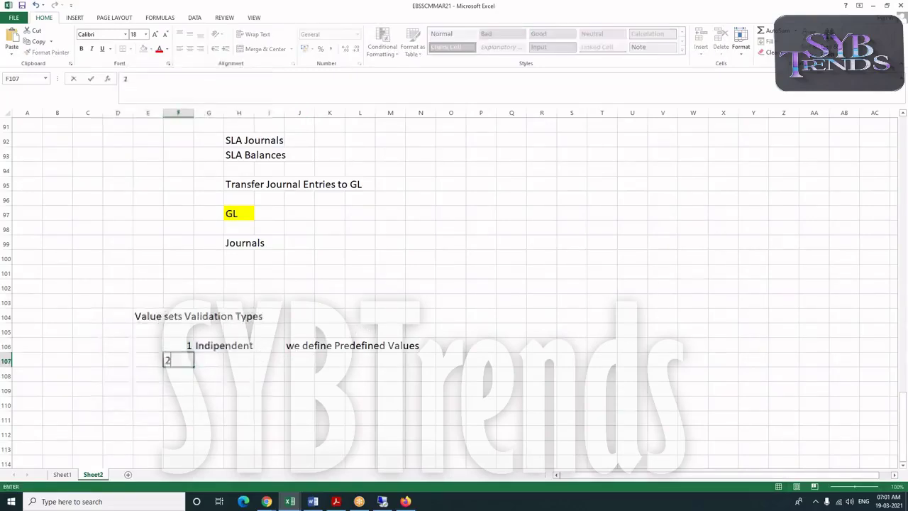
key(Tab)
text(Dependent)
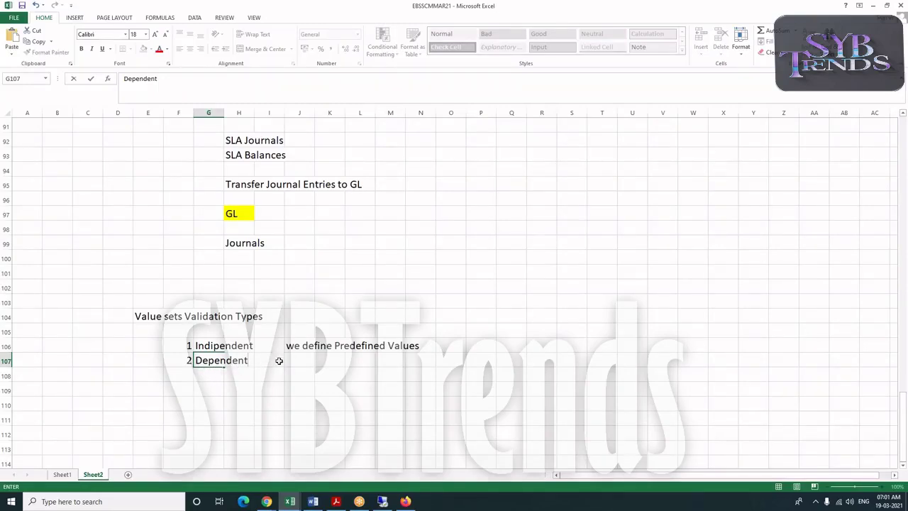
click(303, 356)
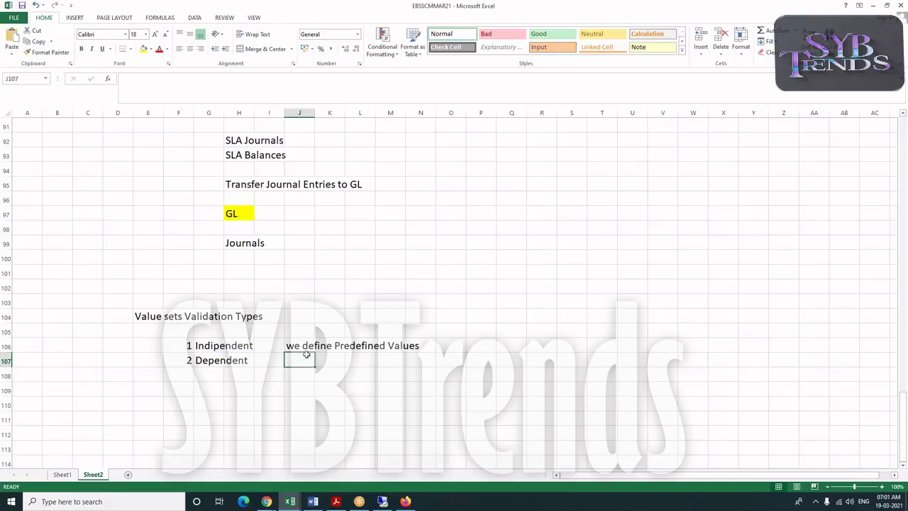
text(depende)
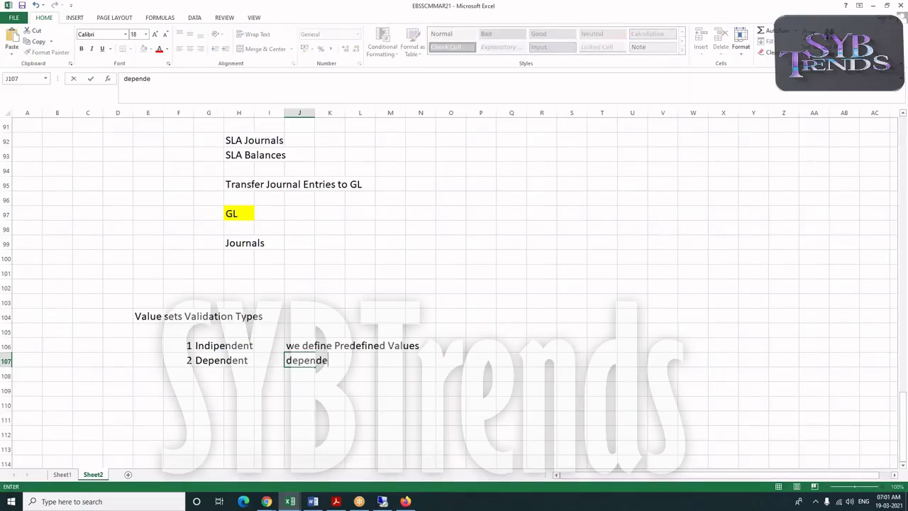
key(BackSpace)
key(BackSpace)
key(BackSpace)
key(BackSpace)
key(BackSpace)
key(BackSpace)
key(BackSpace)
Enter the description "we define predefined Values Based on indipendent Values" for Dependent in J107
text(we define prede)
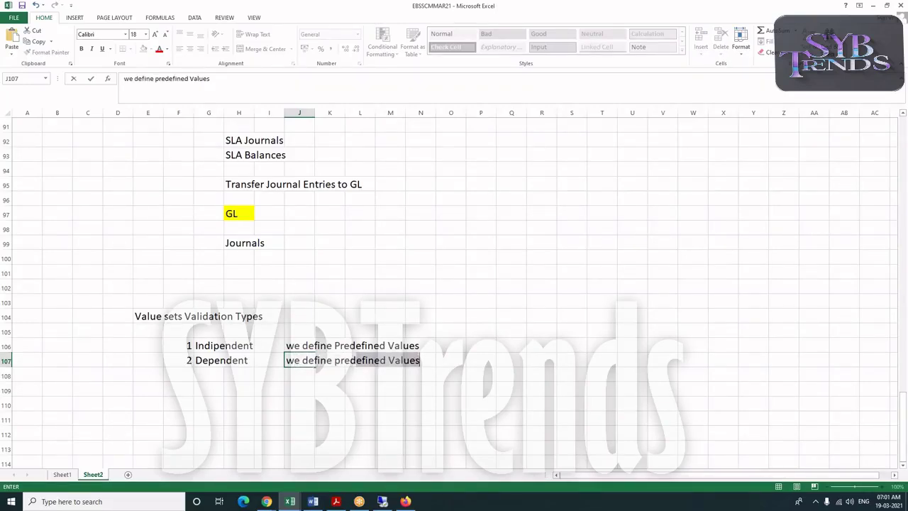
text(fined Values)
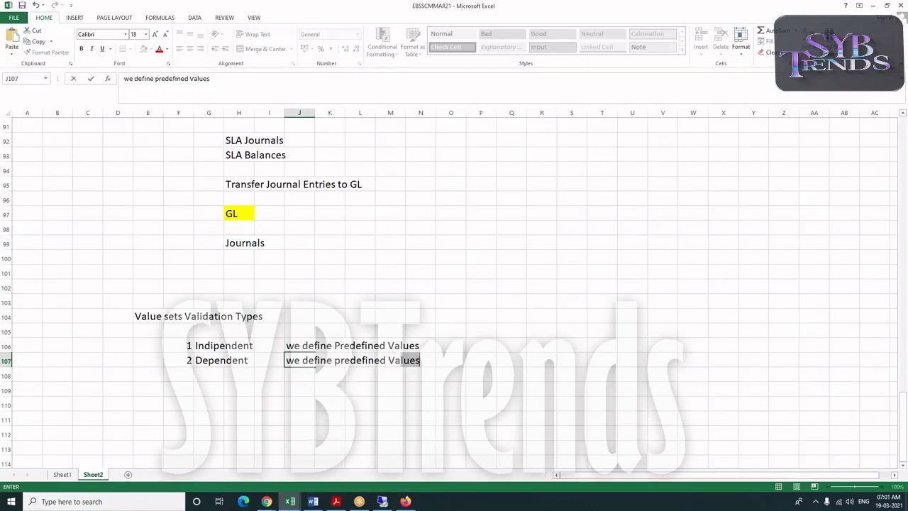
text( Base)
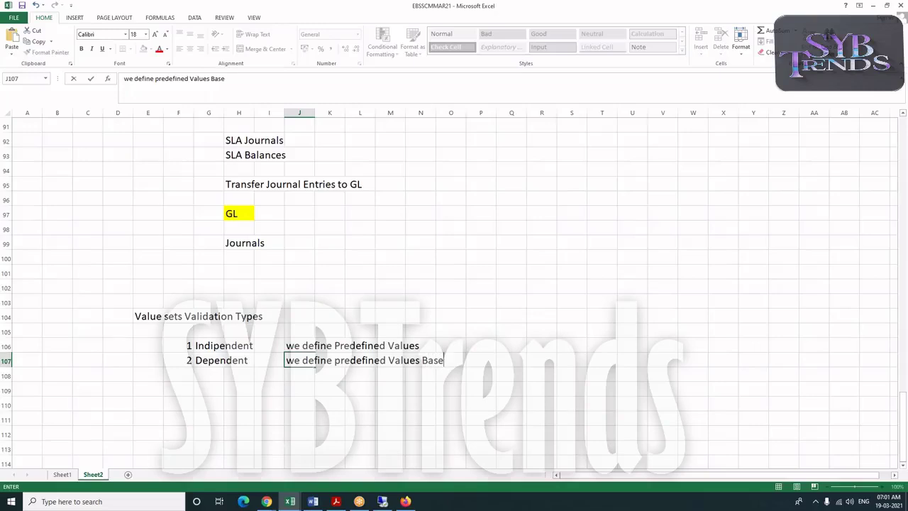
text(d on indipendent Values)
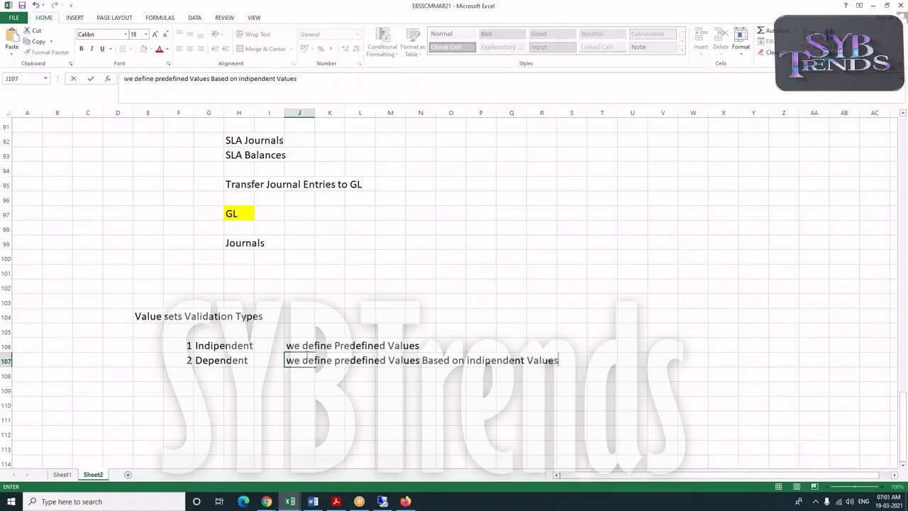
Examine the Divison values in the Chart of Accounts example on Sheet1, from 000-No Div to 202-Cons
click(62, 474)
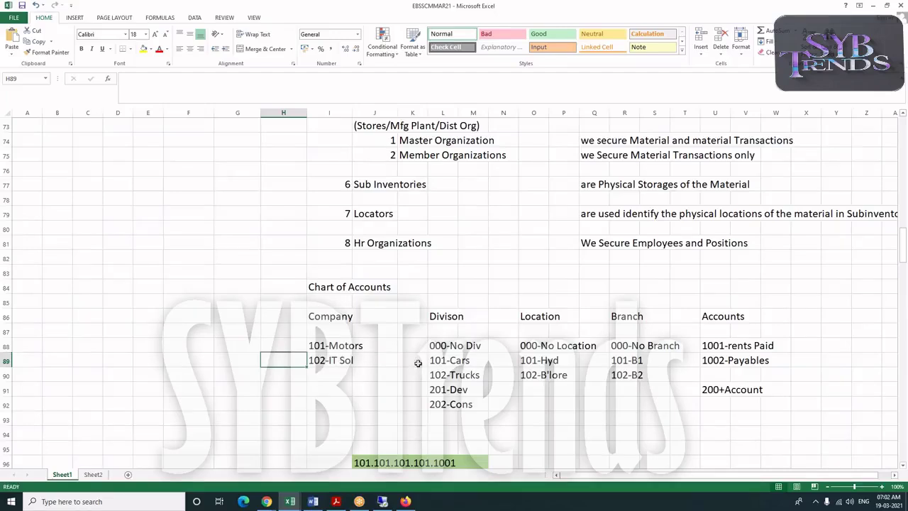
click(457, 322)
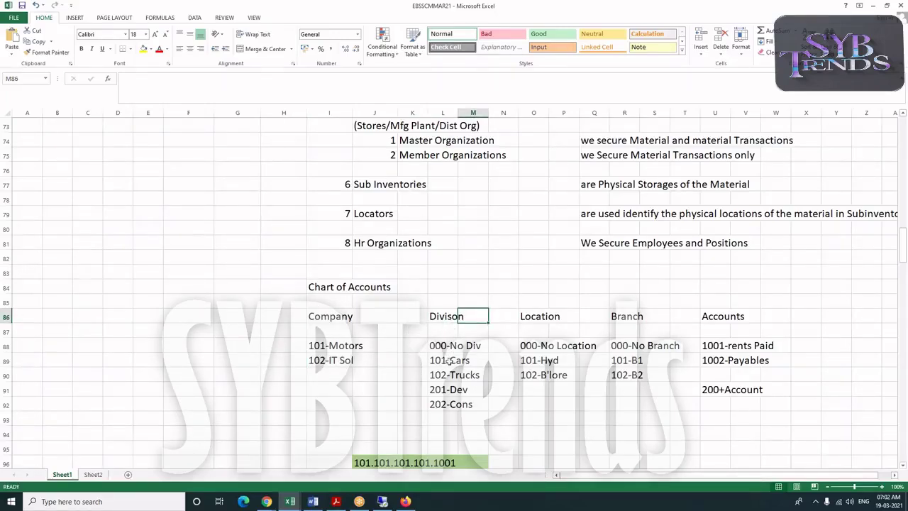
click(453, 346)
click(446, 362)
click(441, 376)
click(436, 389)
click(434, 404)
click(434, 360)
drag(434, 361, 468, 374)
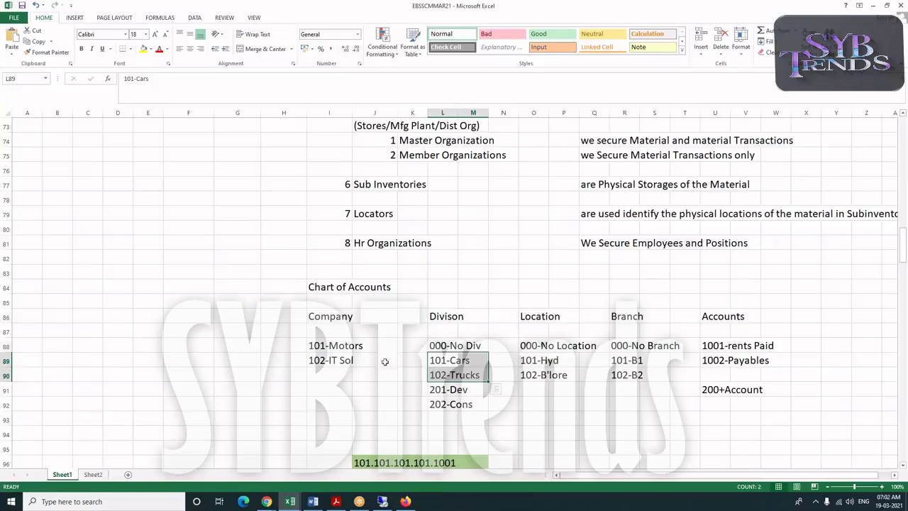
Compare the companies 101-Motors and 102-IT Sol with the division values that depend on them in the Chart of Accounts example
click(345, 345)
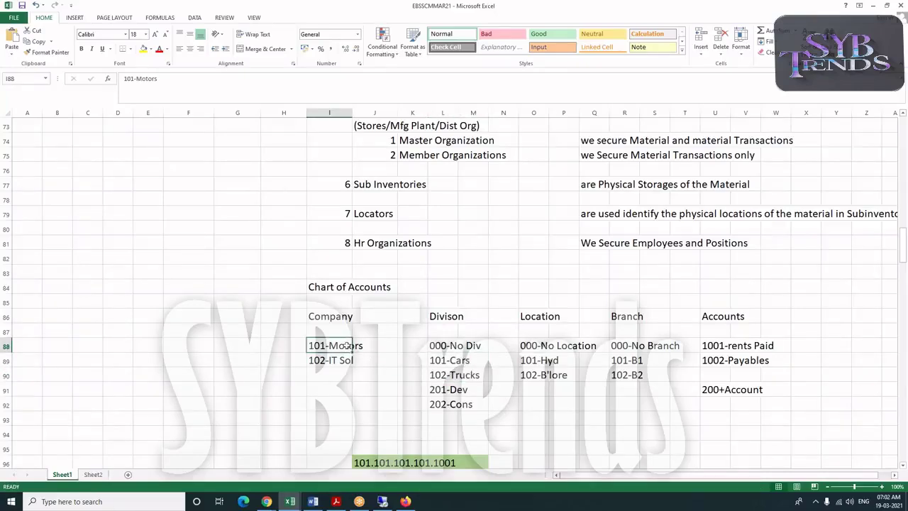
double_click(446, 389)
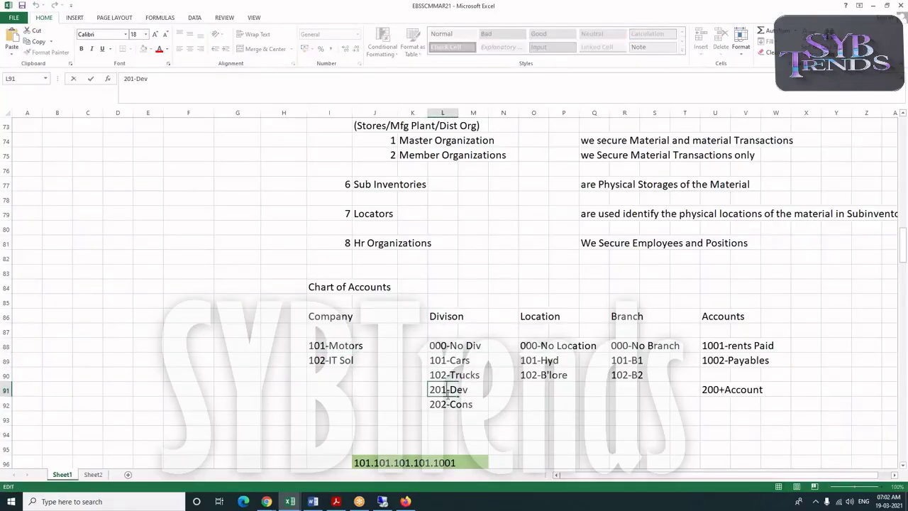
click(341, 361)
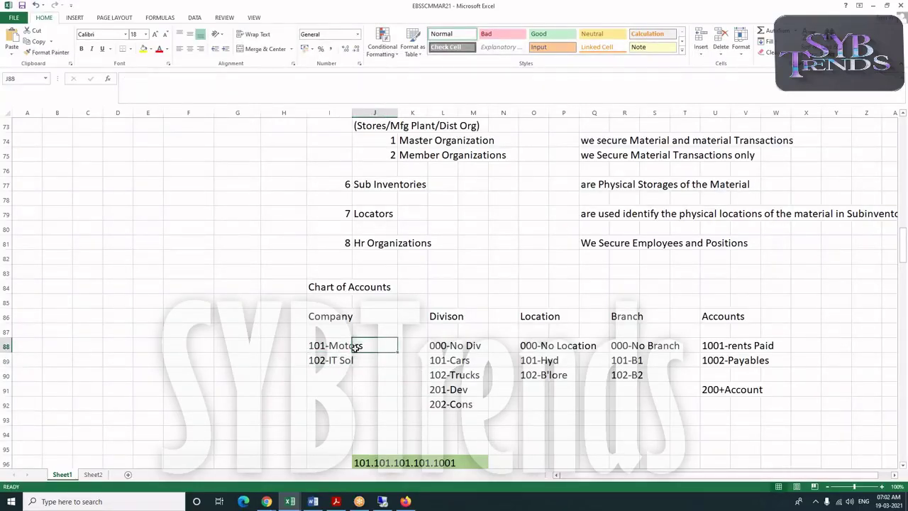
click(441, 319)
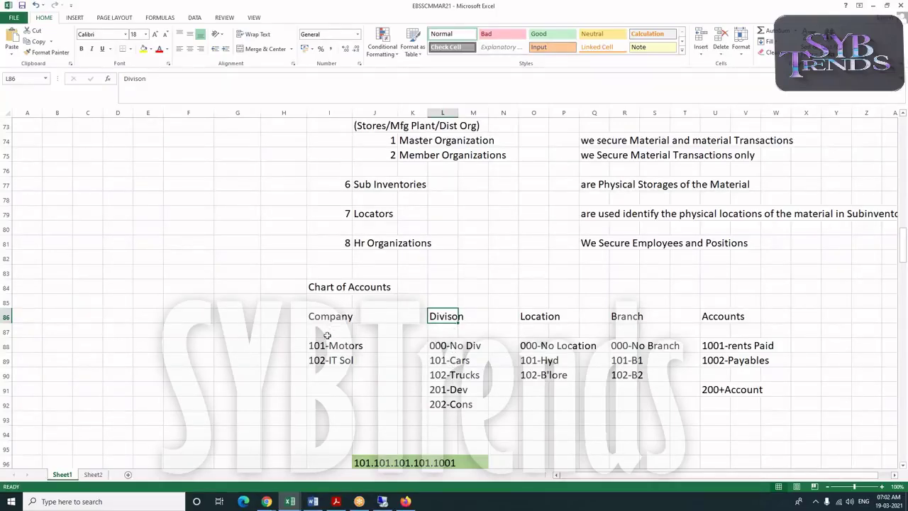
click(331, 362)
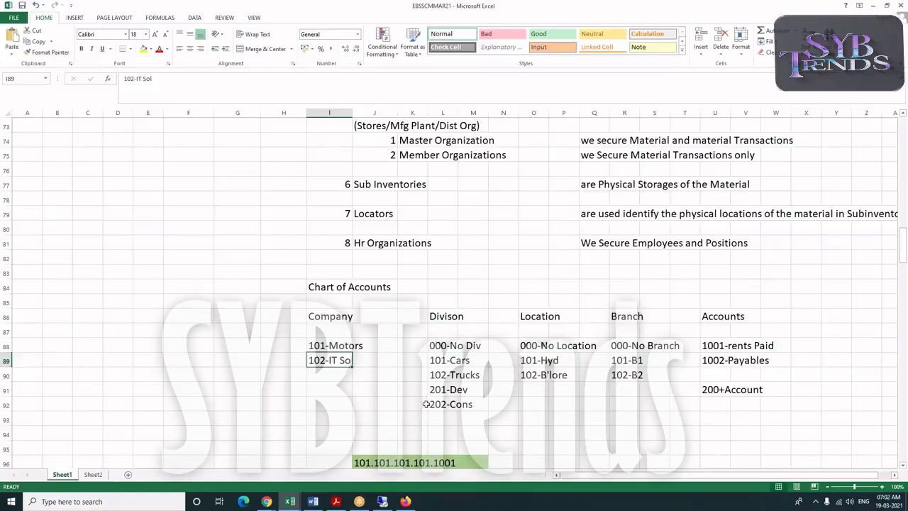
scroll(426, 403, down, 2)
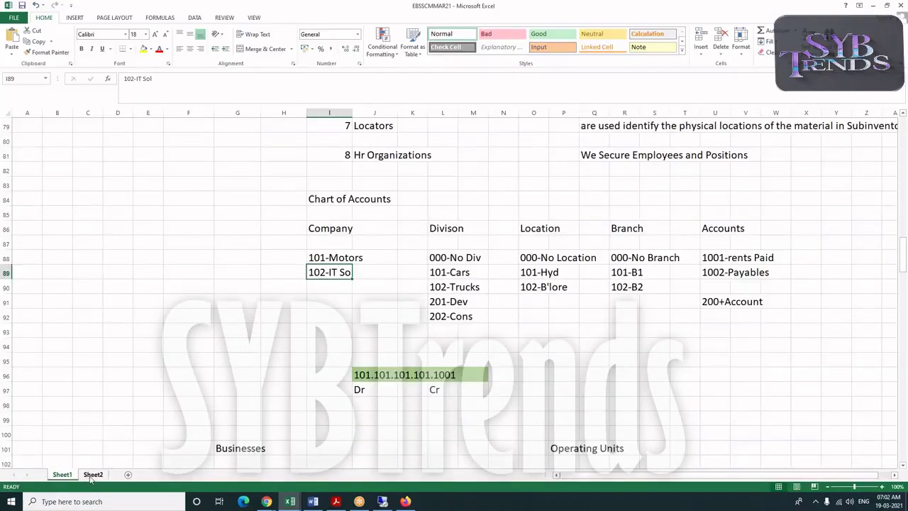
Return to Sheet2 and number the next validation type 3 in F108
click(92, 475)
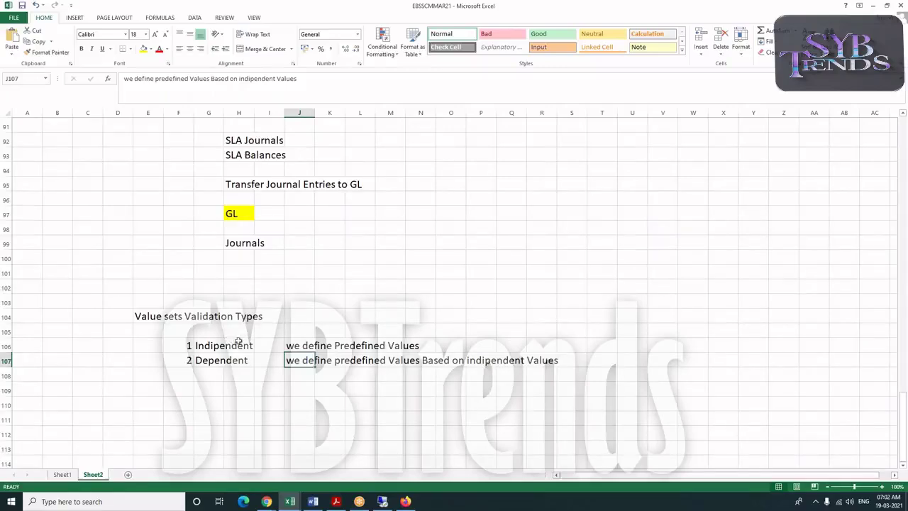
click(186, 373)
text(3)
key(Tab)
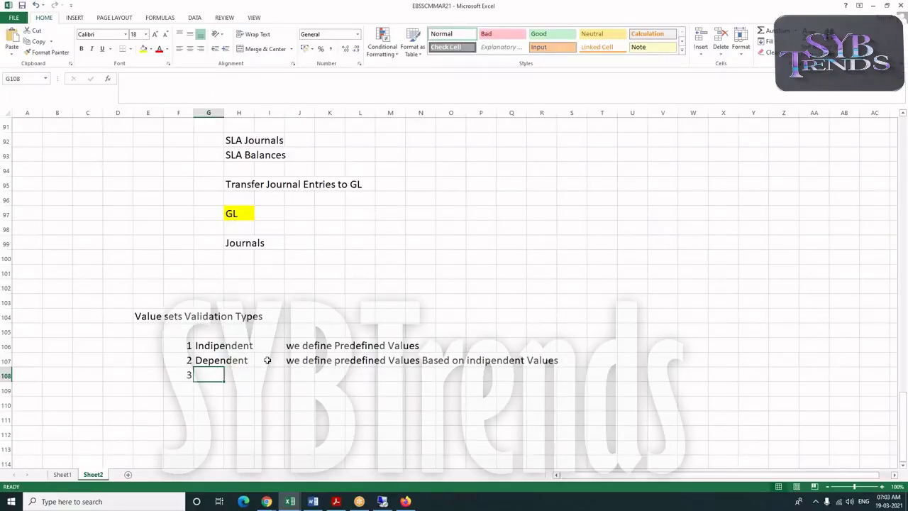
text(N)
key(BackSpace)
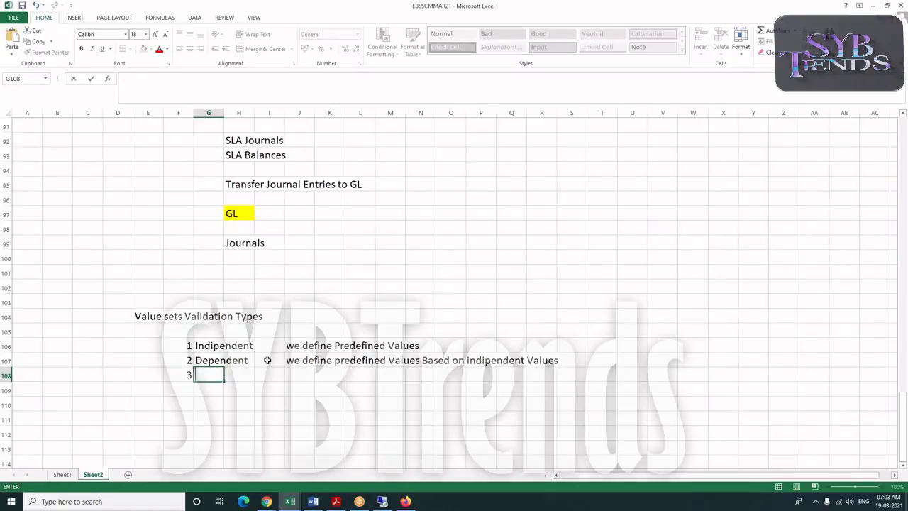
text(Format )
text(o)
key(BackSpace)
key(BackSpace)
key(BackSpace)
key(BackSpace)
key(BackSpace)
key(BackSpace)
key(BackSpace)
key(BackSpace)
Enter "None" in G108 with the description "we Can Any Value to this Value set" in J108
text(Noe)
key(BackSpace)
text(ne)
key(Tab)
key(Tab)
key(Tab)
text(we )
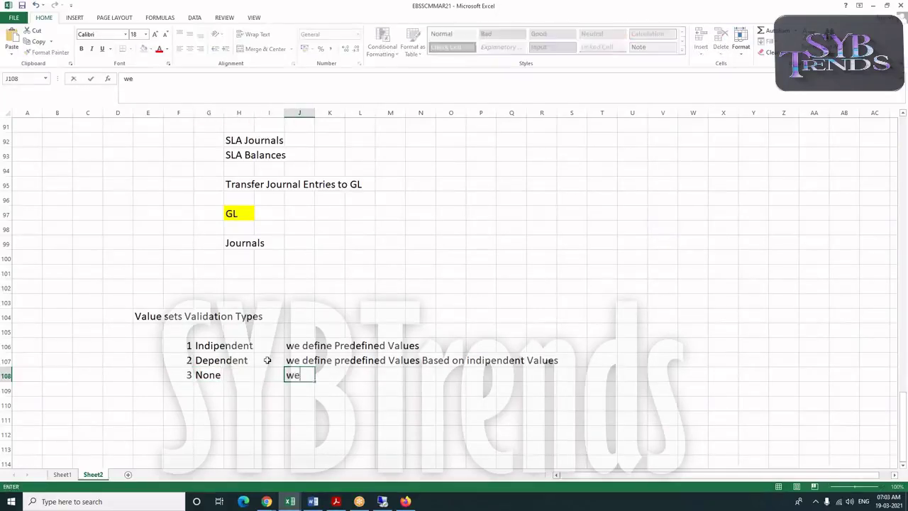
text(Can Any Value to this )
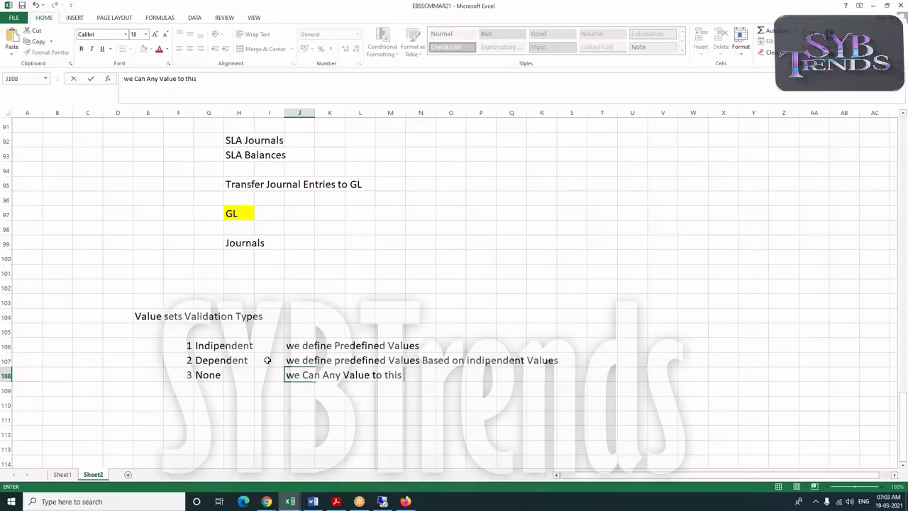
text(Value set)
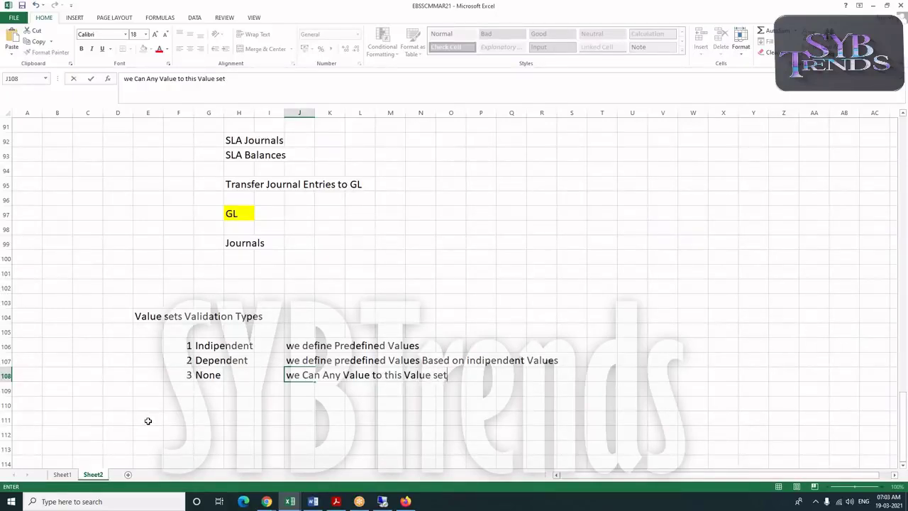
Add item 3, "Table", in F109:G109 with the description "we Retrive the Values from a Table" in J109
click(187, 387)
text(3)
click(195, 392)
text(Table)
click(299, 389)
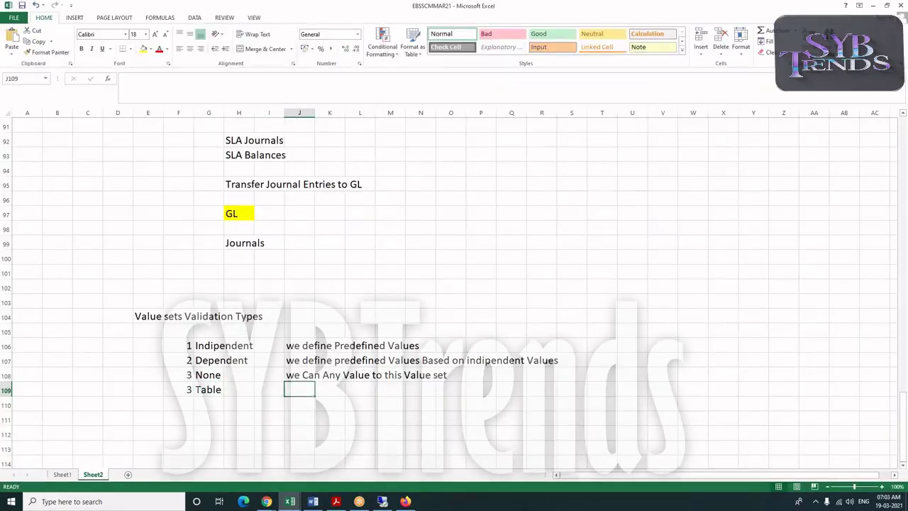
text(we Re)
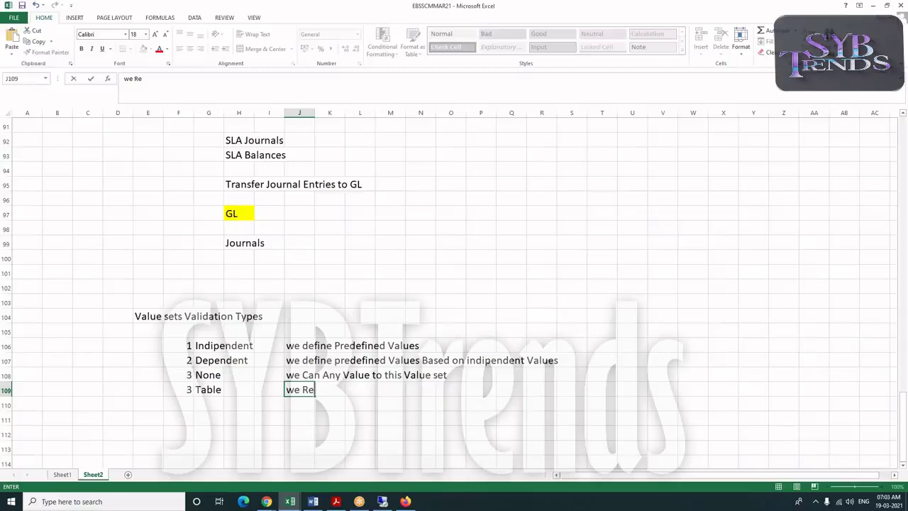
text(trive the Values from a Table)
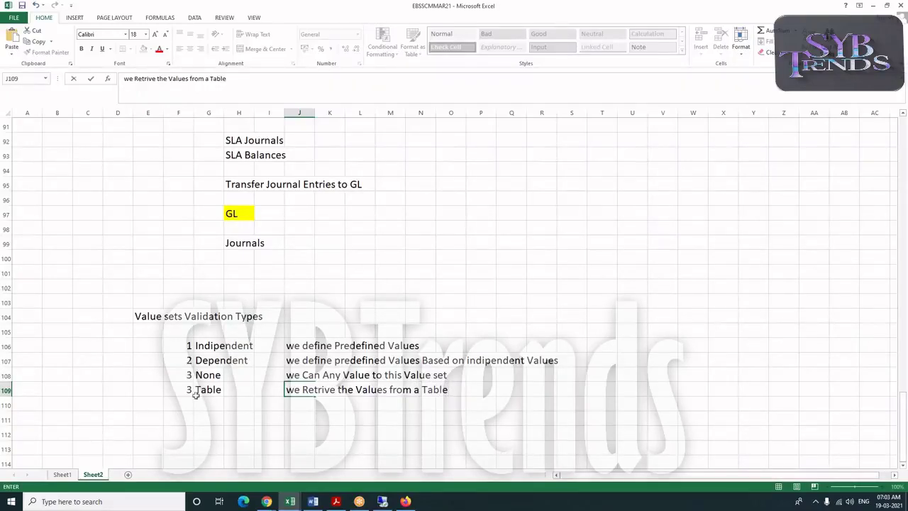
Renumber the Table item in F109 as 4
click(184, 402)
click(186, 389)
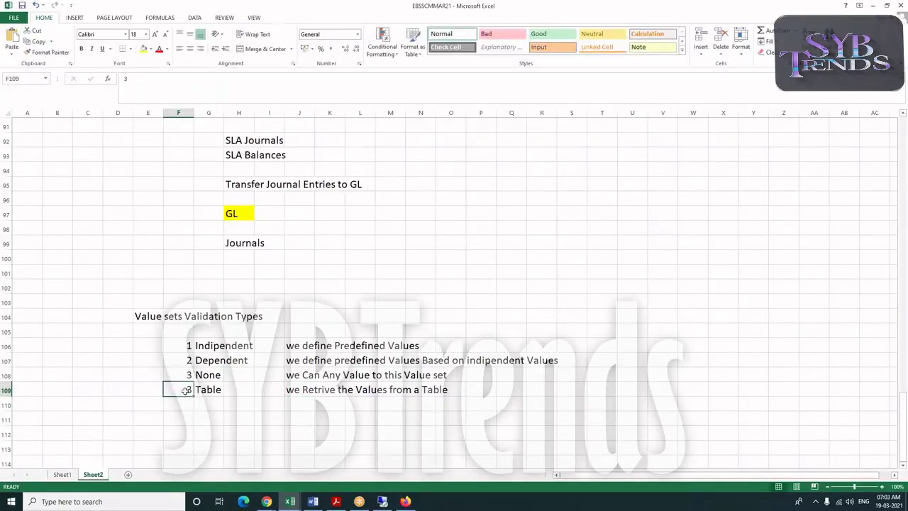
text(4)
Add item 5, "Sub Set", in F110:G110
click(181, 399)
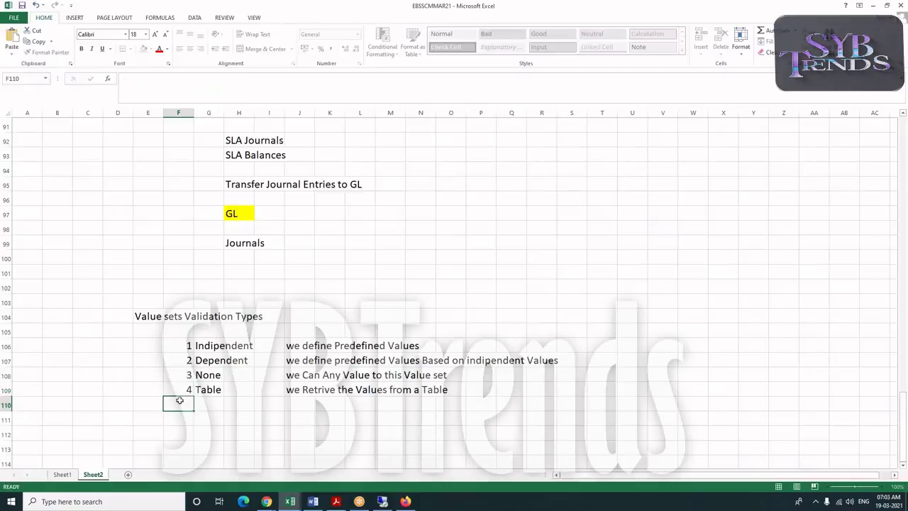
text(5)
click(210, 402)
text(Sub Set)
Enter the description "we Accepta Range of Values" in J110 and select the Sub Set name in G110
key(Tab)
key(Tab)
key(Tab)
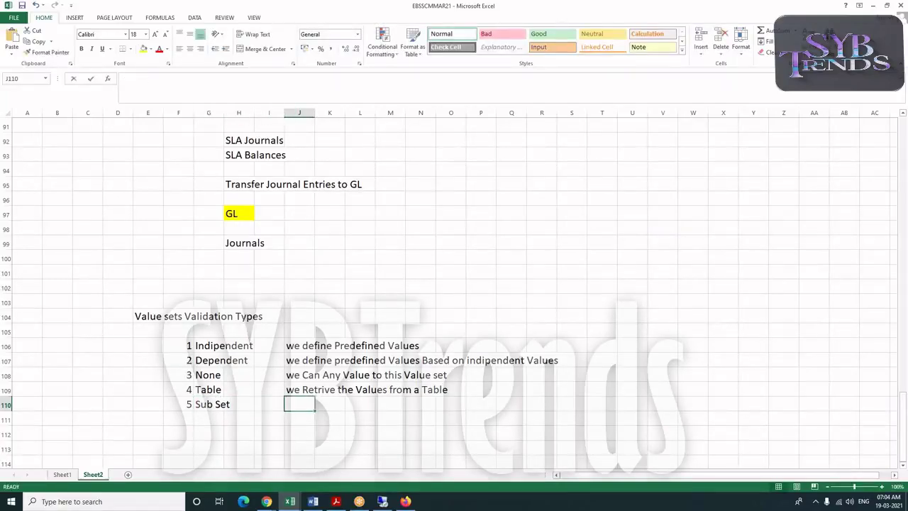
text(we Acc)
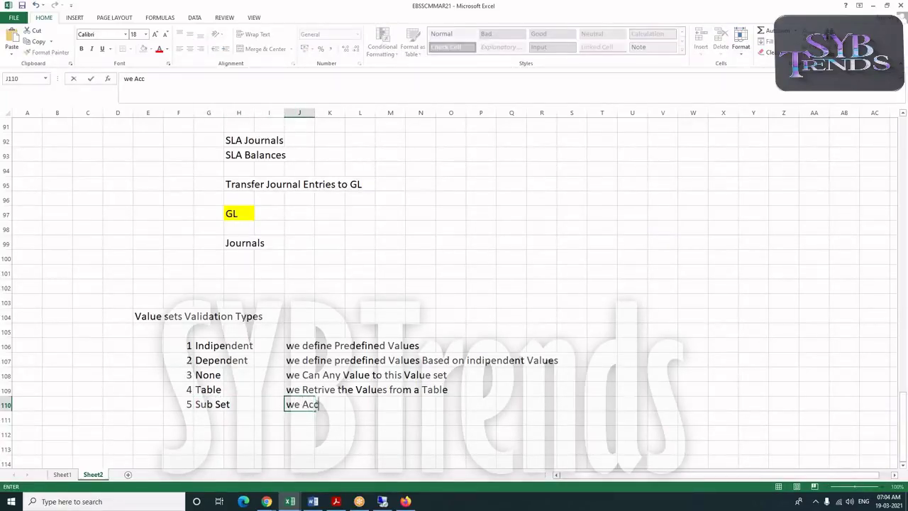
text(epta Range)
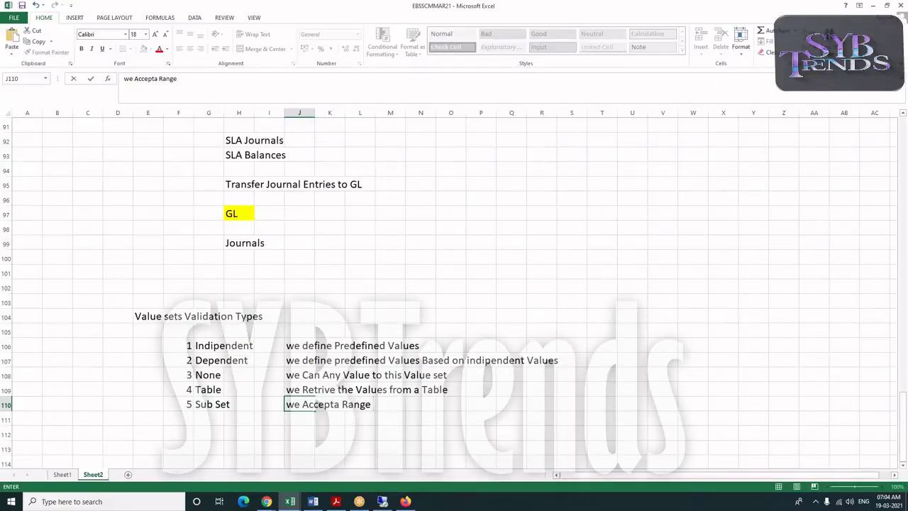
text( of Values)
click(221, 410)
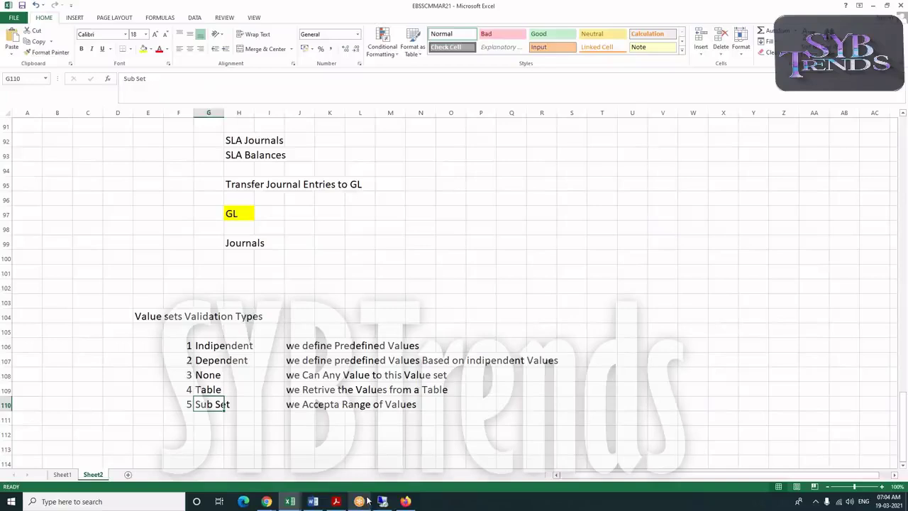
Check the validation types offered in the Oracle Applications Value Sets form and return to the Excel notes
click(406, 501)
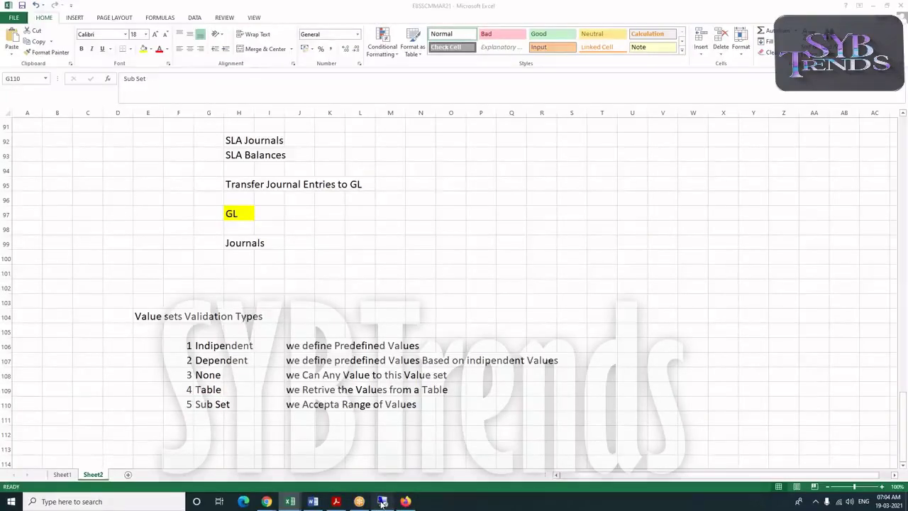
click(104, 207)
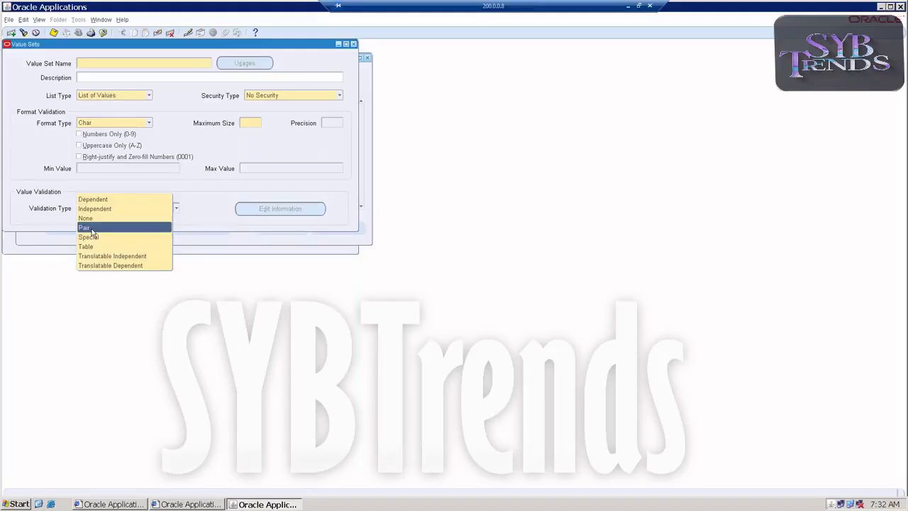
click(250, 506)
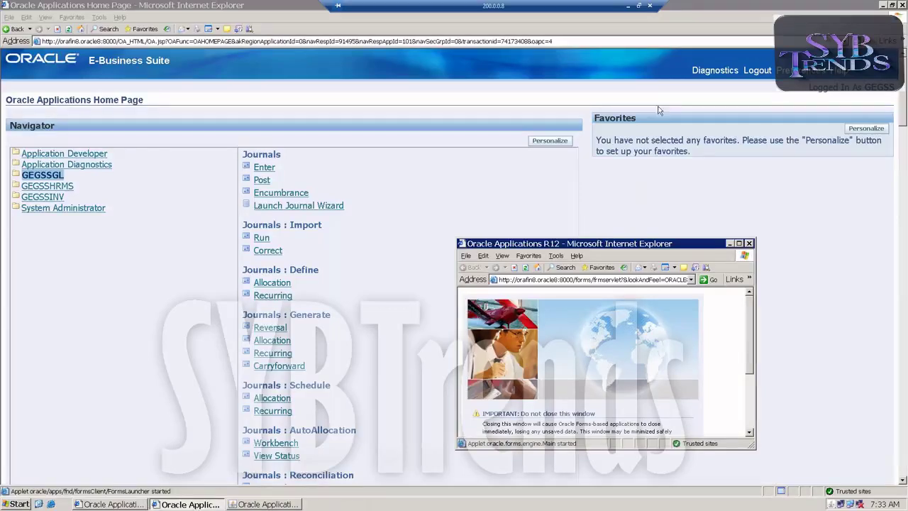
click(627, 5)
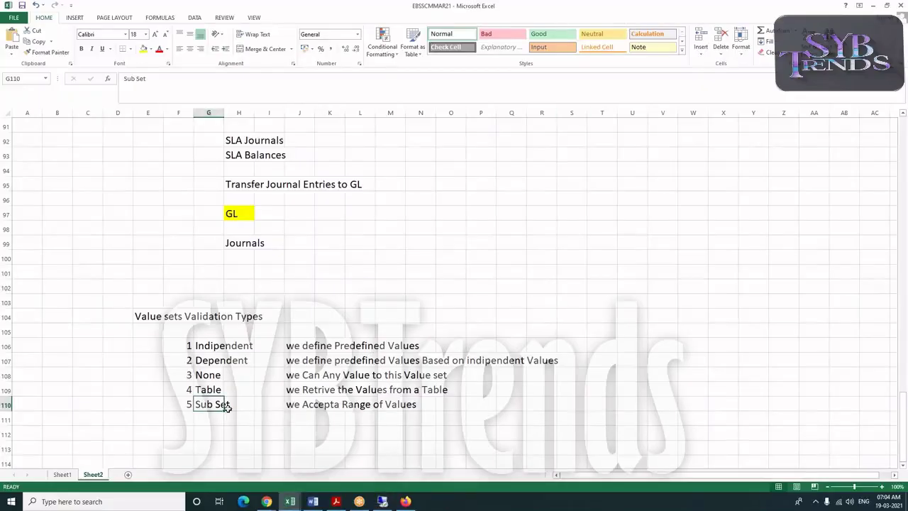
Replace the Sub Set name in G110 with "Pair"
text(Pai)
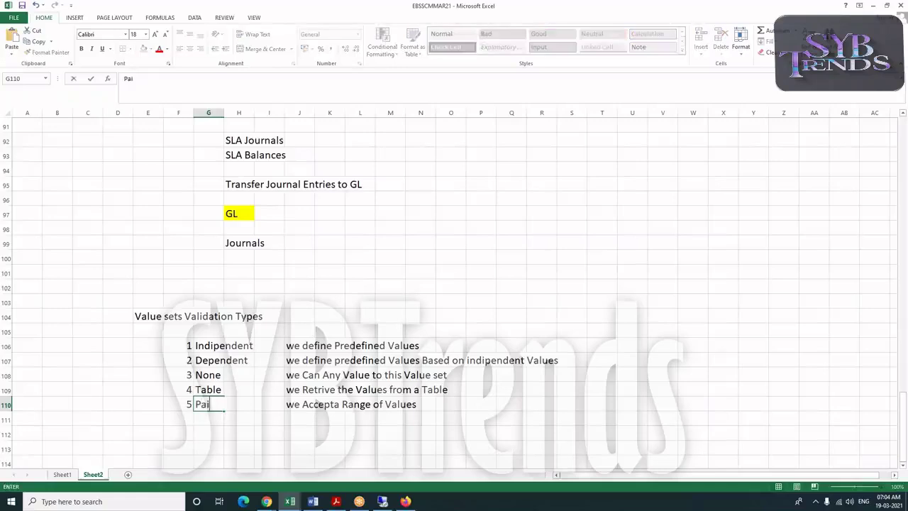
text(r)
click(364, 419)
click(356, 403)
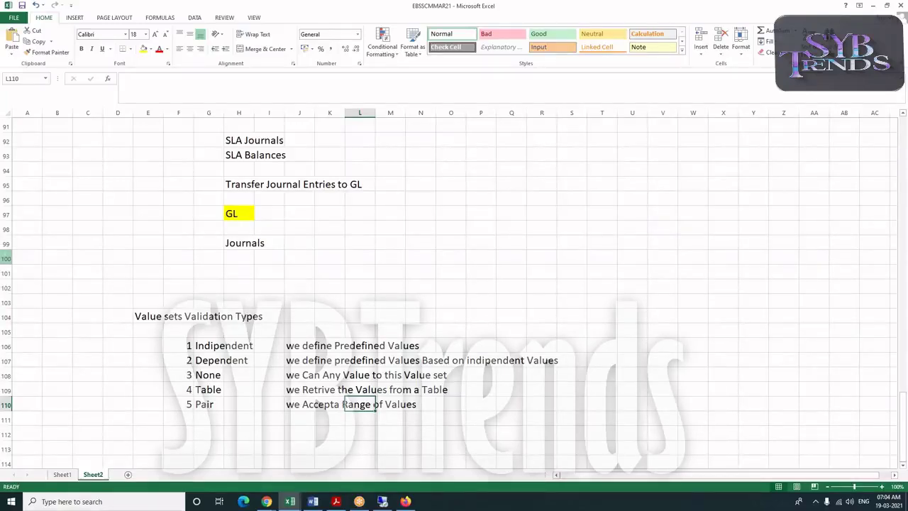
Review the validation types from Indipendent to Pair in G106:G110
click(211, 408)
drag(221, 346, 209, 407)
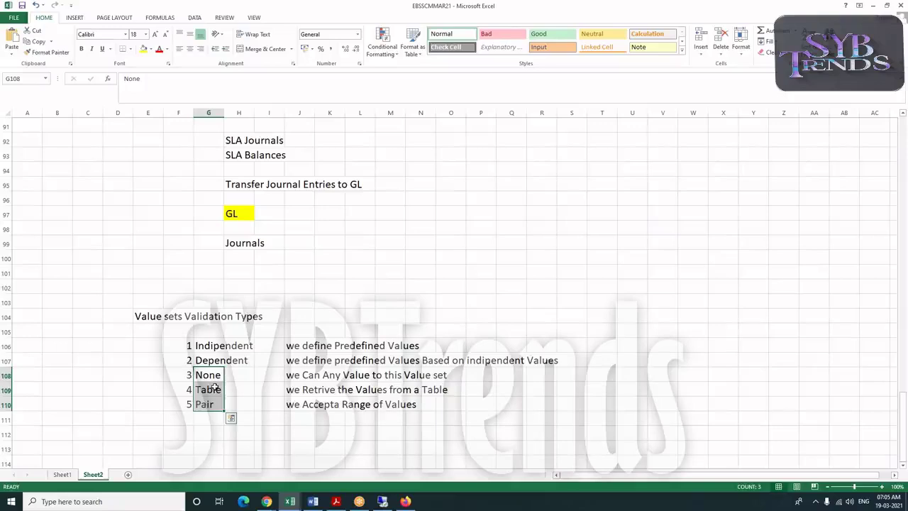
drag(226, 346, 203, 404)
click(202, 346)
scroll(210, 317, up, 1)
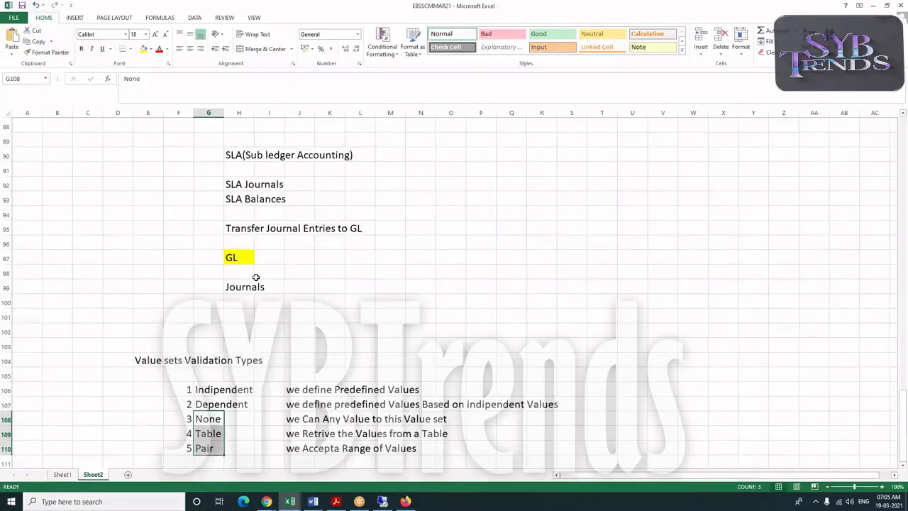
scroll(255, 277, up, 2)
scroll(259, 280, down, 2)
click(211, 389)
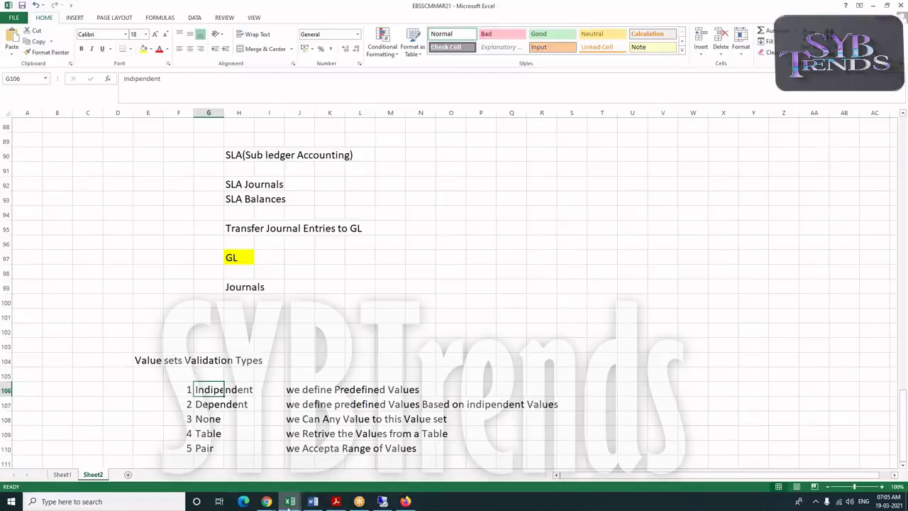
Switch to the Value Sets form in Oracle Applications and name the new value set GEGSSCOMP
mouse_move(267, 502)
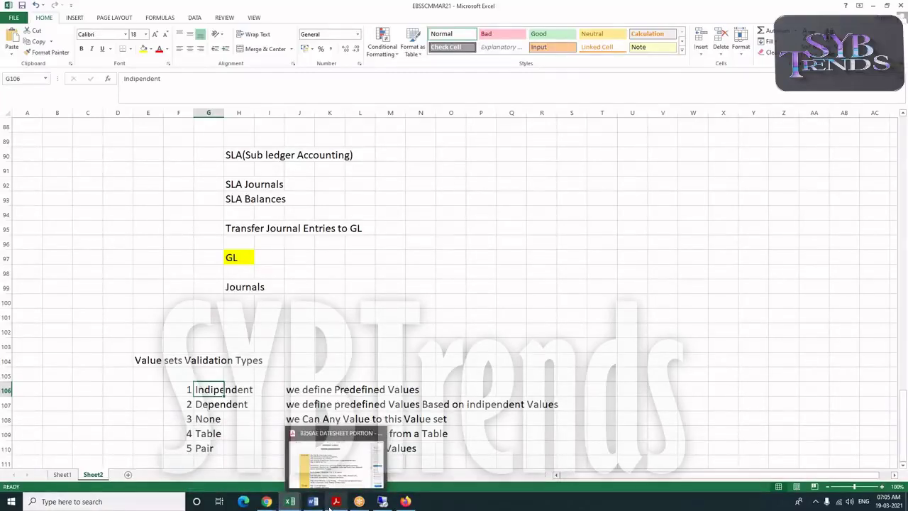
click(382, 504)
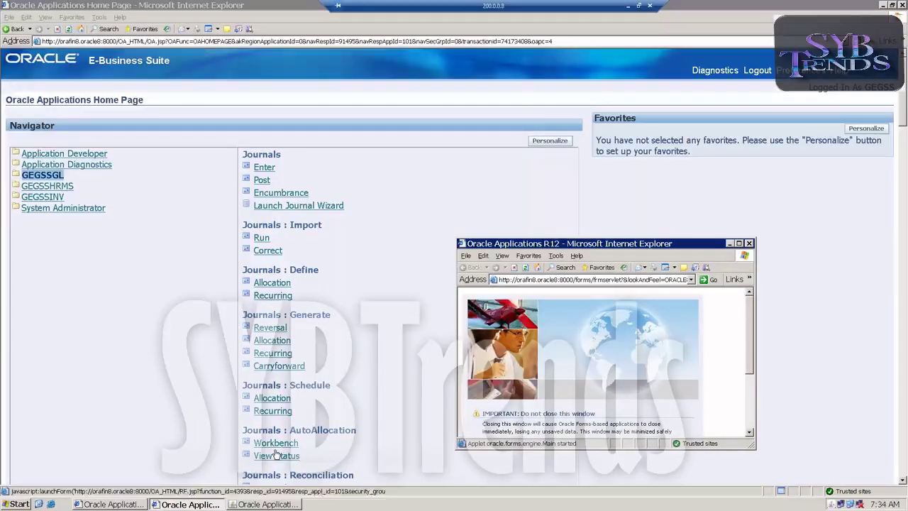
click(256, 505)
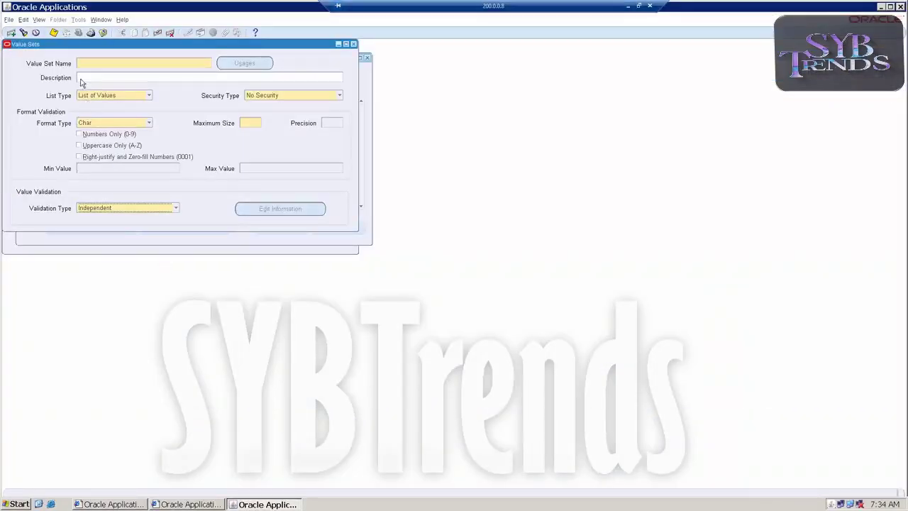
text(GE)
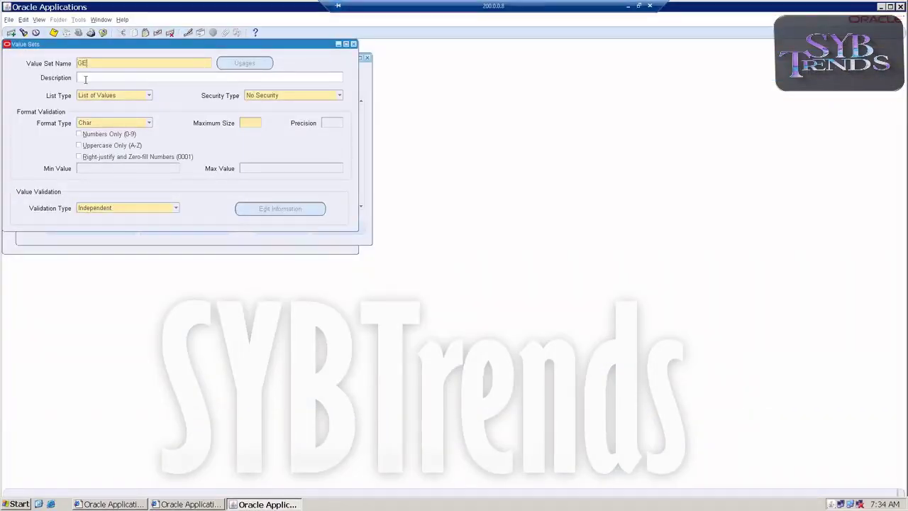
text(GSSCOMP)
Switch to the Excel workbook and consult the Chart of Accounts example on Sheet1
click(628, 9)
scroll(411, 276, up, 3)
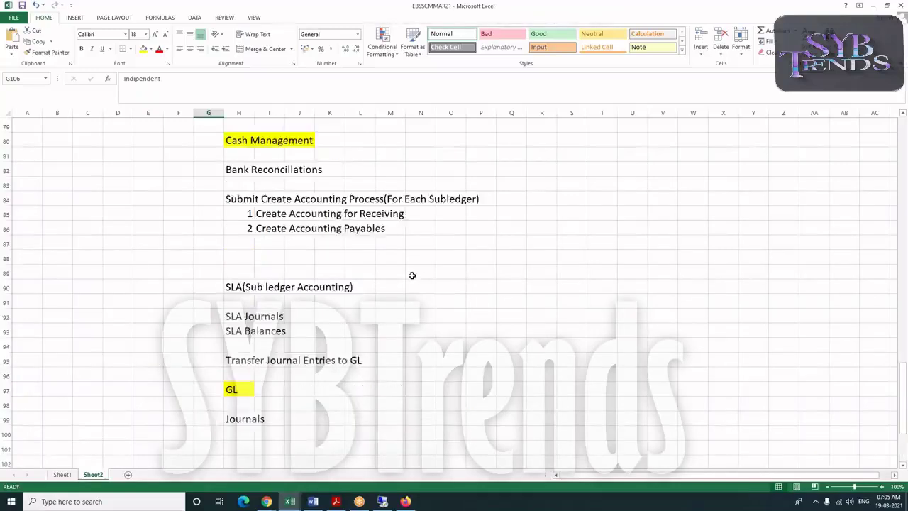
click(62, 474)
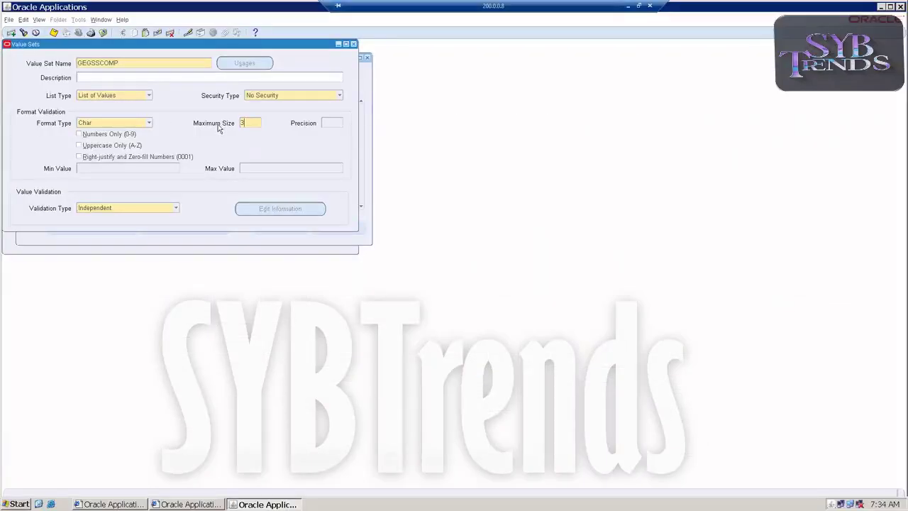
Restrict the GEGSSCOMP value set to numbers only and enable right-justified, zero-filled numbers
click(121, 135)
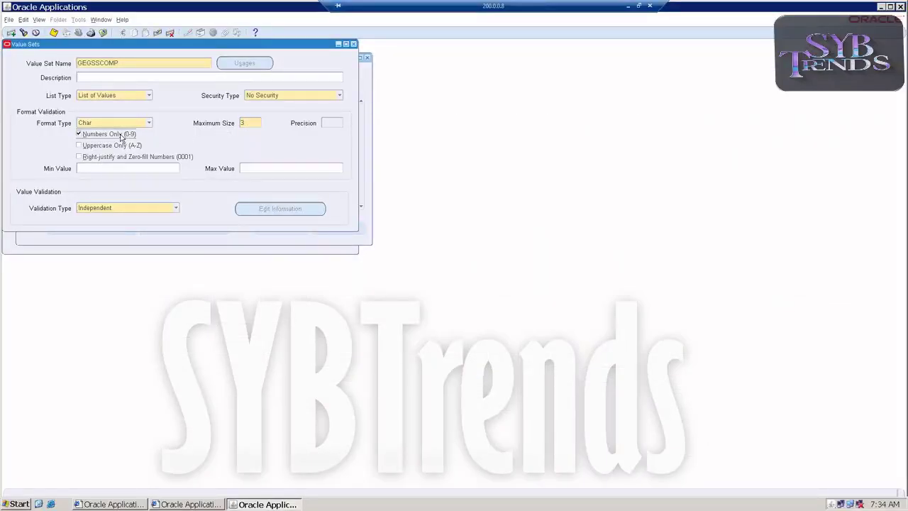
click(99, 160)
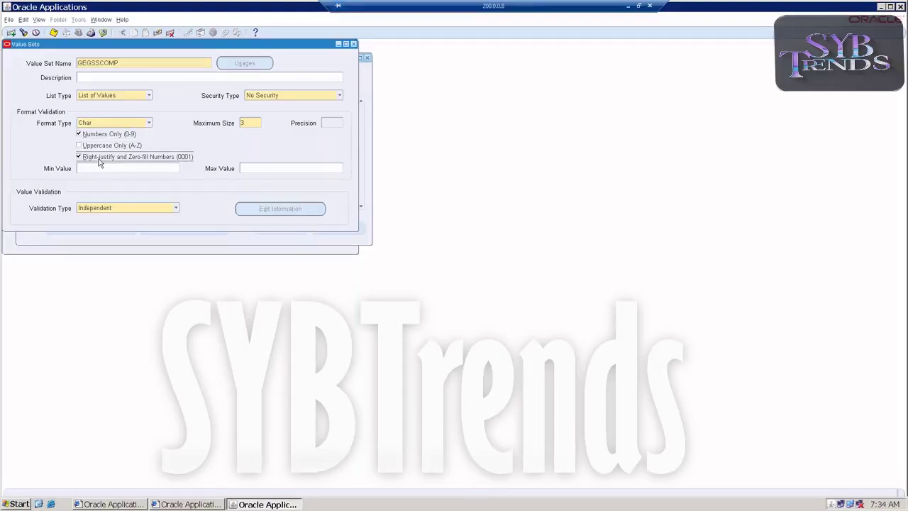
Try a minimum value of 1 with right-justify and zero-fill turned off, and clear that minimum value
click(100, 160)
click(145, 165)
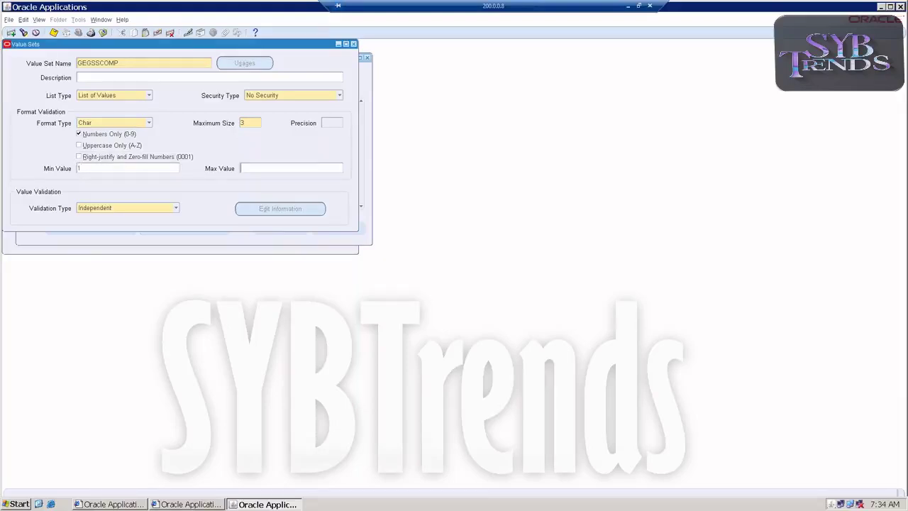
text(1)
key(Tab)
drag(131, 168, 79, 168)
key(Delete)
Turn on right-justify and zero-fill for GEGSSCOMP, clear the minimum value, and save the value set
click(121, 157)
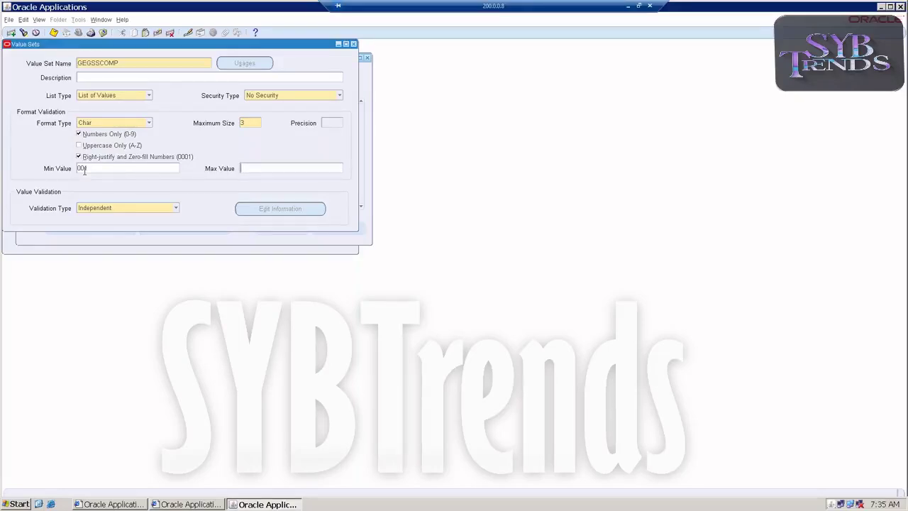
double_click(89, 170)
key(Delete)
click(54, 35)
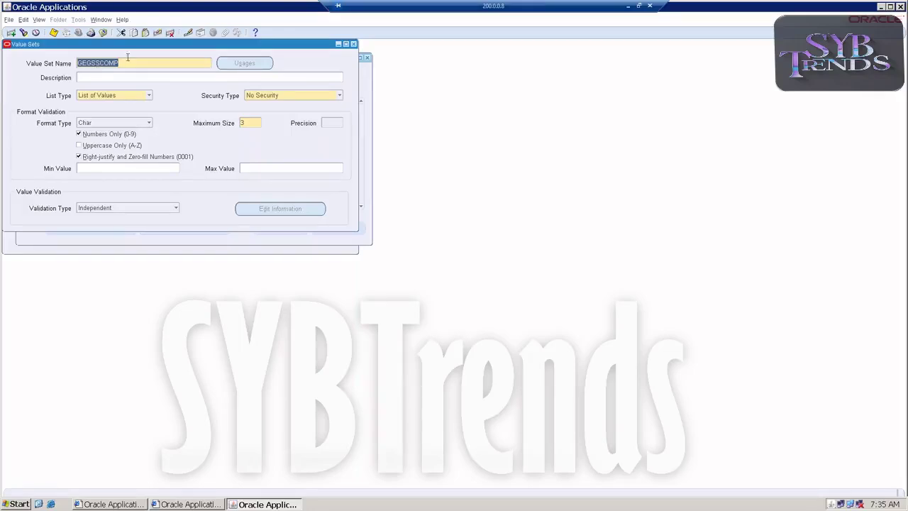
Create and save value set GEGSSDIV with maximum size 3, numbers only, and right-justified, zero-filled numbers
click(10, 33)
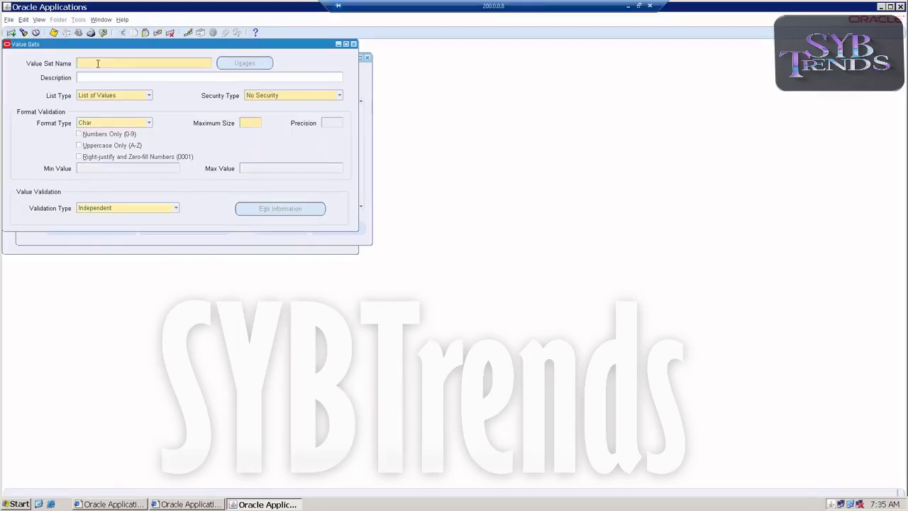
text(GEGSSDIV)
click(248, 122)
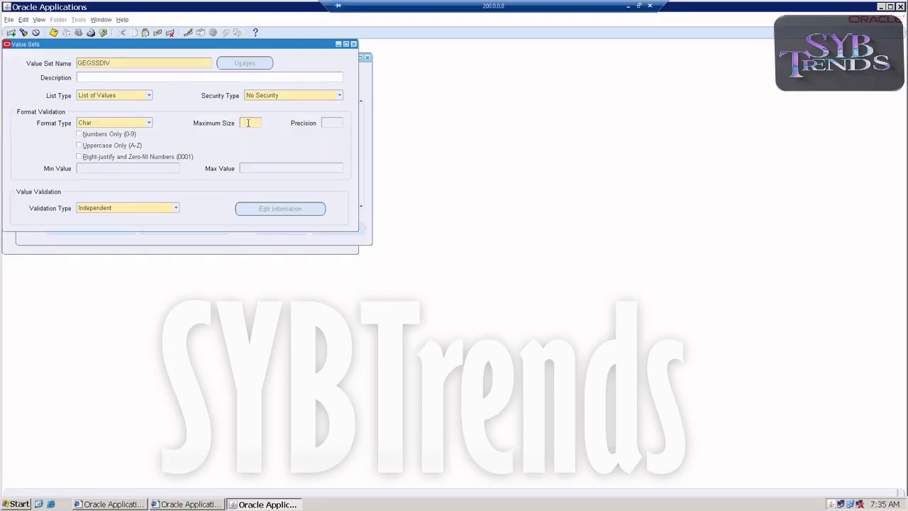
text(3)
click(100, 134)
click(101, 157)
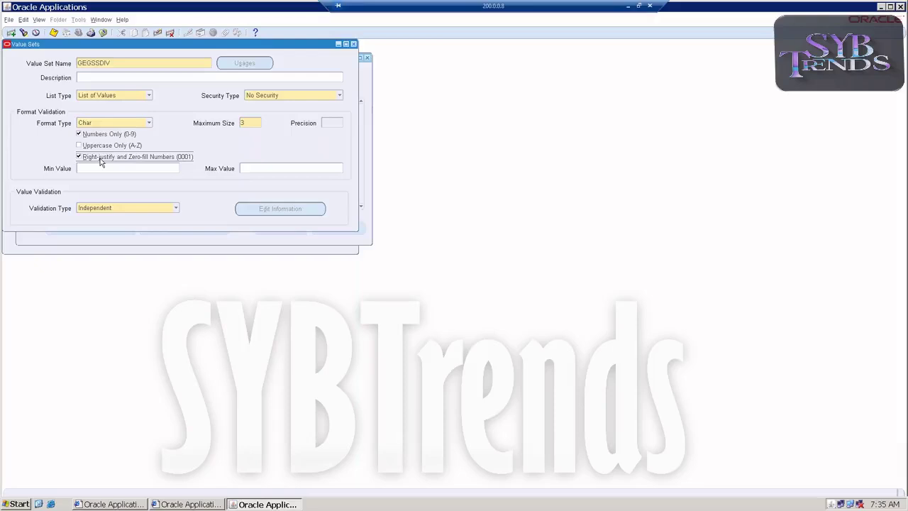
double_click(108, 64)
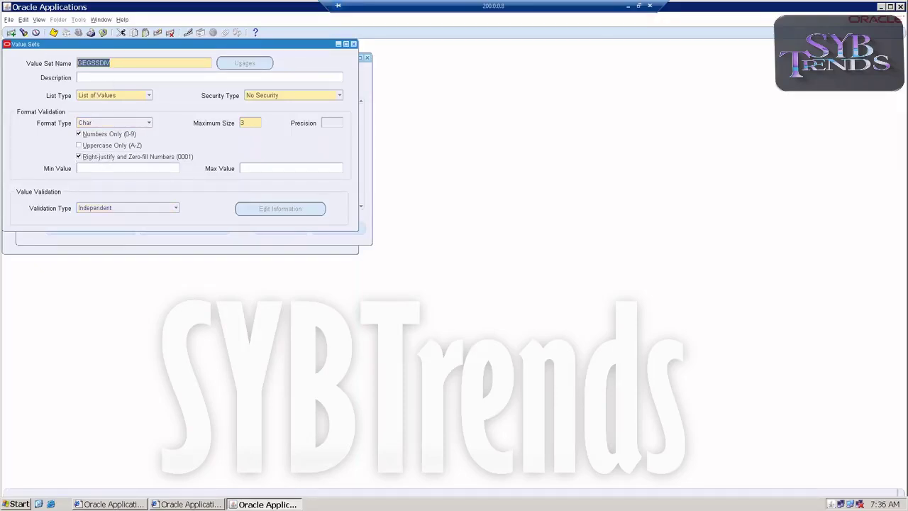
Create and save value set GEGSSLOC with maximum size 3, numbers only, and right-justify and zero-fill enabled
click(12, 33)
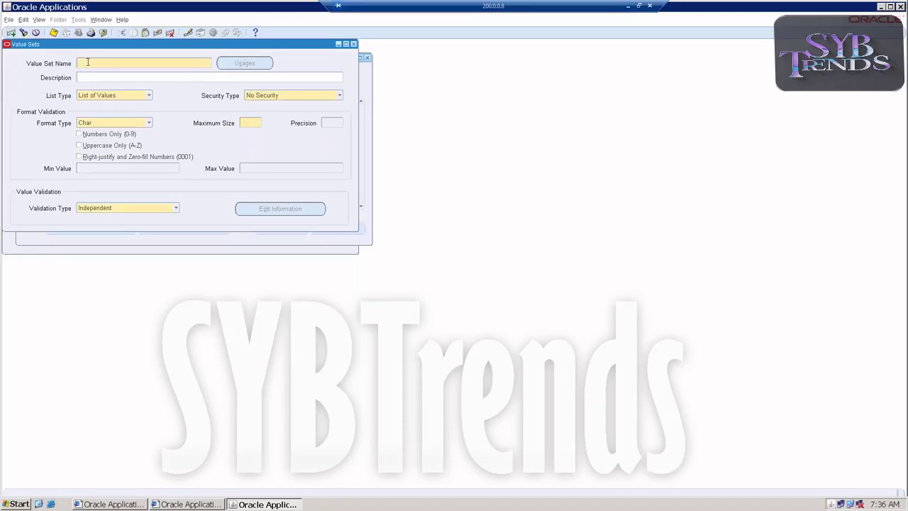
text(GEGSSLOC)
click(245, 124)
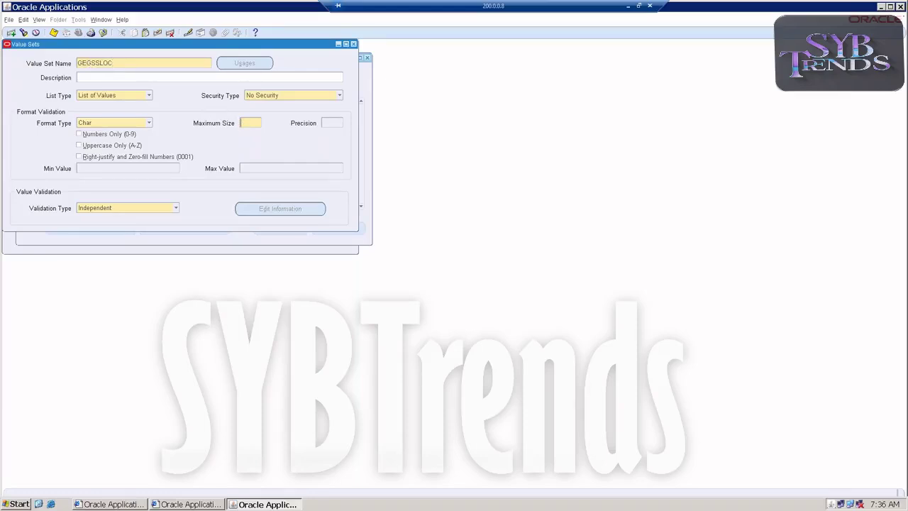
text(3)
click(96, 134)
click(90, 159)
key(ctrl+s)
double_click(77, 63)
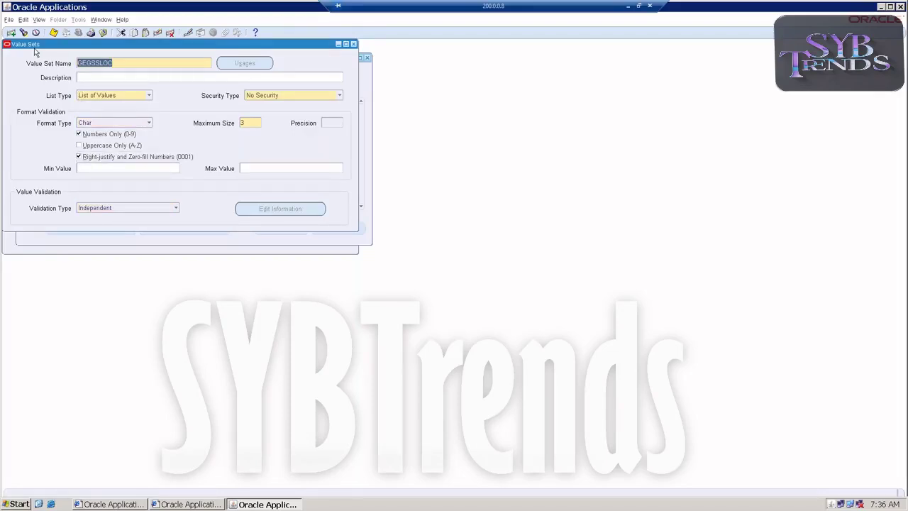
Start another value set record and begin its name with the prefix GEGSS
click(11, 33)
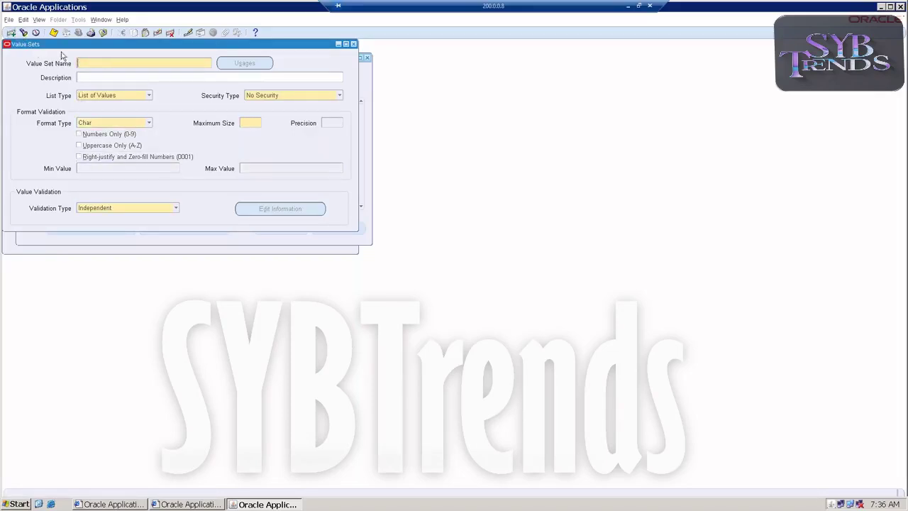
text(GEGSS)
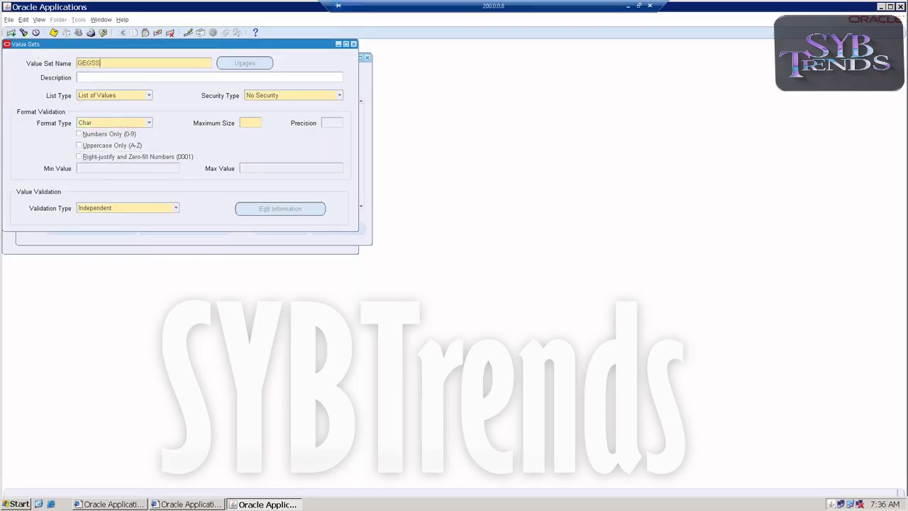